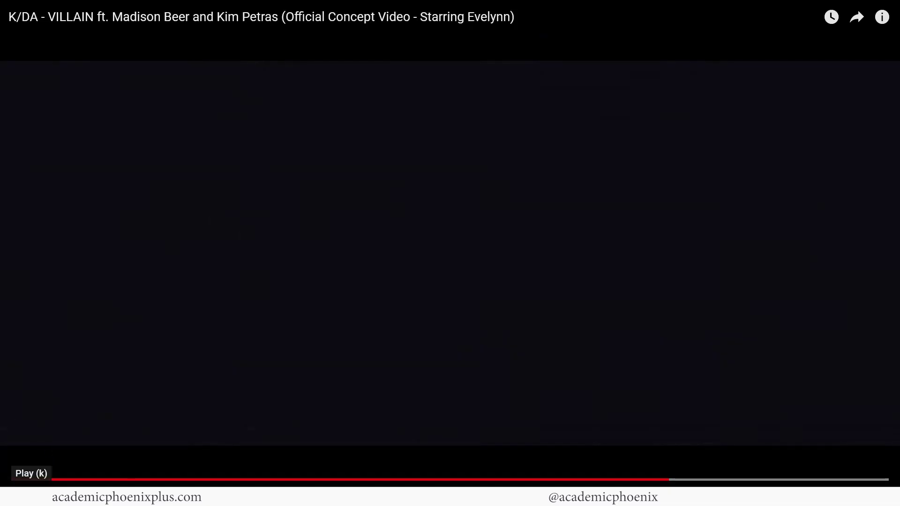
- Play the K/DA VILLAIN reference video, replay it from 2:40, and pause it to study the lighting
{"action": "left_click", "coordinate": [28, 496]}
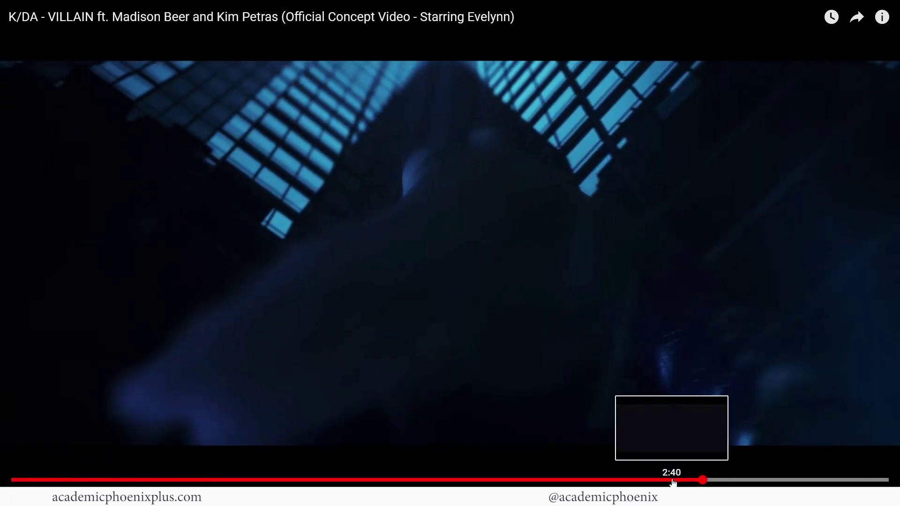
{"action": "left_click", "coordinate": [672, 479]}
{"action": "left_click", "coordinate": [29, 493]}
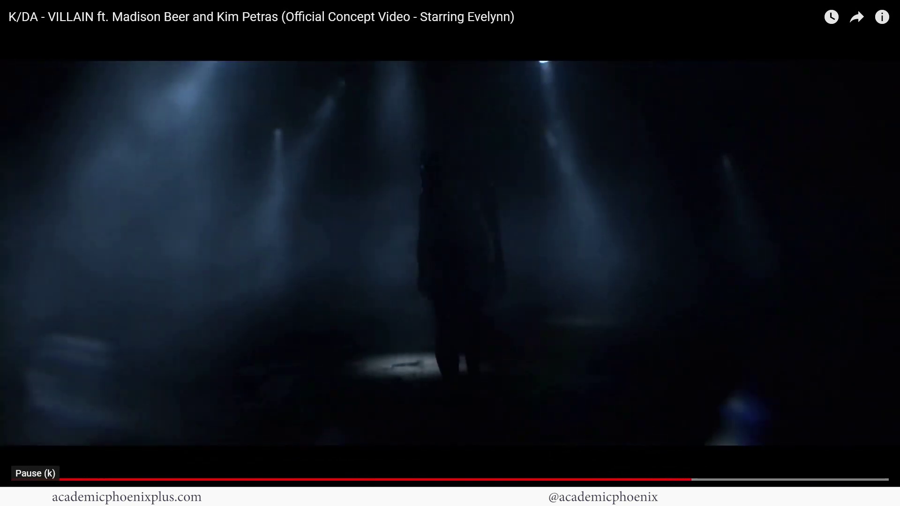
{"action": "left_click", "coordinate": [29, 493]}
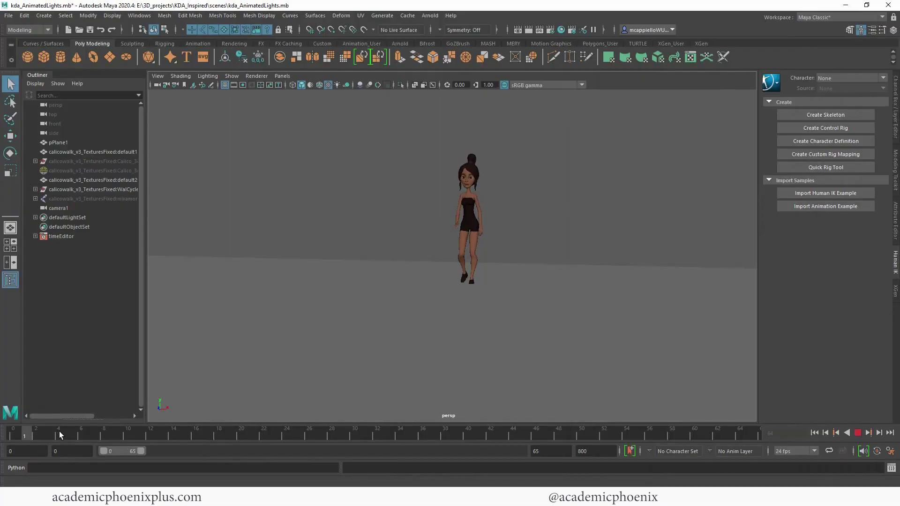
- Scrub the walk animation to frame 48 and create a spot light in the scene
{"action": "left_click_drag", "start_coordinate": [143, 427], "coordinate": [11, 434]}
{"action": "left_click_drag", "start_coordinate": [106, 434], "coordinate": [564, 432]}
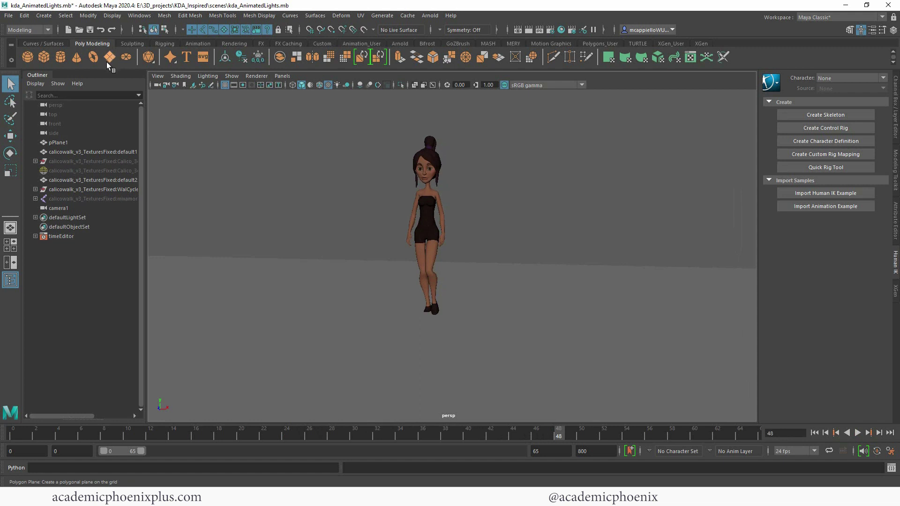
{"action": "left_click", "coordinate": [44, 15]}
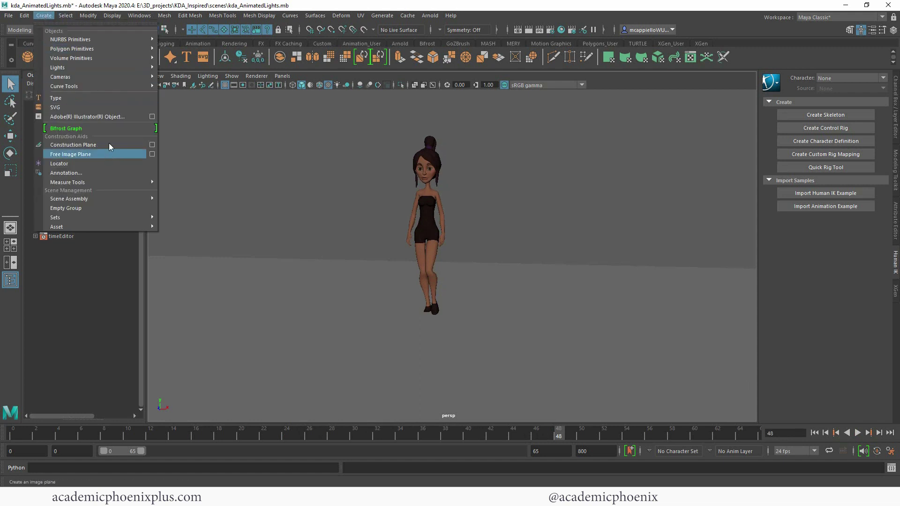
{"action": "mouse_move", "coordinate": [121, 68]}
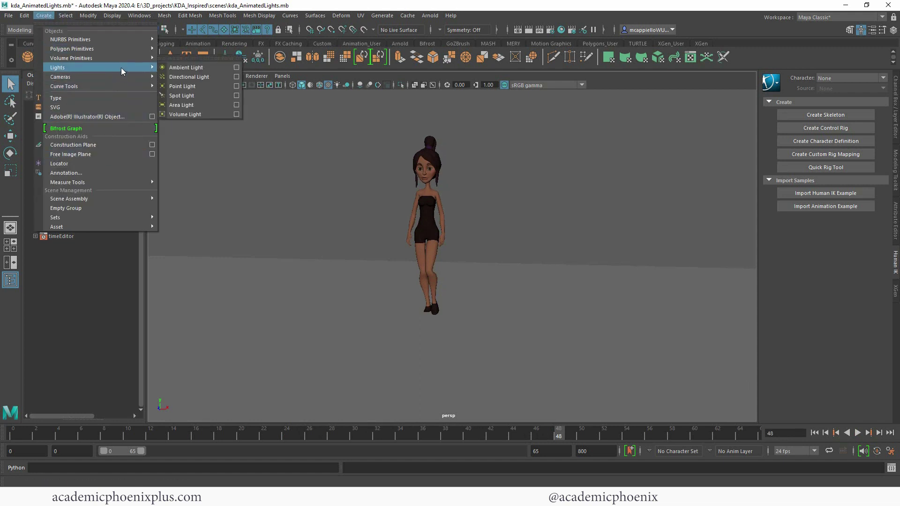
{"action": "left_click", "coordinate": [188, 96]}
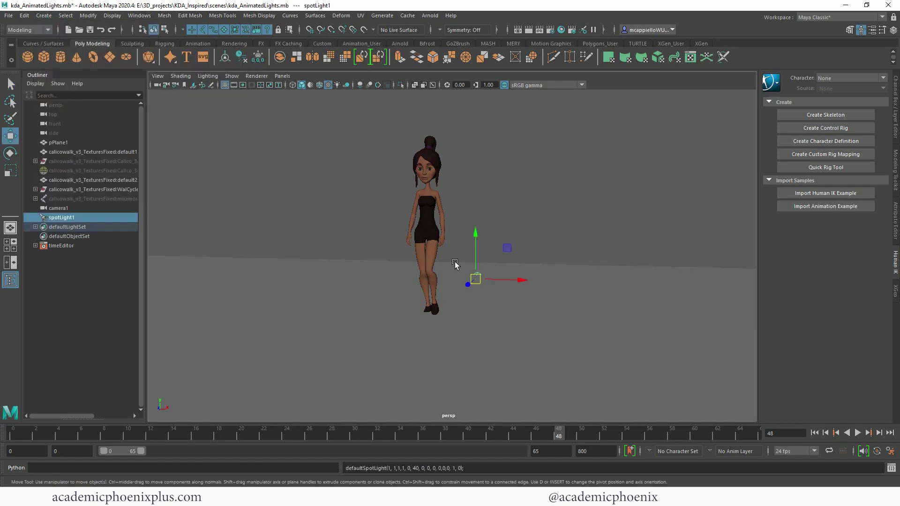
- Rotate the spot light to aim downward, scale it up to about 3.18, and raise it above the character
{"action": "key", "text": "e"}
{"action": "left_click_drag", "start_coordinate": [488, 283], "coordinate": [535, 205]}
{"action": "key", "text": "w"}
{"action": "key", "text": "r"}
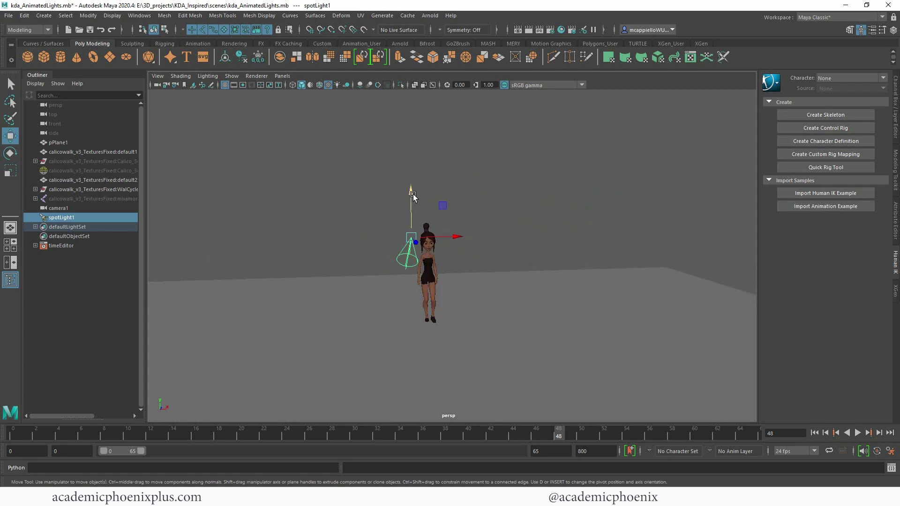
{"action": "left_click_drag", "start_coordinate": [411, 192], "coordinate": [432, 121]}
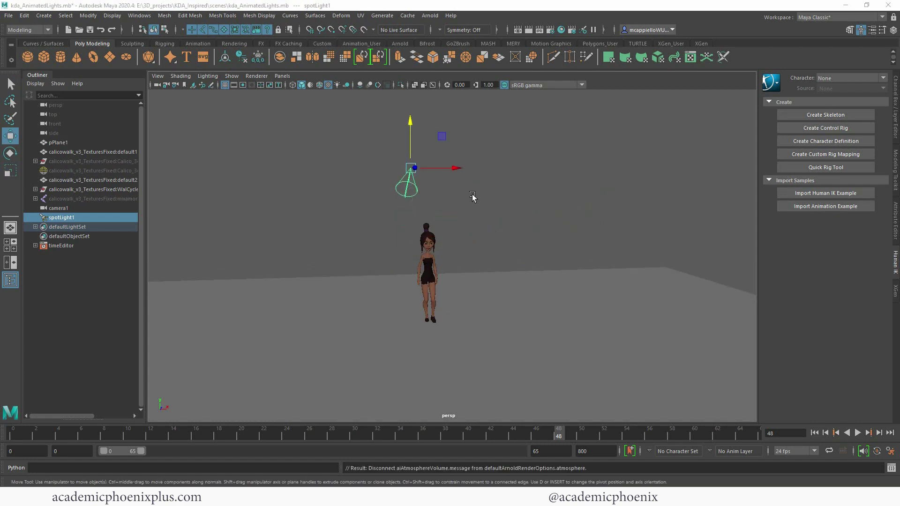
{"action": "left_click_drag", "start_coordinate": [474, 197], "coordinate": [466, 157], "text": "alt"}
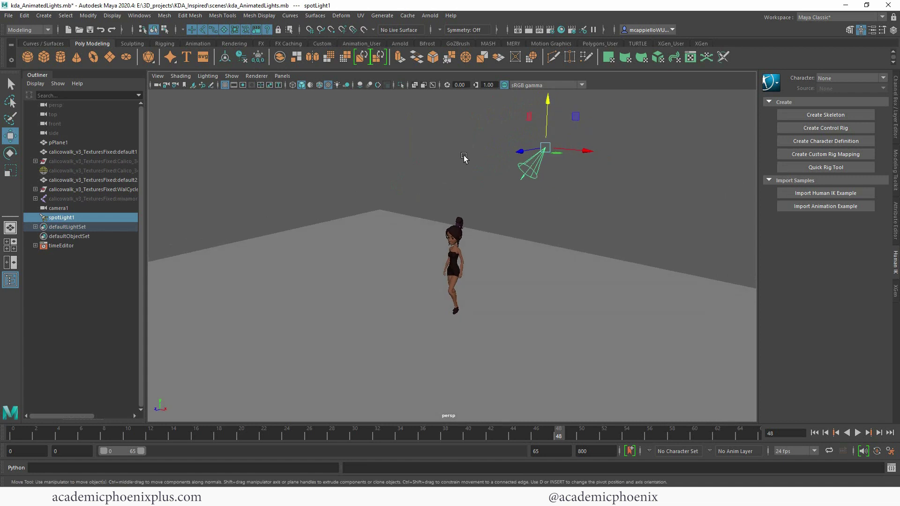
- Render the perspective view in Arnold to check the spot light, and minimize the render window
{"action": "left_click", "coordinate": [430, 16]}
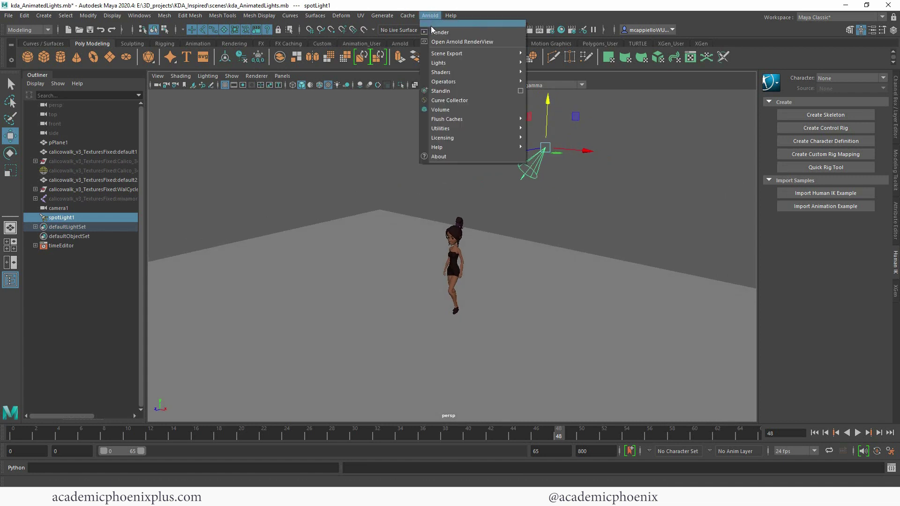
{"action": "left_click", "coordinate": [431, 27]}
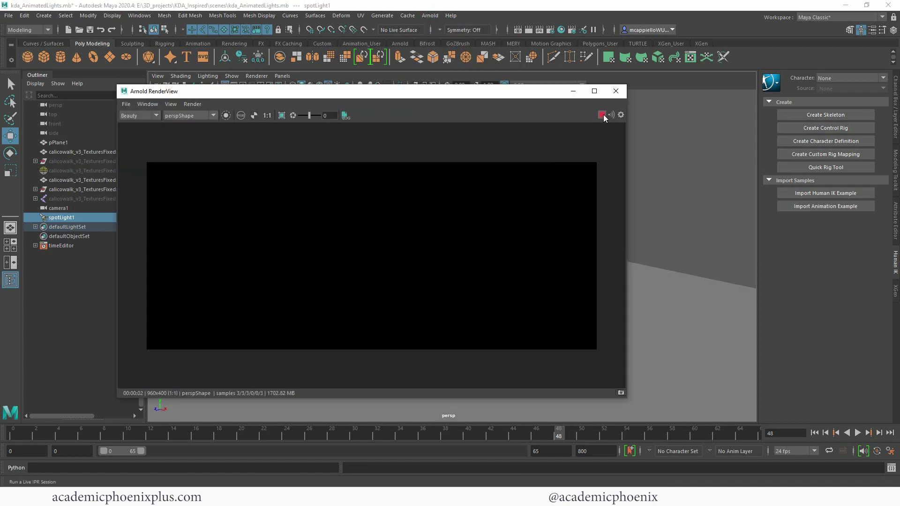
{"action": "left_click", "coordinate": [572, 91]}
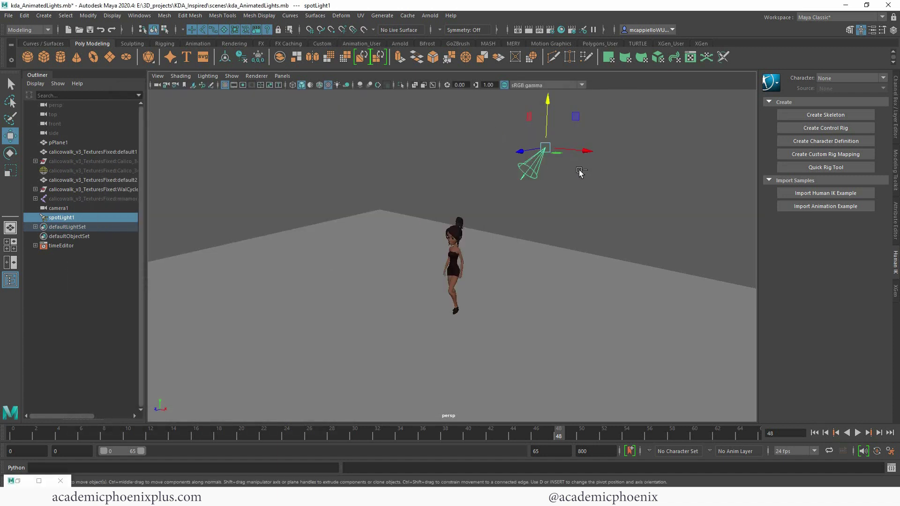
- Set the spot light's intensity to 10 in its shape attributes
{"action": "key", "text": "ctrl+a"}
{"action": "left_click", "coordinate": [775, 211]}
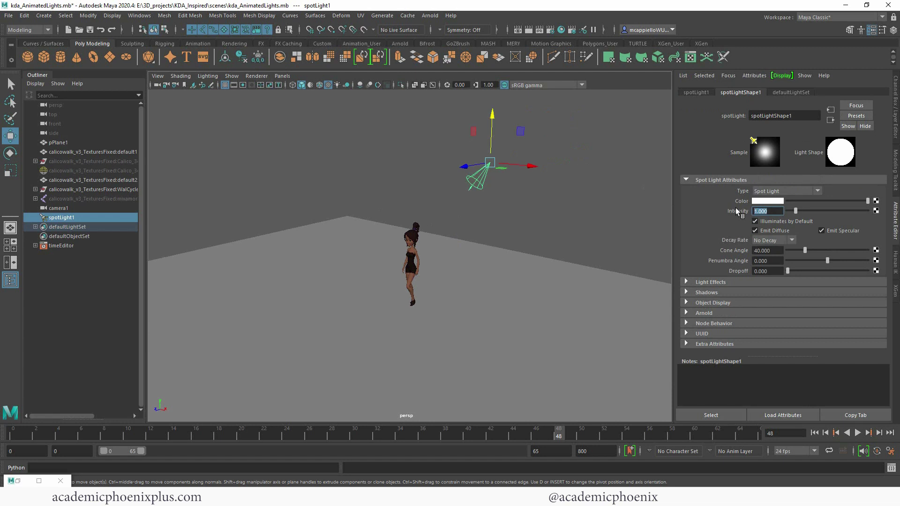
{"action": "type", "text": "10"}
{"action": "key", "text": "Return"}
- Check the stronger spot light in the Arnold RenderView from a higher viewing angle, and minimize the render window
{"action": "left_click_drag", "start_coordinate": [472, 214], "coordinate": [486, 270], "text": "alt"}
{"action": "left_click", "coordinate": [430, 16]}
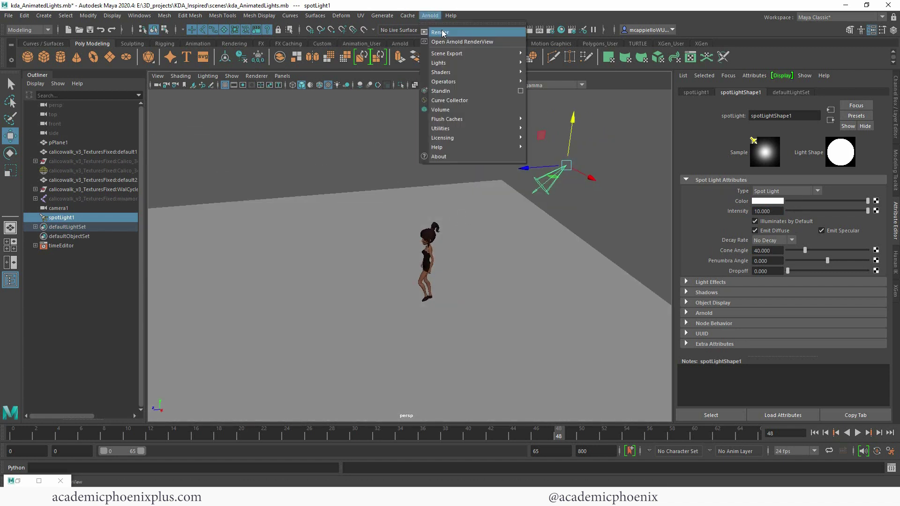
{"action": "left_click", "coordinate": [432, 42]}
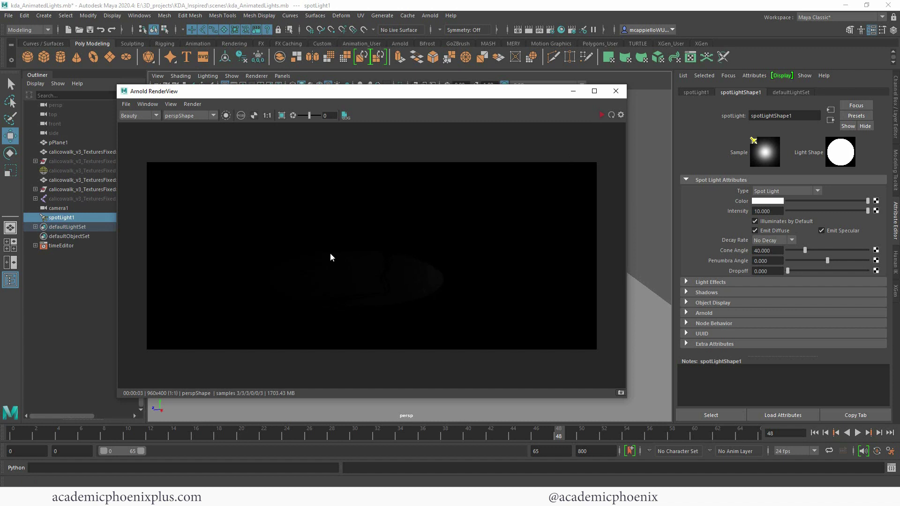
{"action": "left_click", "coordinate": [573, 91]}
- Narrow the spot light's cone angle to about 23.4
{"action": "left_click_drag", "start_coordinate": [520, 162], "coordinate": [542, 182], "text": "alt"}
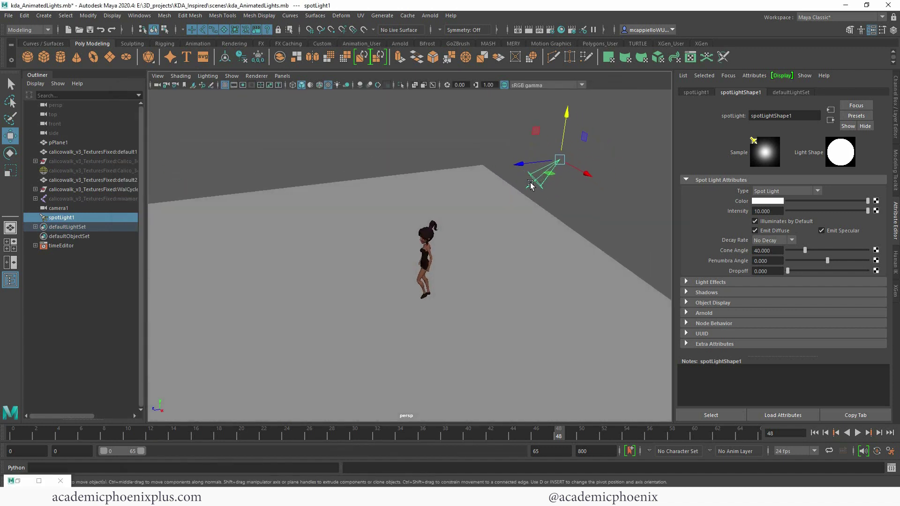
{"action": "left_click_drag", "start_coordinate": [776, 211], "coordinate": [736, 273]}
{"action": "left_click_drag", "start_coordinate": [806, 254], "coordinate": [793, 255]}
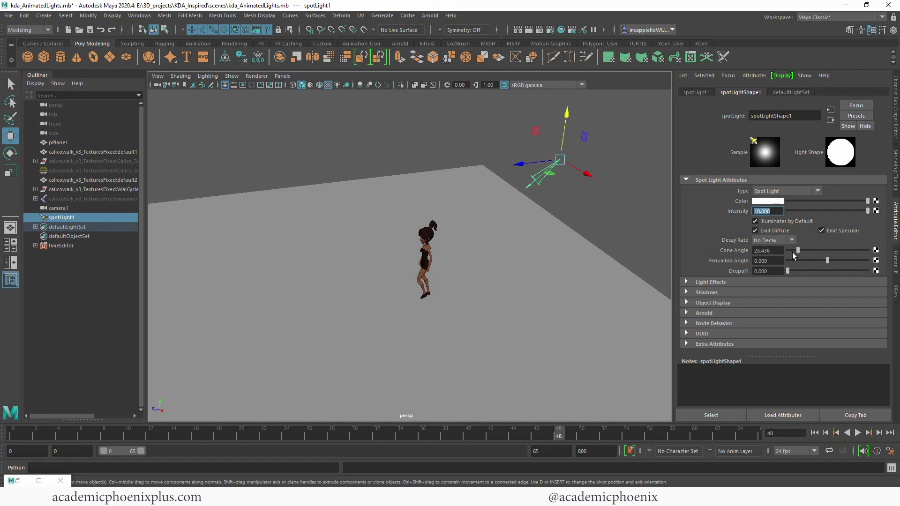
- Restore the Arnold RenderView, raise its exposure to 2.27, and re-render the narrowed light
{"action": "left_click", "coordinate": [19, 482]}
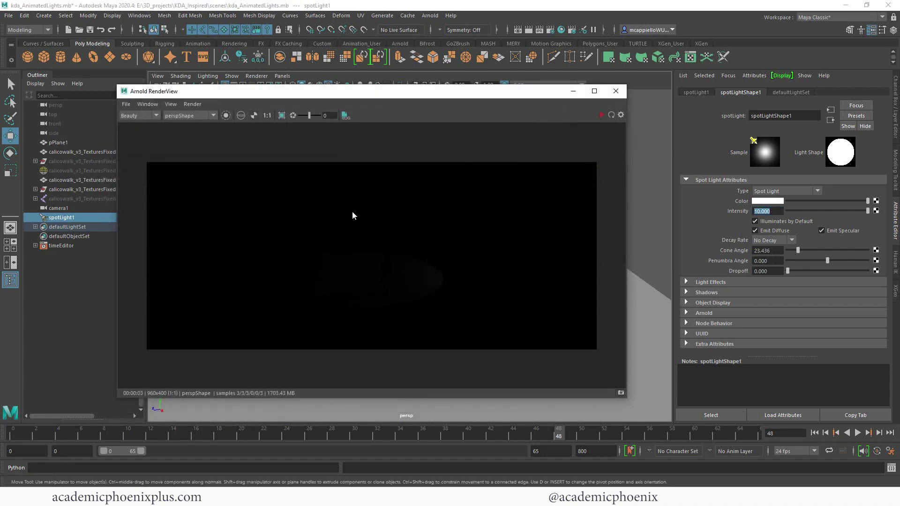
{"action": "left_click_drag", "start_coordinate": [312, 117], "coordinate": [314, 119]}
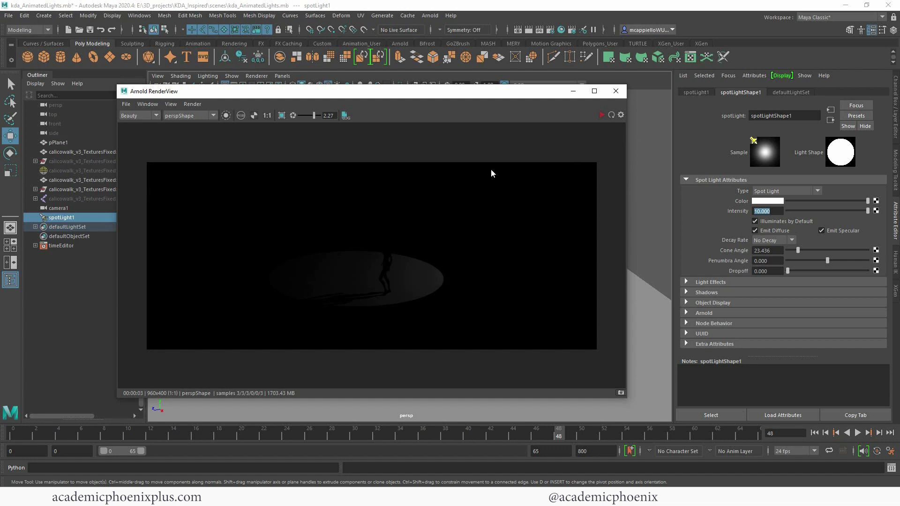
{"action": "left_click", "coordinate": [603, 116]}
{"action": "left_click", "coordinate": [602, 116]}
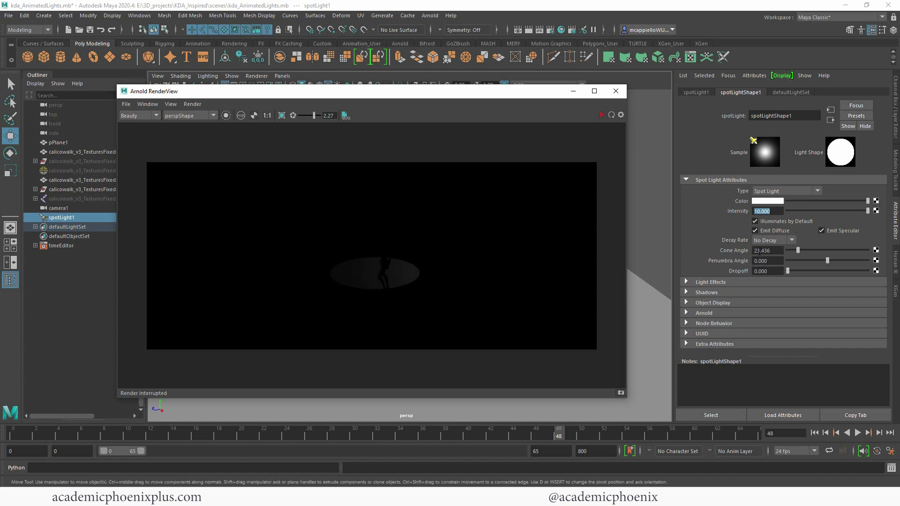
- Soften the spot light's edge with a penumbra angle of 5 and update the render
{"action": "left_click", "coordinate": [773, 261]}
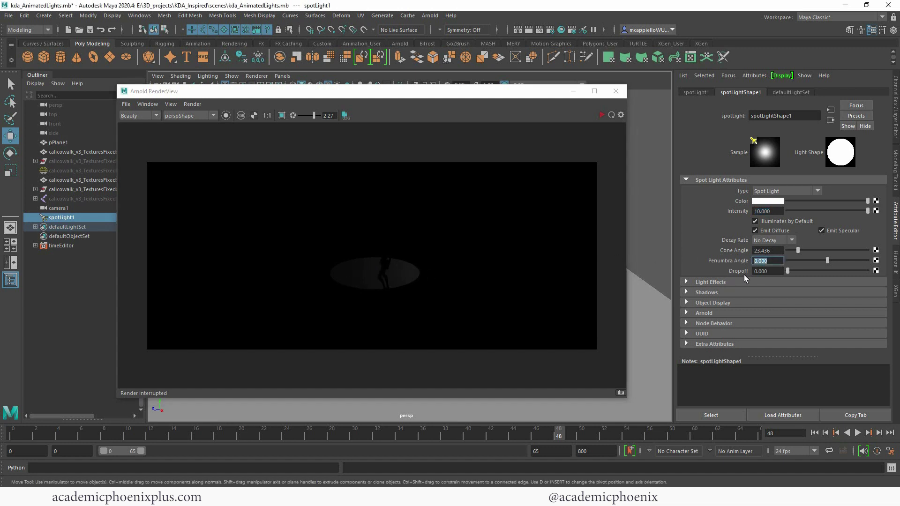
{"action": "left_click", "coordinate": [771, 271]}
{"action": "left_click", "coordinate": [776, 260]}
{"action": "type", "text": "1.243"}
{"action": "key", "text": "Return"}
{"action": "left_click_drag", "start_coordinate": [839, 259], "coordinate": [843, 261]}
{"action": "left_click_drag", "start_coordinate": [773, 262], "coordinate": [727, 262]}
{"action": "type", "text": "5"}
{"action": "key", "text": "Return"}
{"action": "left_click", "coordinate": [601, 115]}
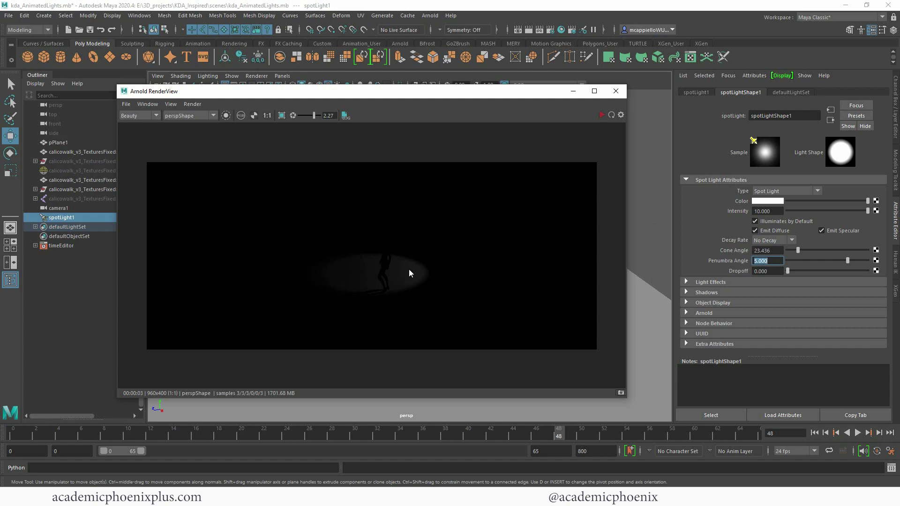
- Try spot light dropoff values of about 75.4, 10 and 39.2
{"action": "left_click", "coordinate": [764, 271]}
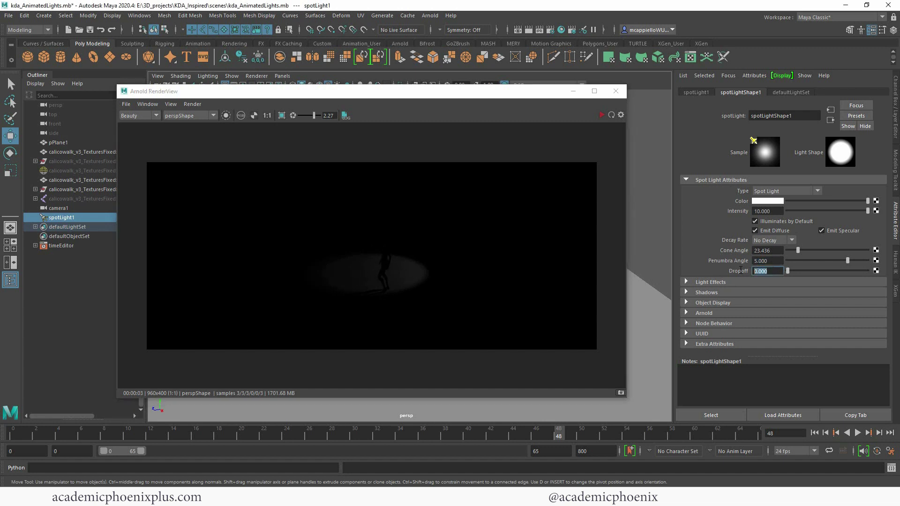
{"action": "left_click_drag", "start_coordinate": [788, 271], "coordinate": [811, 270]}
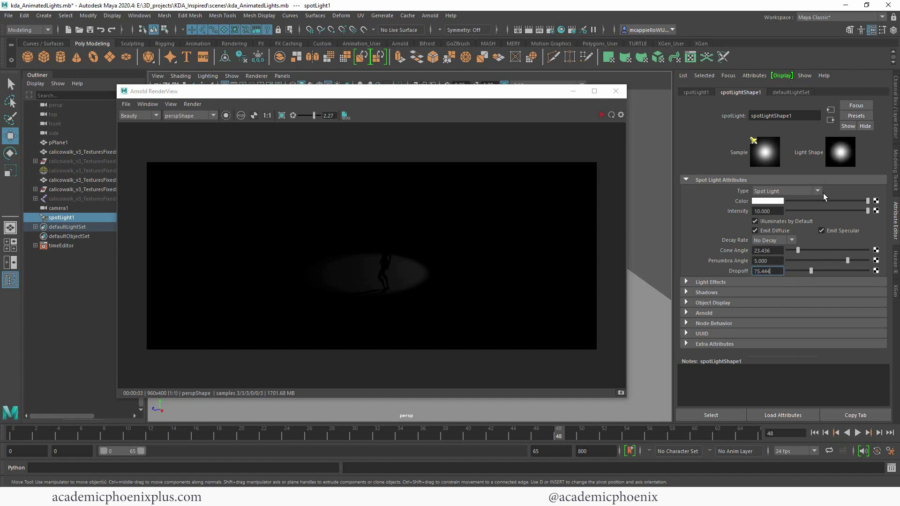
{"action": "left_click", "coordinate": [764, 271]}
{"action": "type", "text": "10"}
{"action": "key", "text": "Return"}
{"action": "left_click_drag", "start_coordinate": [789, 275], "coordinate": [800, 274]}
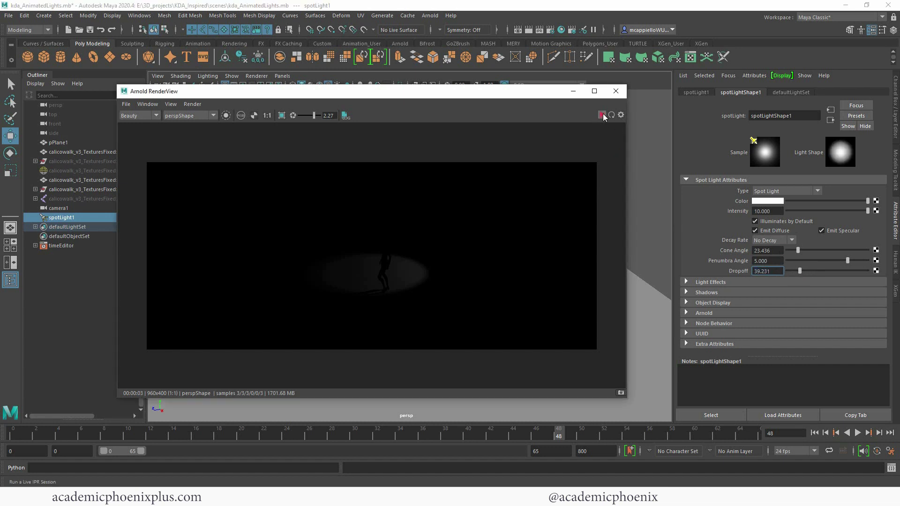
- Test a dropoff of 10 on the spot light and settle on a dropoff of 3
{"action": "double_click", "coordinate": [769, 272]}
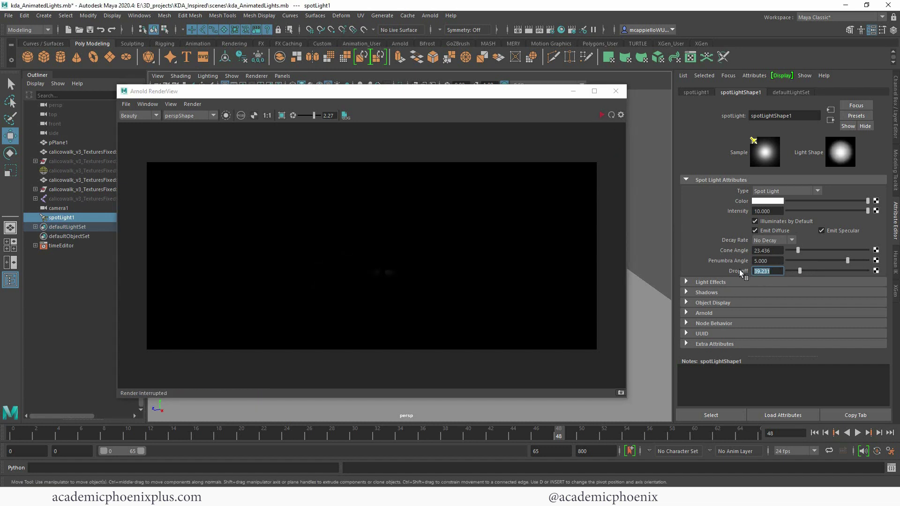
{"action": "type", "text": "10"}
{"action": "key", "text": "Return"}
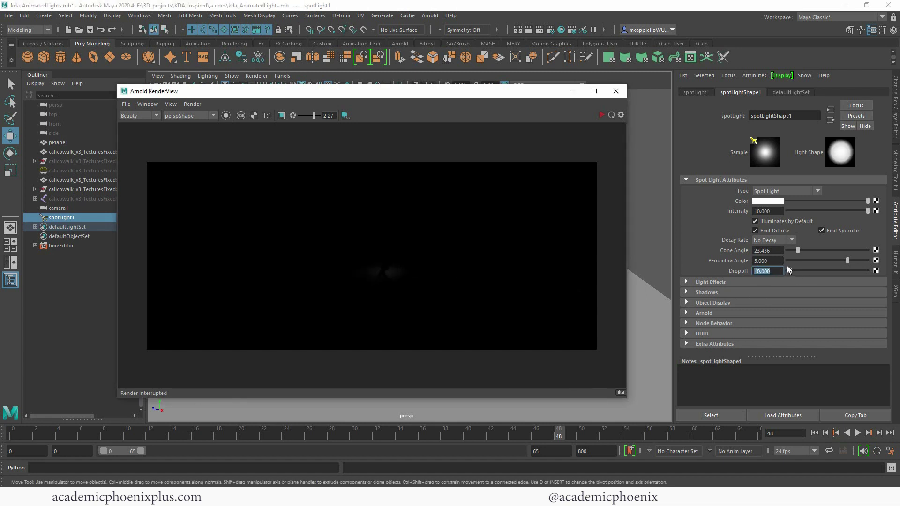
{"action": "type", "text": "3"}
{"action": "key", "text": "Return"}
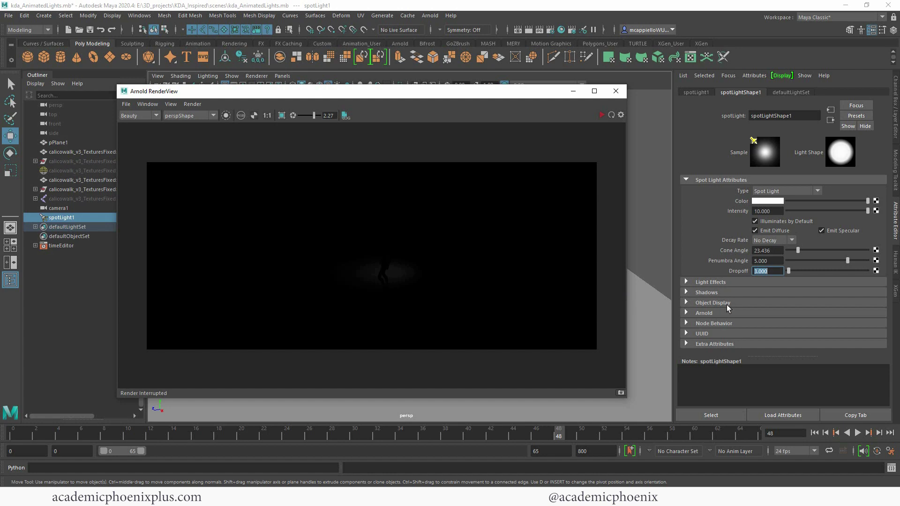
- Tint the spot light blue with a hue of about 210 and saturation of about 0.65, and re-render
{"action": "left_click", "coordinate": [775, 200]}
{"action": "left_click_drag", "start_coordinate": [740, 235], "coordinate": [774, 239]}
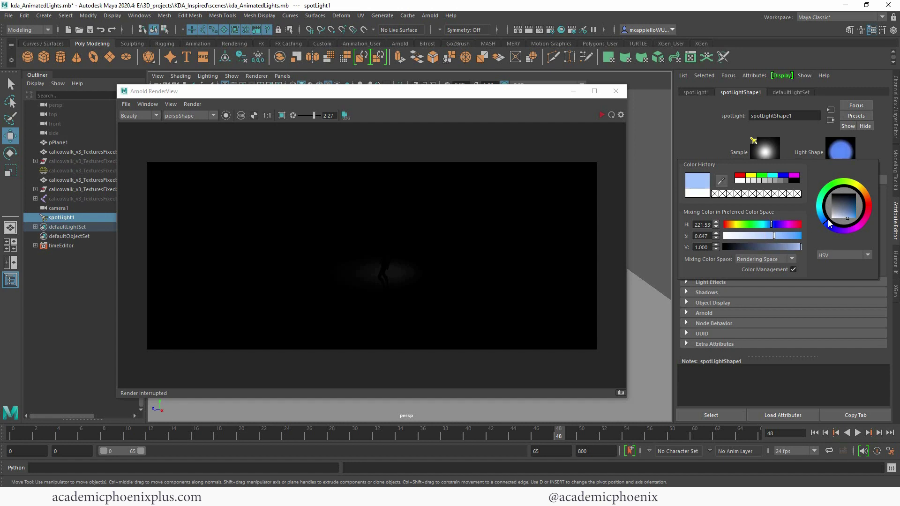
{"action": "left_click_drag", "start_coordinate": [827, 225], "coordinate": [821, 223]}
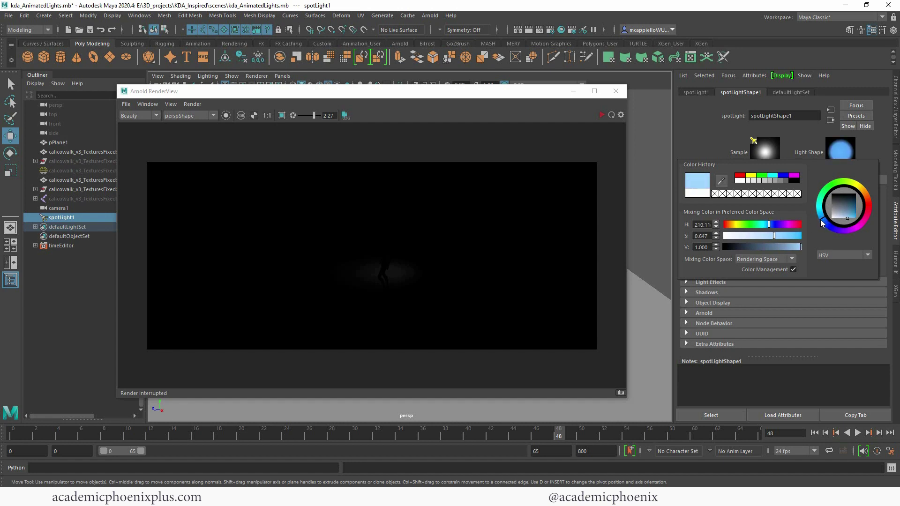
{"action": "left_click", "coordinate": [602, 116]}
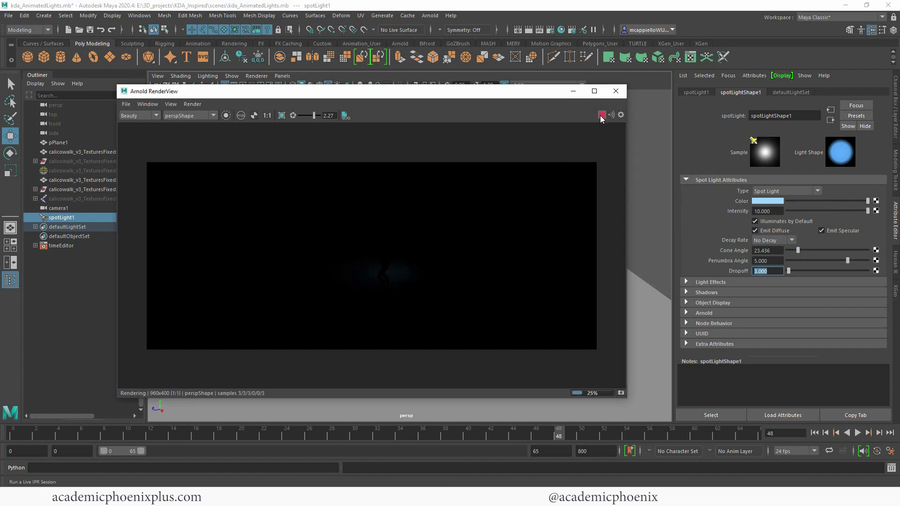
{"action": "left_click", "coordinate": [601, 116]}
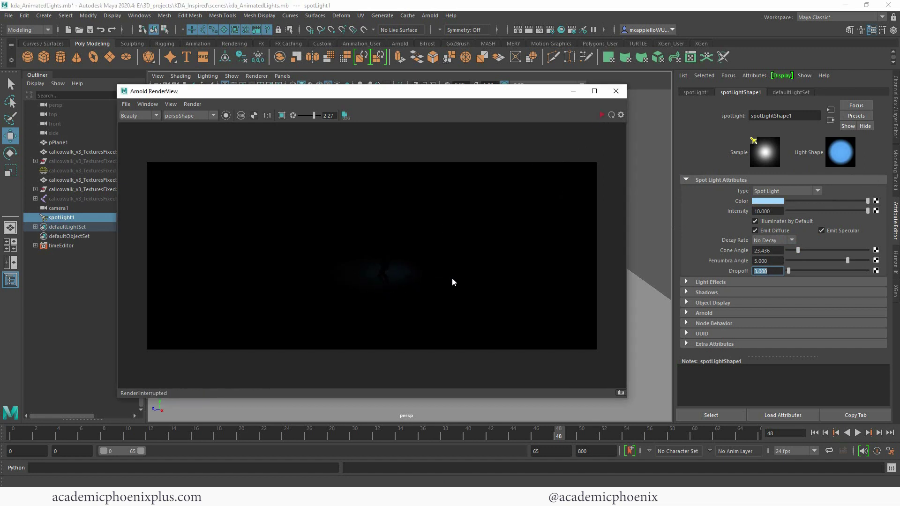
- Lighten the spot light's blue by setting its saturation to about 0.48, and run the render again
{"action": "left_click", "coordinate": [772, 201]}
{"action": "left_click_drag", "start_coordinate": [761, 238], "coordinate": [764, 238]}
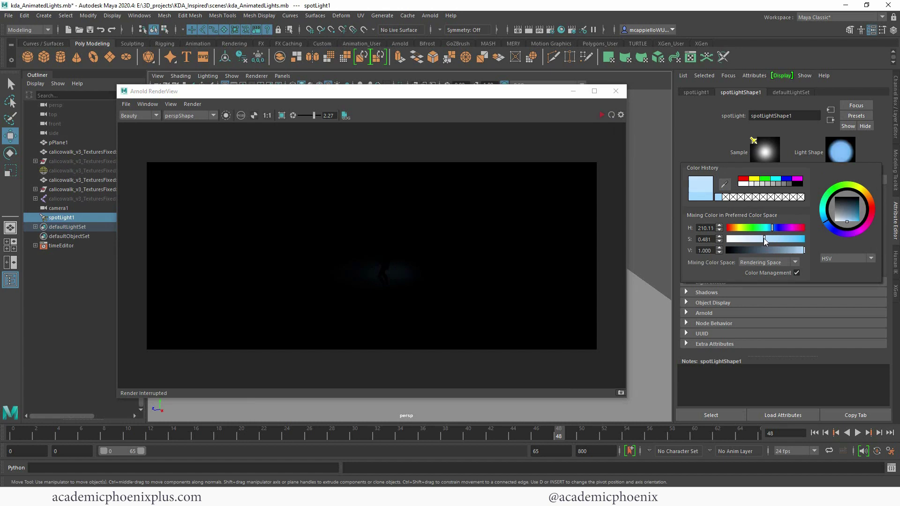
{"action": "left_click", "coordinate": [602, 116]}
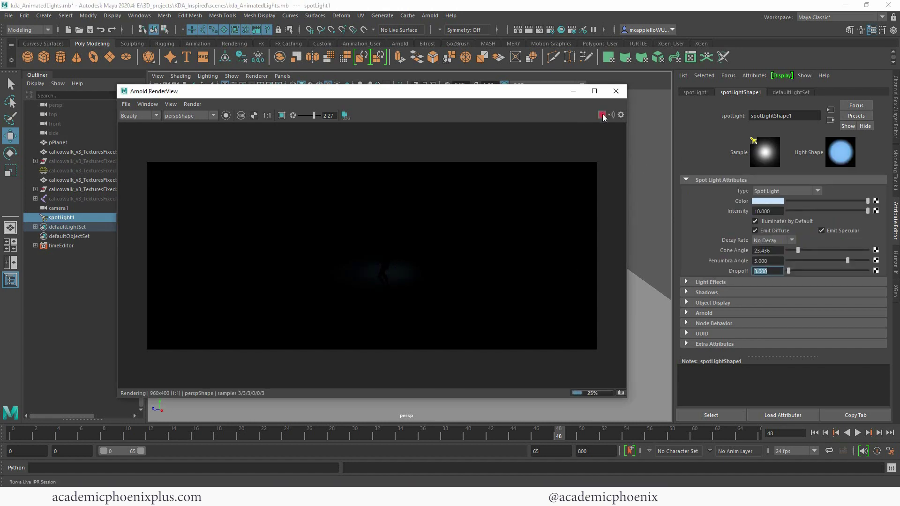
- Stop the live render and set the render view's own exposure to 0
{"action": "left_click", "coordinate": [602, 115]}
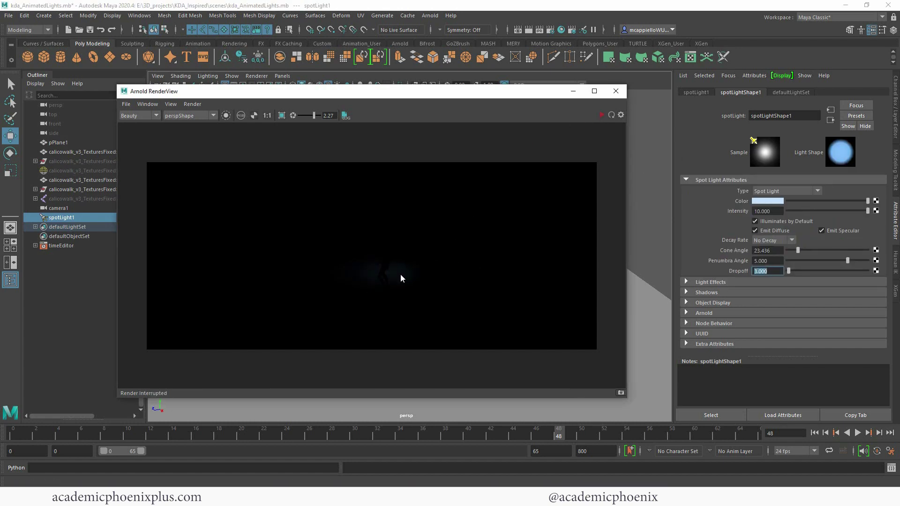
{"action": "left_click", "coordinate": [324, 116]}
{"action": "type", "text": "0"}
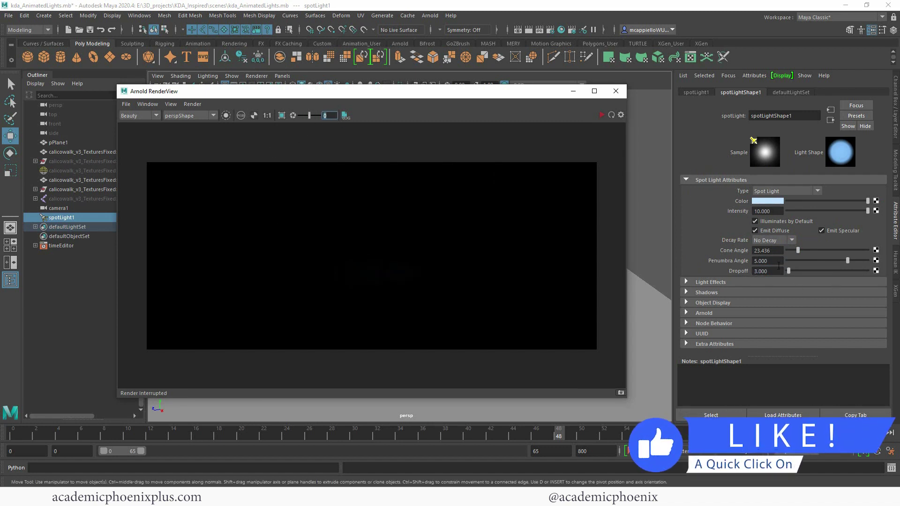
- Try an Arnold exposure of 2 on the spot light
{"action": "double_click", "coordinate": [763, 211]}
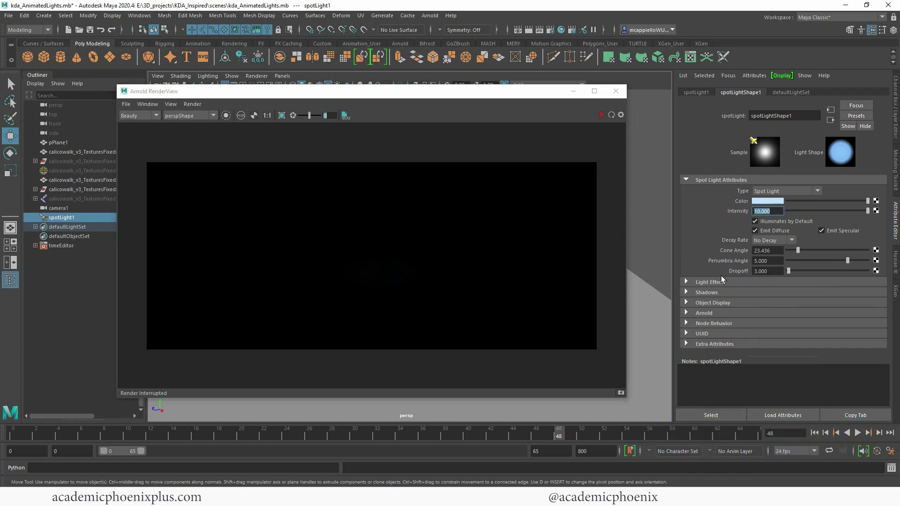
{"action": "left_click", "coordinate": [703, 314]}
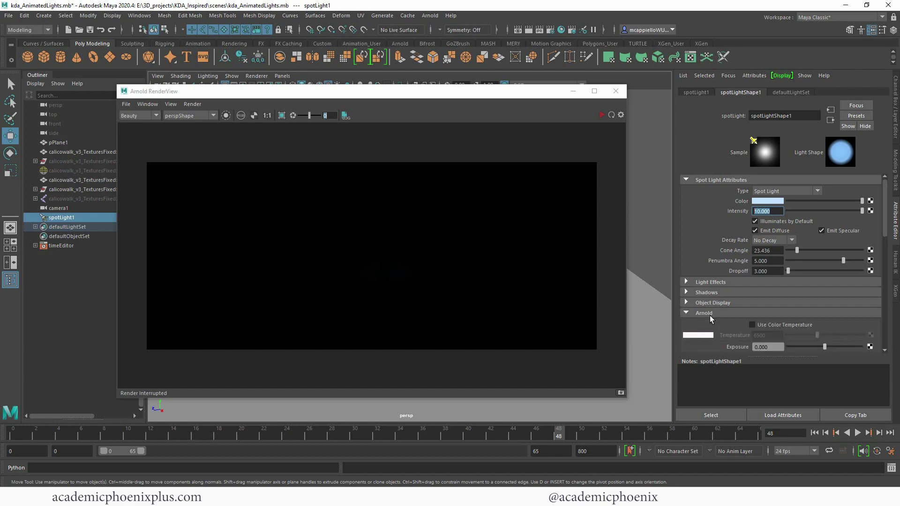
{"action": "scroll", "coordinate": [879, 246], "scroll_direction": "down", "scroll_amount": 3}
{"action": "scroll", "coordinate": [876, 248], "scroll_direction": "down", "scroll_amount": 1}
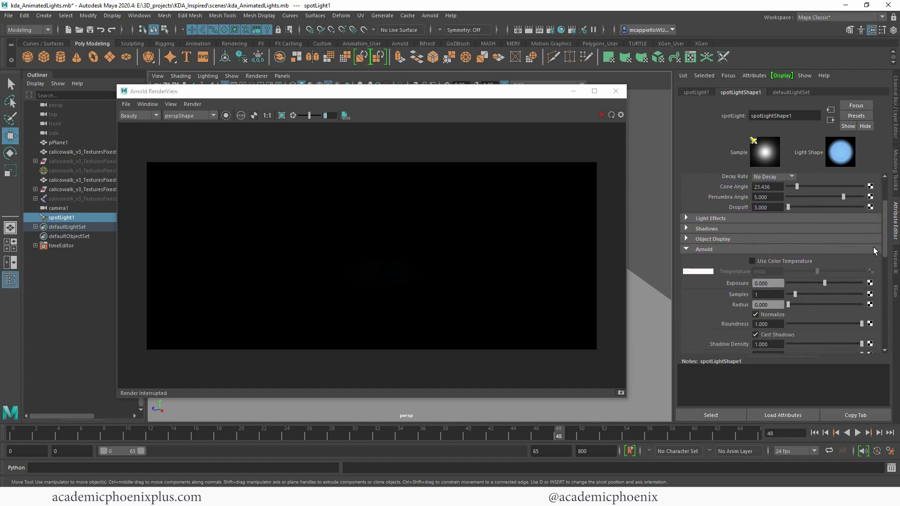
{"action": "double_click", "coordinate": [767, 283]}
{"action": "scroll", "coordinate": [778, 262], "scroll_direction": "up", "scroll_amount": 2}
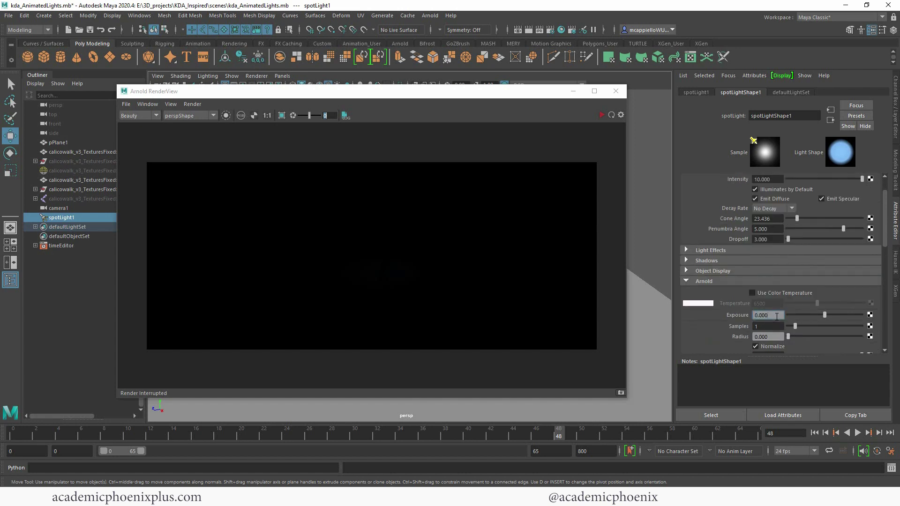
{"action": "left_click_drag", "start_coordinate": [779, 317], "coordinate": [725, 317]}
{"action": "type", "text": "2"}
{"action": "key", "text": "Return"}
{"action": "left_click", "coordinate": [573, 167]}
- Test an Arnold exposure of 10 on the spot light in a new render
{"action": "left_click_drag", "start_coordinate": [780, 180], "coordinate": [726, 274]}
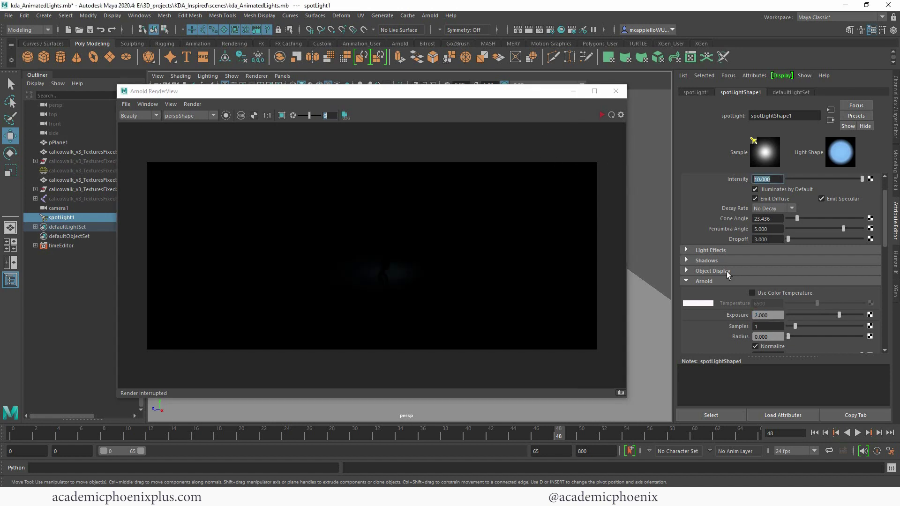
{"action": "left_click_drag", "start_coordinate": [778, 314], "coordinate": [729, 315]}
{"action": "type", "text": "10"}
{"action": "key", "text": "Return"}
{"action": "left_click", "coordinate": [607, 113]}
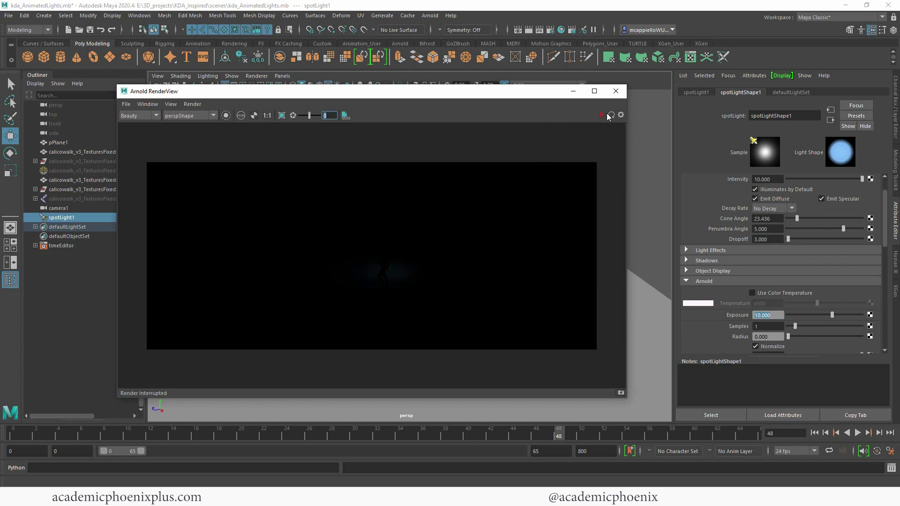
- Try a spot light exposure of 5, settle on 7, and set the dropoff to 3.5
{"action": "left_click", "coordinate": [783, 317]}
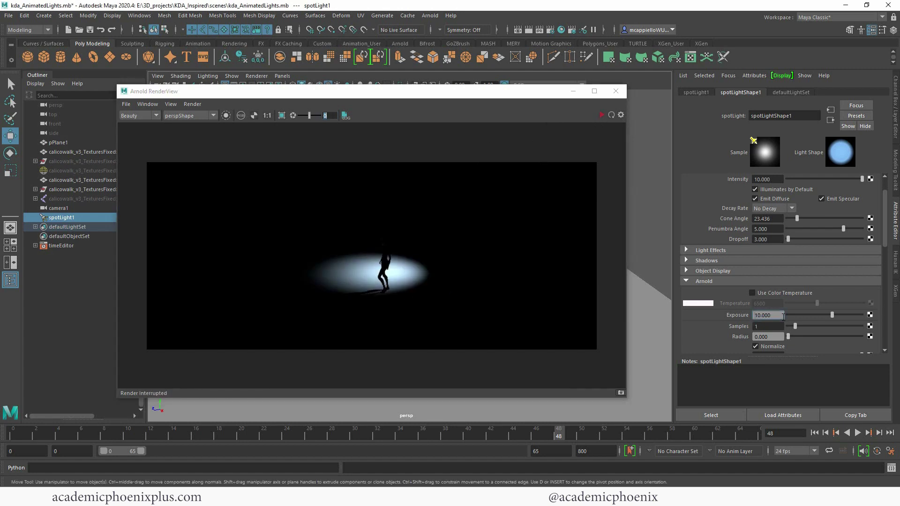
{"action": "left_click_drag", "start_coordinate": [783, 318], "coordinate": [709, 306]}
{"action": "type", "text": "5"}
{"action": "key", "text": "Return"}
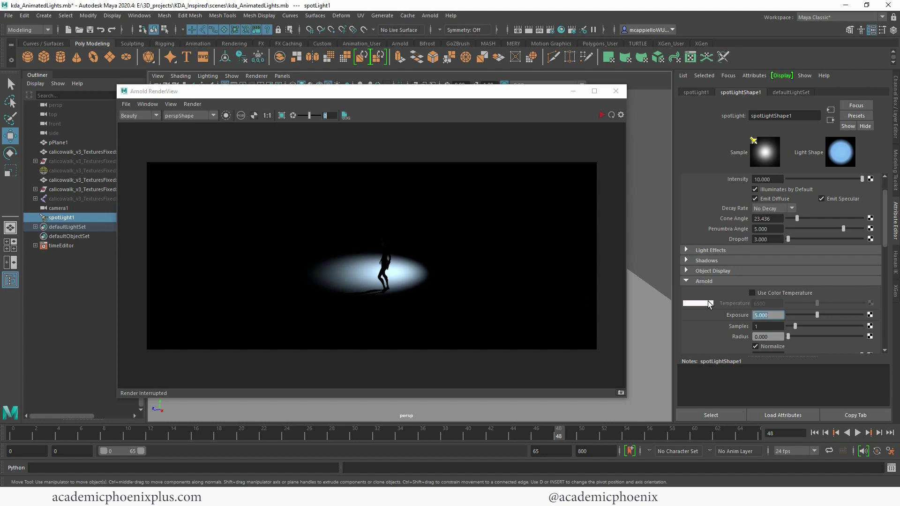
{"action": "left_click", "coordinate": [602, 115]}
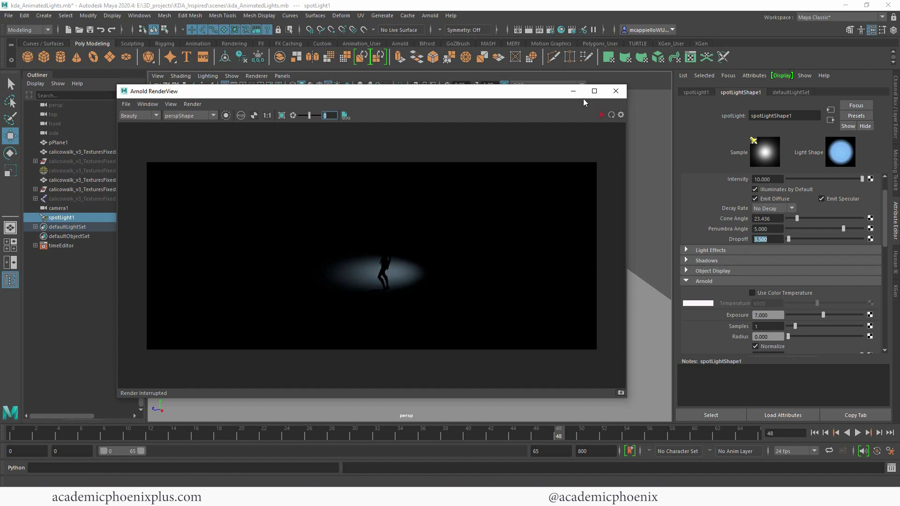
- Create an aiAtmosphereVolume as the environment atmosphere in the Arnold render settings
{"action": "left_click", "coordinate": [572, 91]}
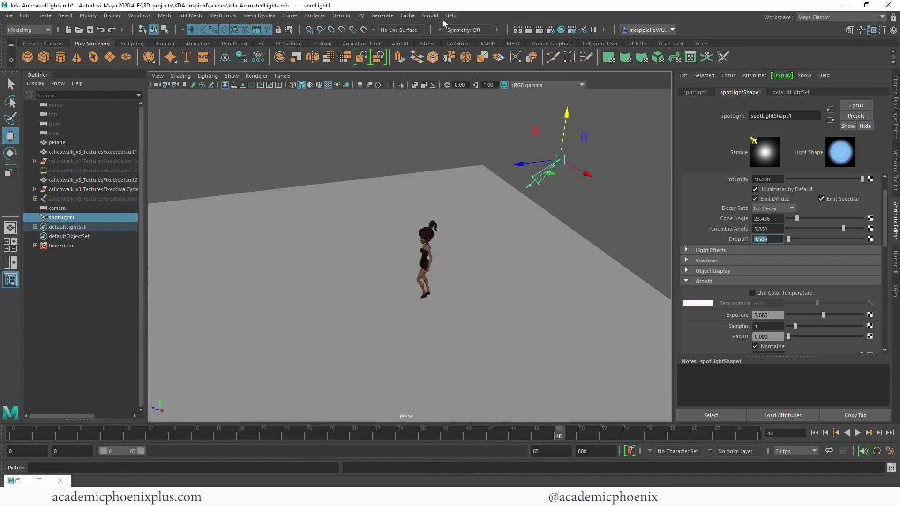
{"action": "left_click", "coordinate": [429, 16]}
{"action": "mouse_move", "coordinate": [444, 61]}
{"action": "left_click", "coordinate": [454, 14]}
{"action": "left_click", "coordinate": [550, 31]}
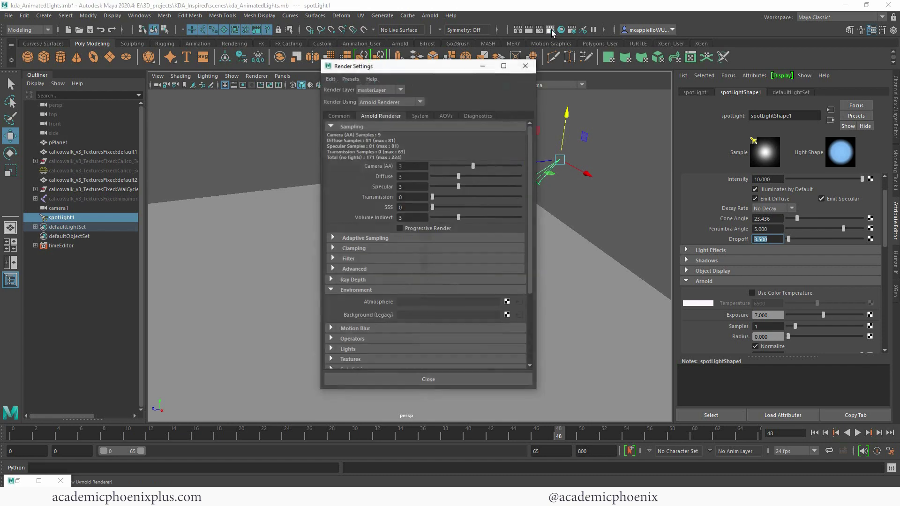
{"action": "left_click", "coordinate": [375, 116]}
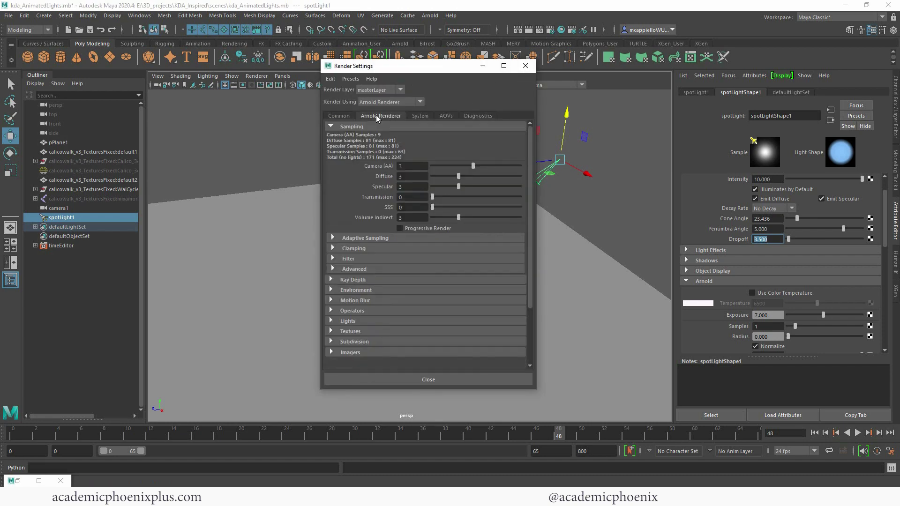
{"action": "left_click", "coordinate": [356, 290]}
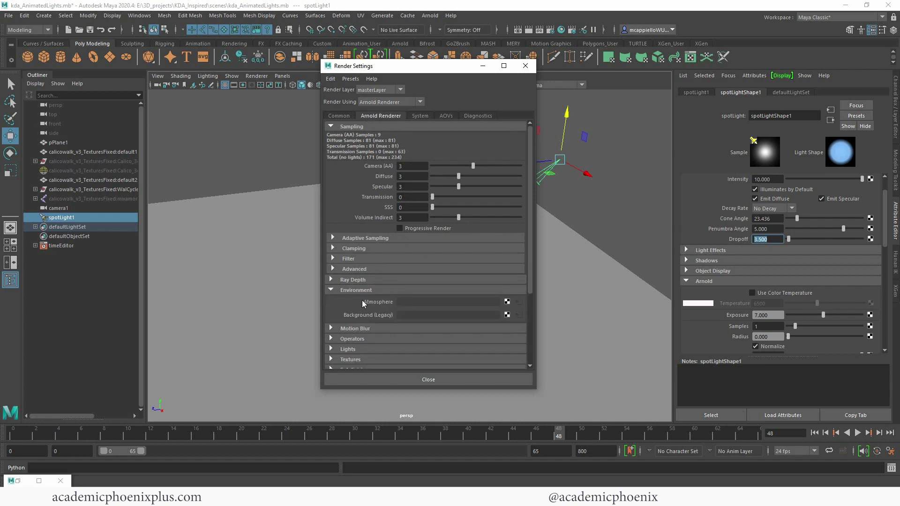
{"action": "left_click", "coordinate": [507, 302]}
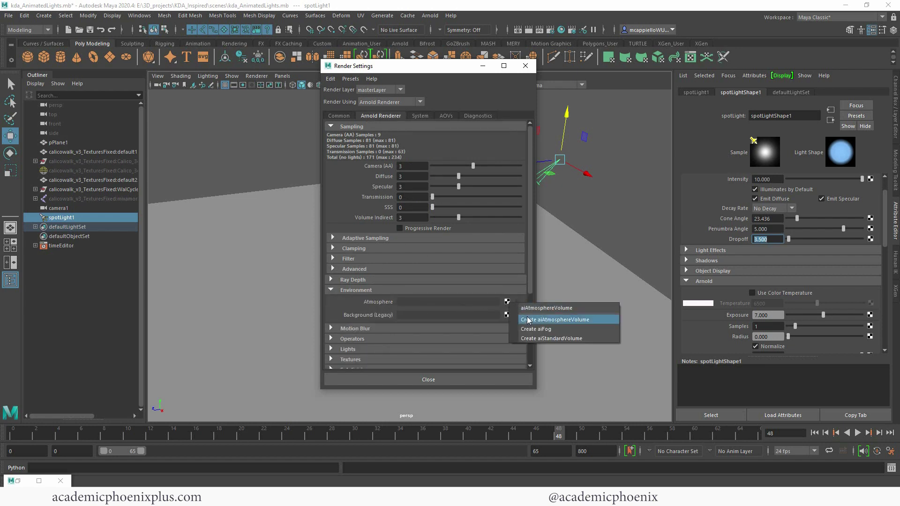
{"action": "left_click", "coordinate": [564, 320]}
{"action": "left_click", "coordinate": [525, 66]}
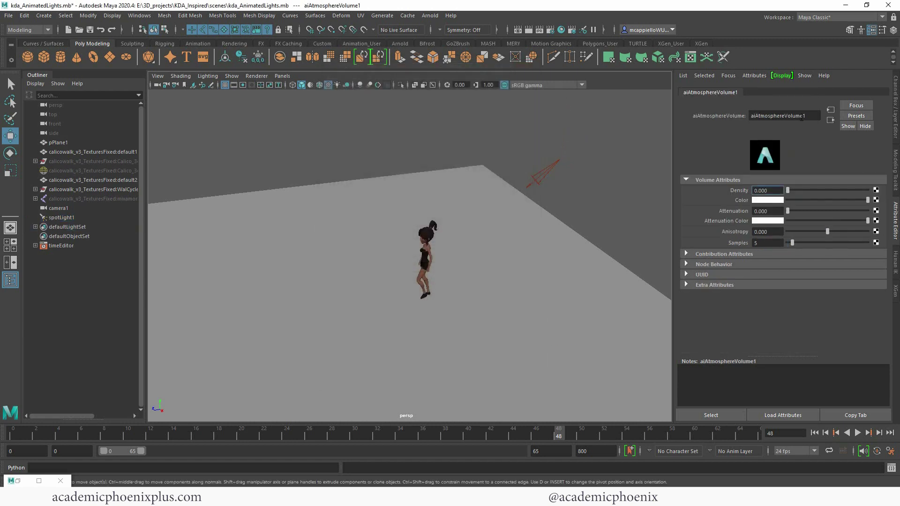
- Set the atmosphere volume's density to 1 and bring back the render view
{"action": "double_click", "coordinate": [801, 118]}
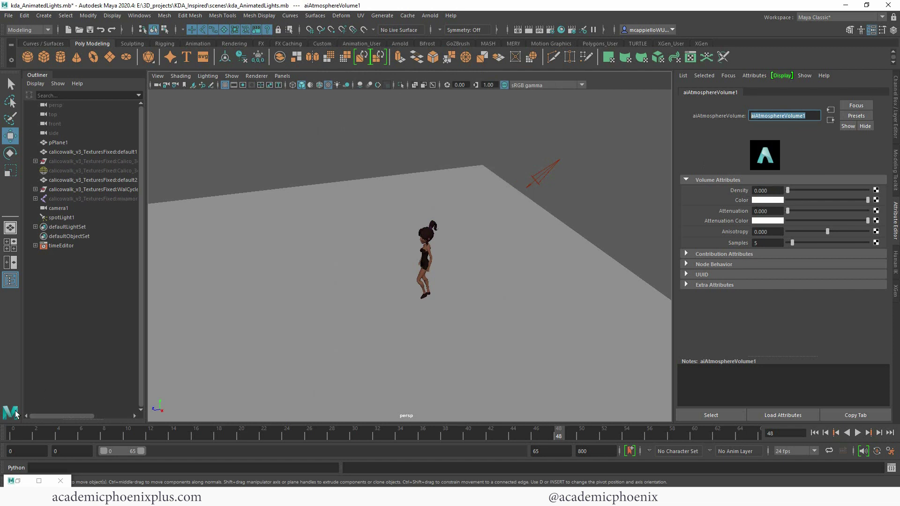
{"action": "left_click_drag", "start_coordinate": [788, 191], "coordinate": [875, 189]}
{"action": "left_click", "coordinate": [18, 481]}
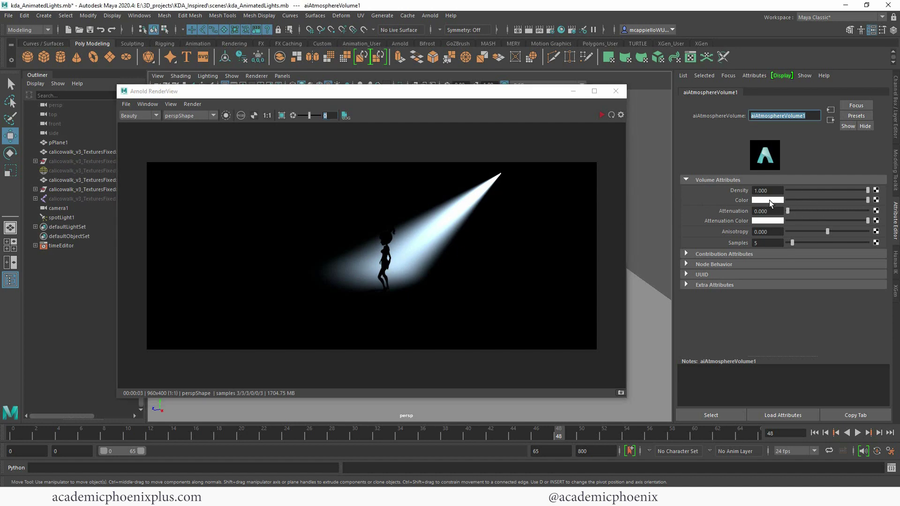
- Tint the atmosphere volume's color a muted blue with a hue of about 210, and re-render
{"action": "left_click", "coordinate": [769, 200]}
{"action": "left_click", "coordinate": [708, 196]}
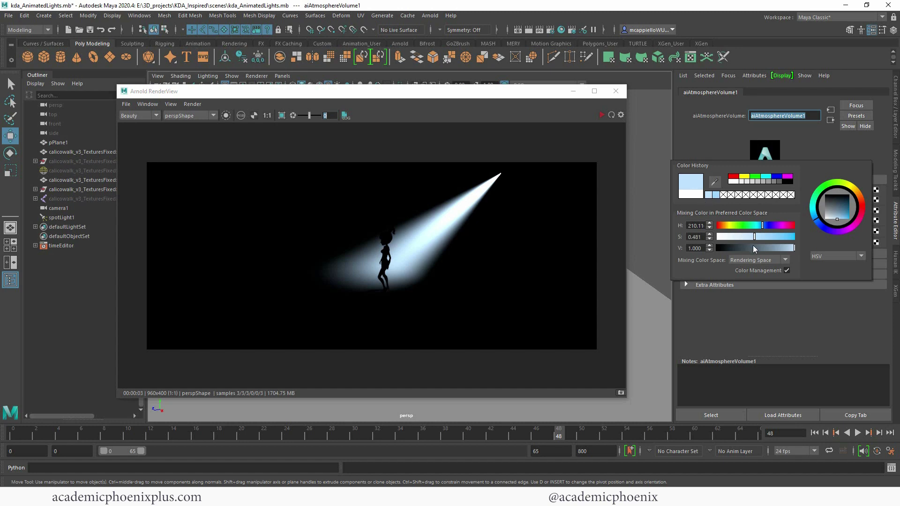
{"action": "left_click", "coordinate": [602, 115]}
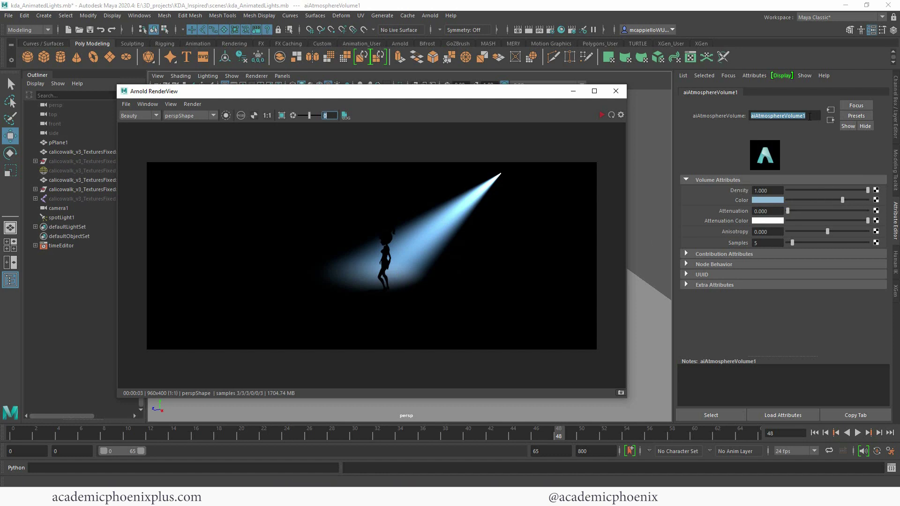
- Create an aiNoise texture as the map for the atmosphere volume's density
{"action": "left_click", "coordinate": [877, 190]}
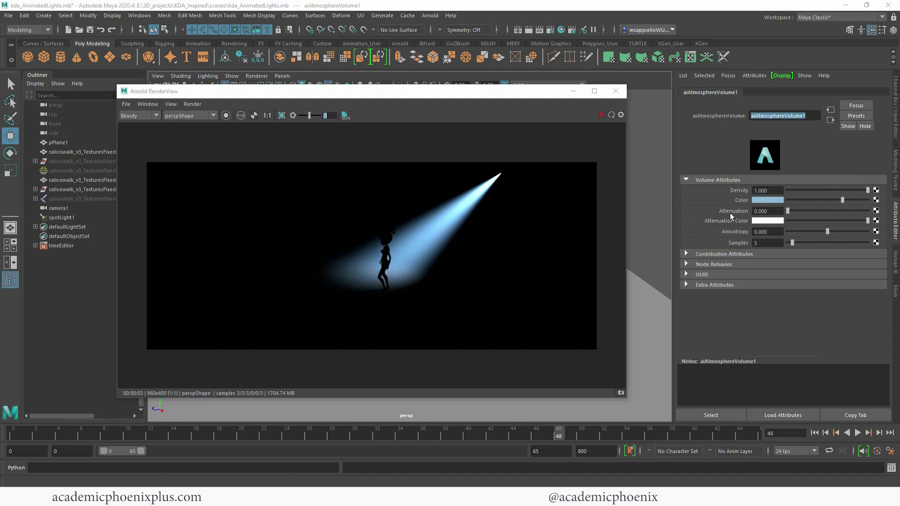
{"action": "left_click_drag", "start_coordinate": [899, 96], "coordinate": [362, 109]}
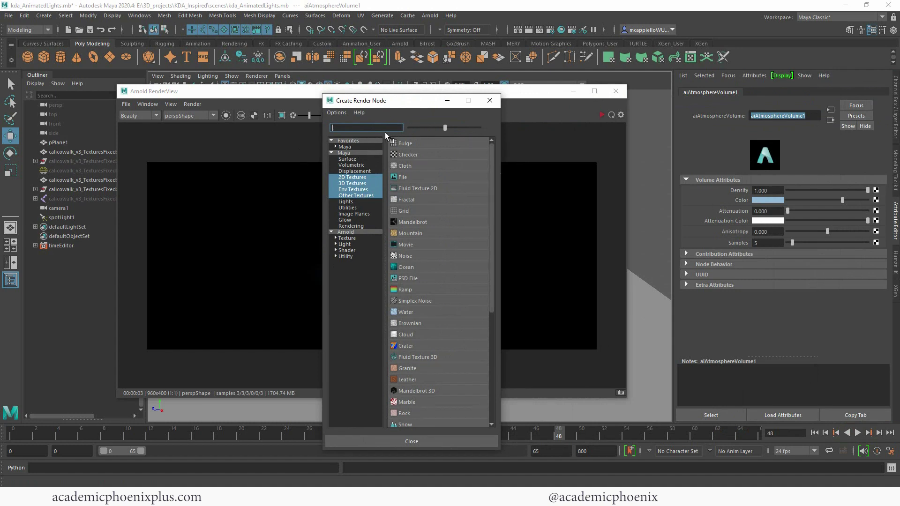
{"action": "left_click", "coordinate": [358, 232]}
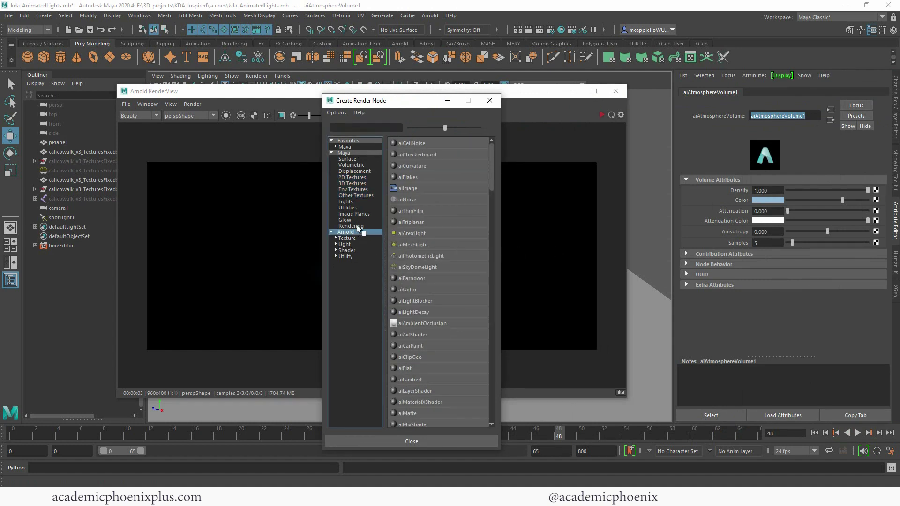
{"action": "left_click", "coordinate": [347, 128]}
{"action": "type", "text": "ain"}
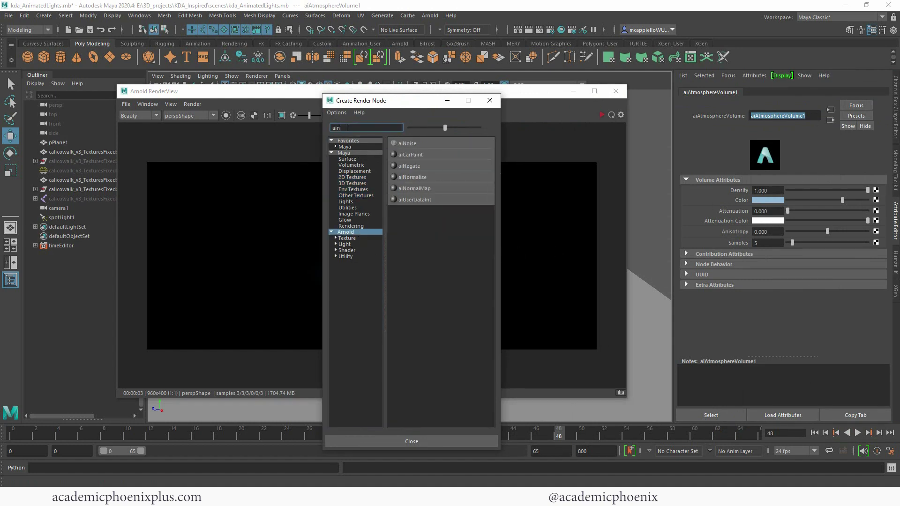
{"action": "left_click", "coordinate": [405, 143]}
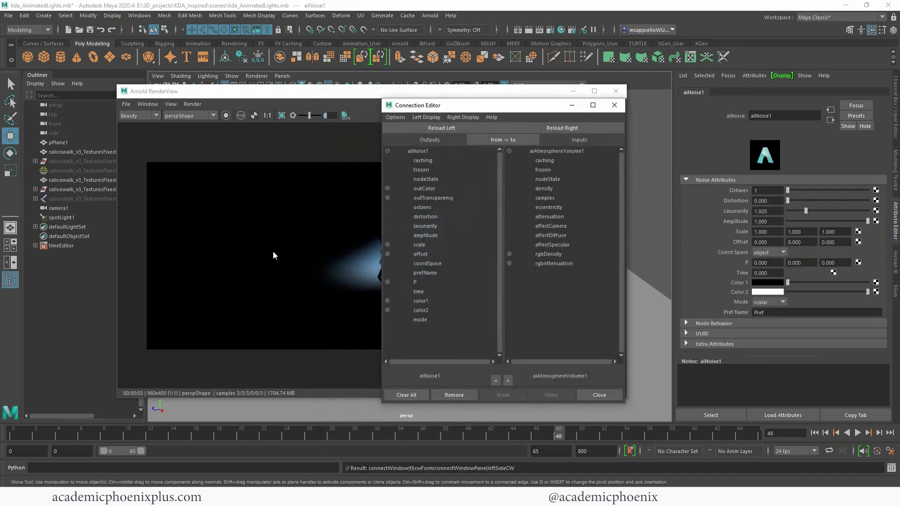
- Connect the noise's outColorR to the atmosphere volume's density and re-render
{"action": "left_click_drag", "start_coordinate": [468, 106], "coordinate": [462, 105]}
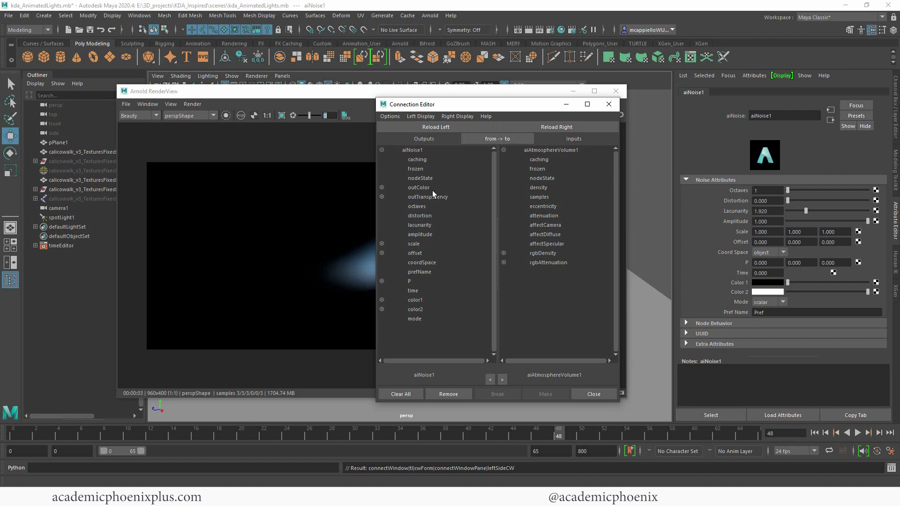
{"action": "left_click", "coordinate": [381, 187]}
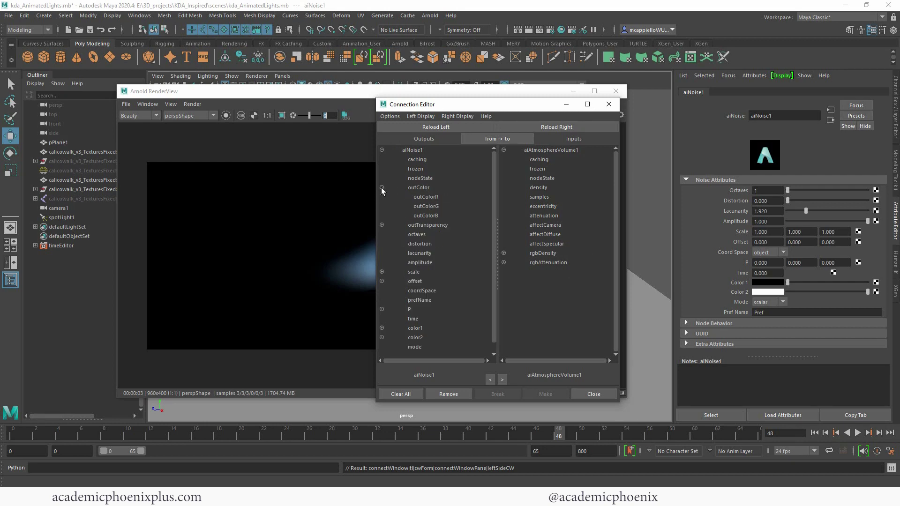
{"action": "left_click", "coordinate": [431, 199]}
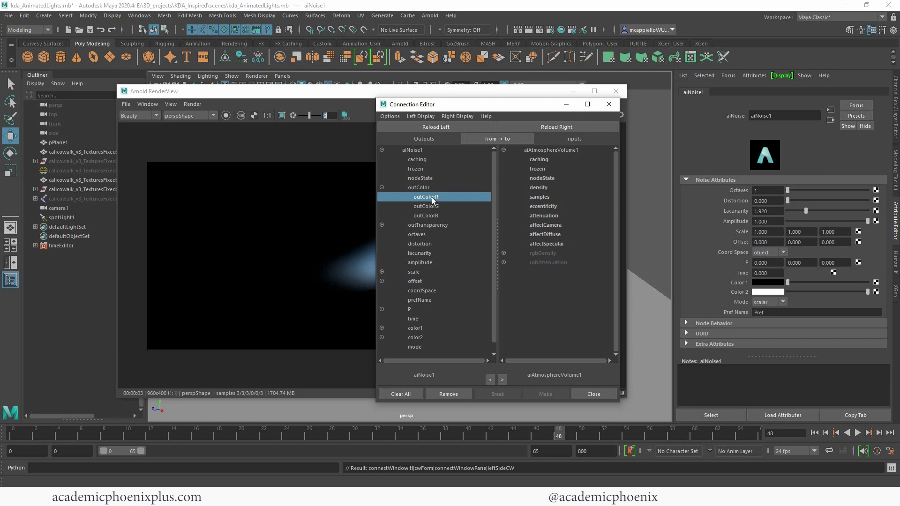
{"action": "left_click", "coordinate": [538, 187]}
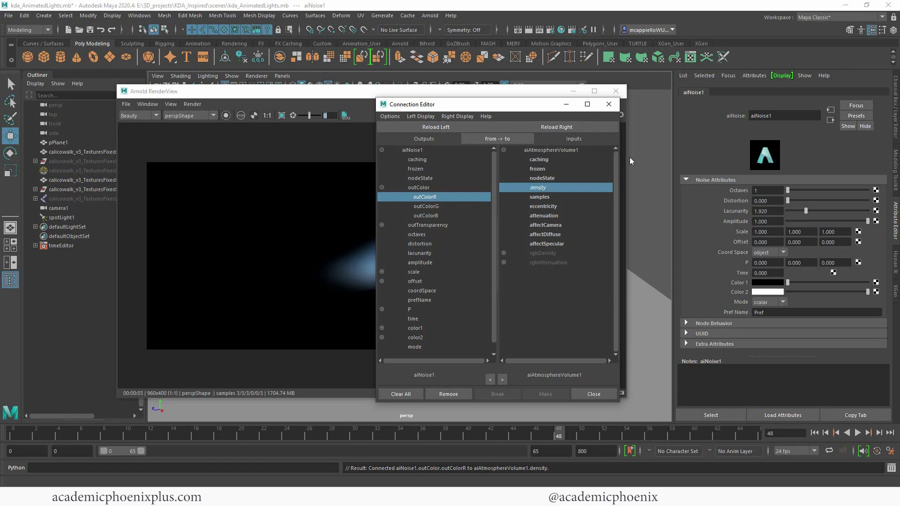
{"action": "left_click", "coordinate": [607, 105]}
{"action": "left_click", "coordinate": [600, 115]}
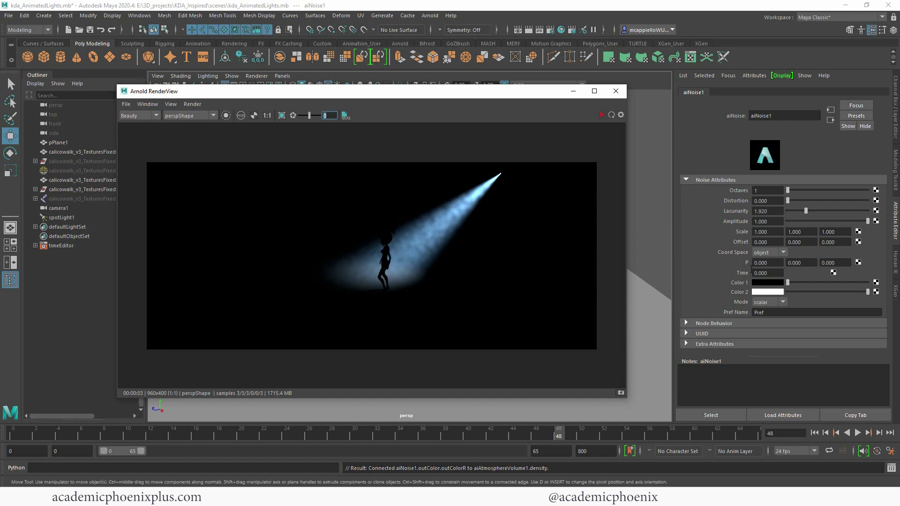
- Set the noise scale to 0.5 on all three axes and check it in the render
{"action": "left_click", "coordinate": [769, 232]}
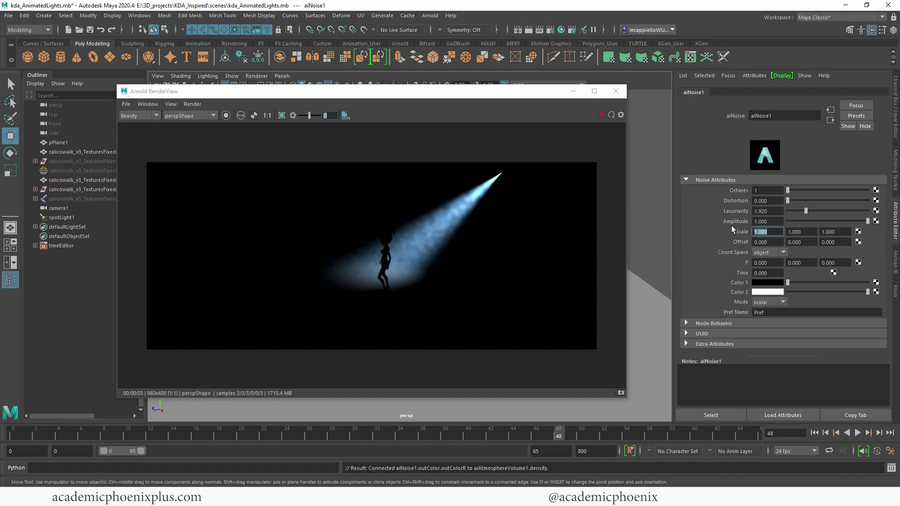
{"action": "type", "text": "0.5"}
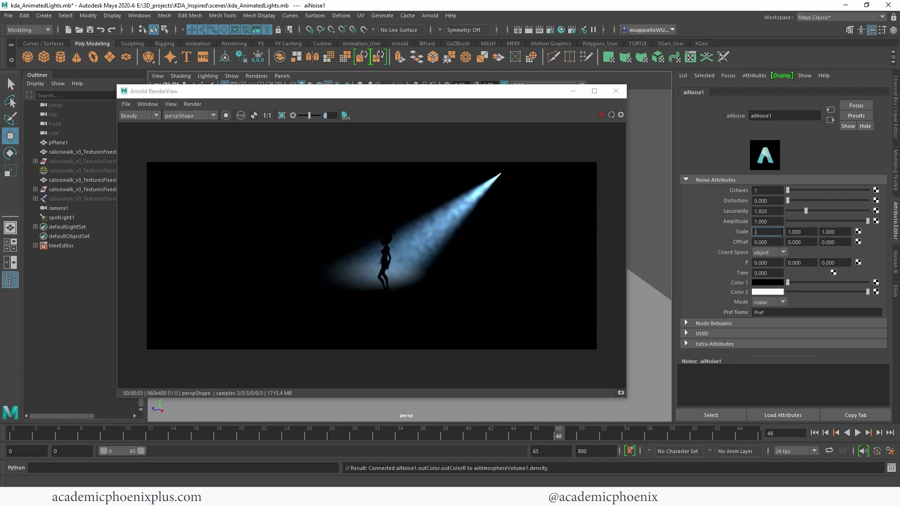
{"action": "key", "text": "Tab"}
{"action": "type", "text": "0.5"}
{"action": "key", "text": "Tab"}
{"action": "type", "text": "0.5"}
{"action": "key", "text": "Tab"}
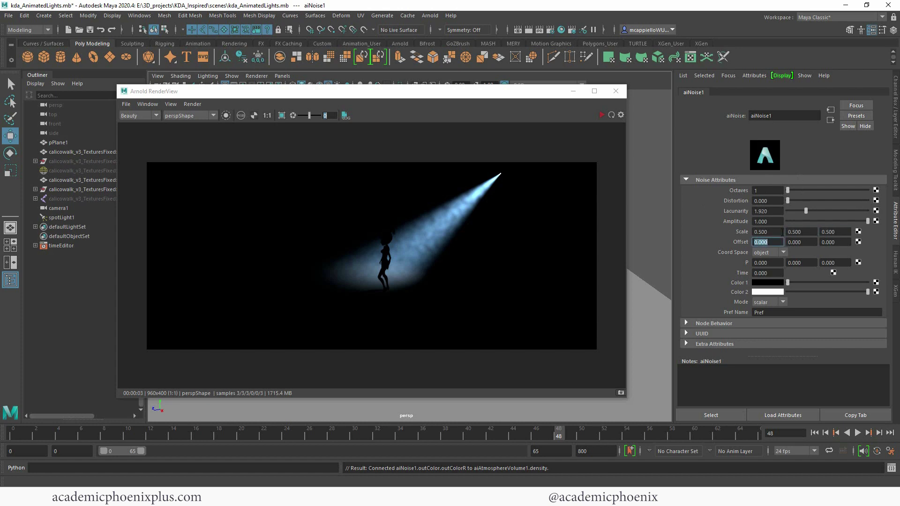
{"action": "left_click", "coordinate": [389, 268]}
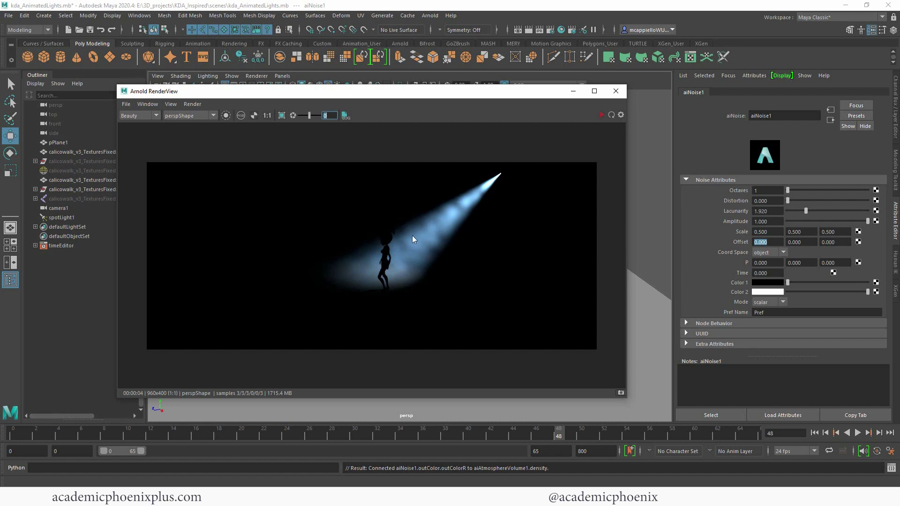
- Select the spotlight above the character and set its Arnold exposure to 5
{"action": "left_click", "coordinate": [572, 92]}
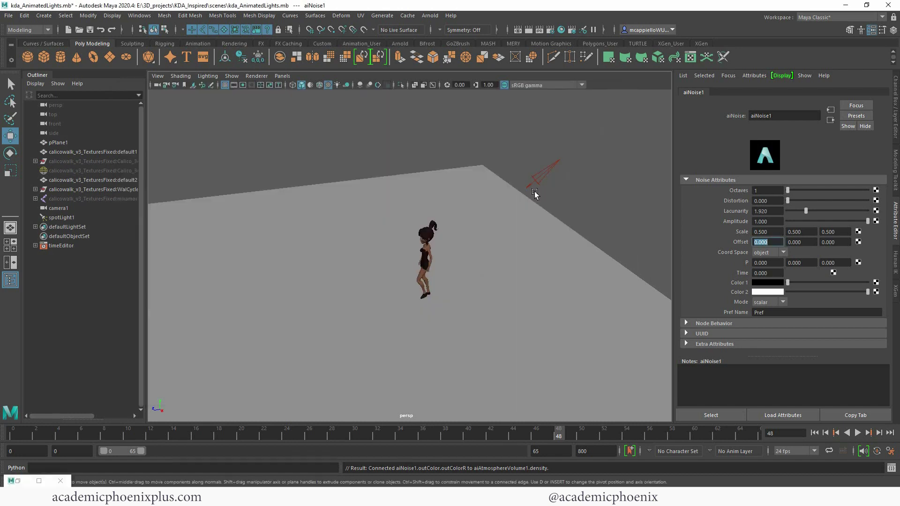
{"action": "right_click_drag", "start_coordinate": [546, 209], "coordinate": [375, 201], "text": "alt"}
{"action": "left_click_drag", "start_coordinate": [375, 211], "coordinate": [432, 221], "text": "alt"}
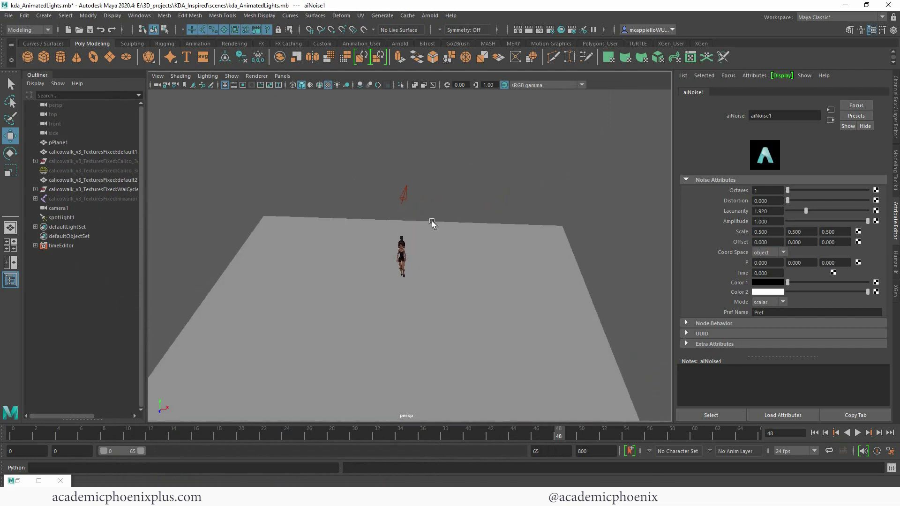
{"action": "left_click", "coordinate": [404, 193]}
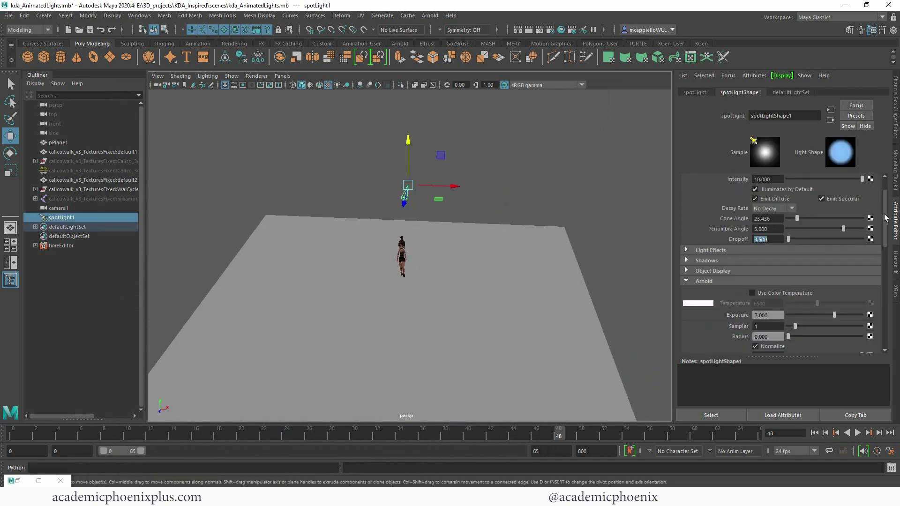
{"action": "scroll", "coordinate": [885, 220], "scroll_direction": "up", "scroll_amount": 2}
{"action": "left_click", "coordinate": [773, 350]}
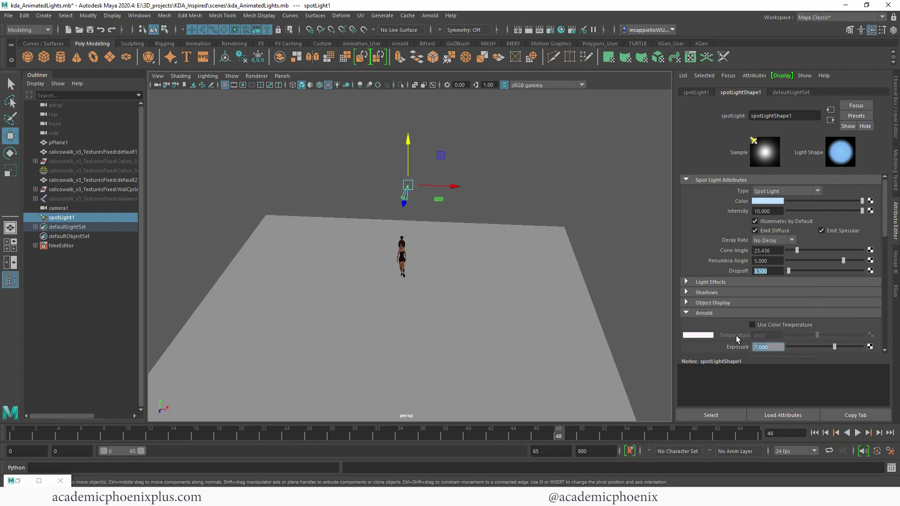
{"action": "type", "text": "5"}
{"action": "key", "text": "Return"}
- Darken the spotlight's blue color to a value of about 0.687, and re-render
{"action": "left_click", "coordinate": [7, 483]}
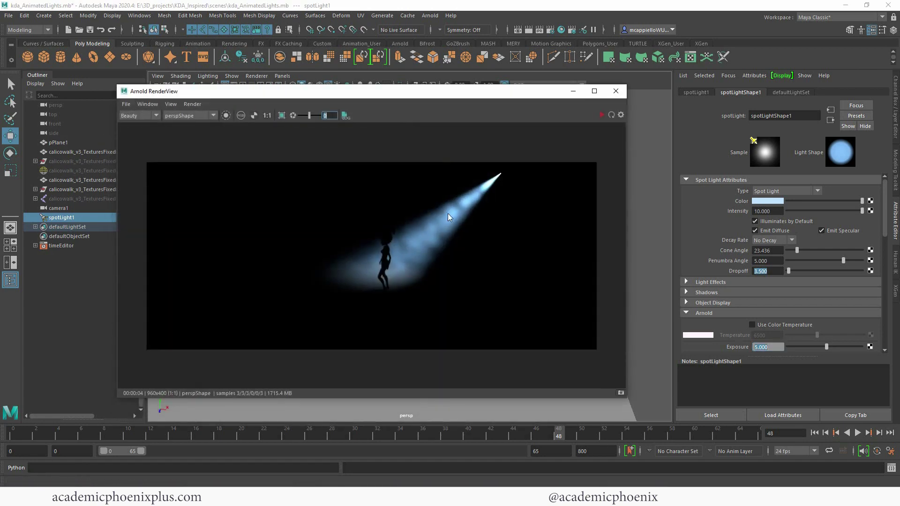
{"action": "left_click", "coordinate": [780, 202]}
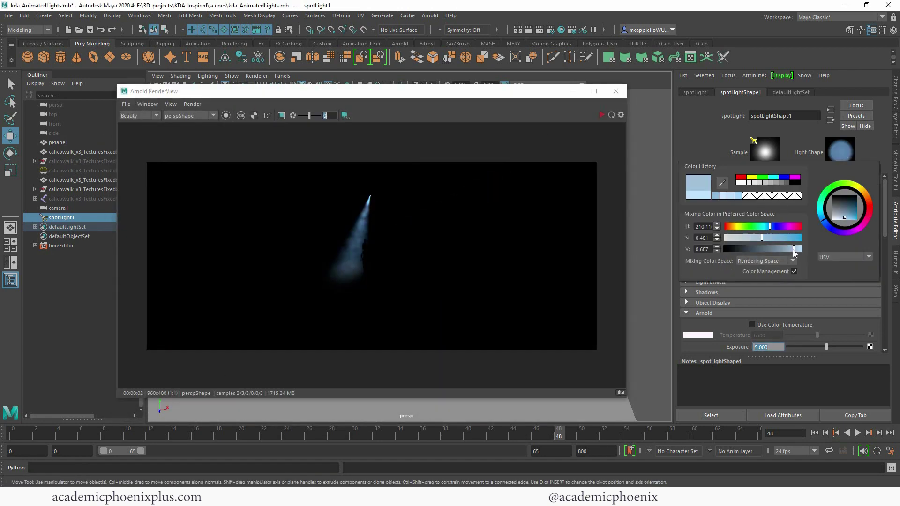
{"action": "left_click", "coordinate": [601, 115]}
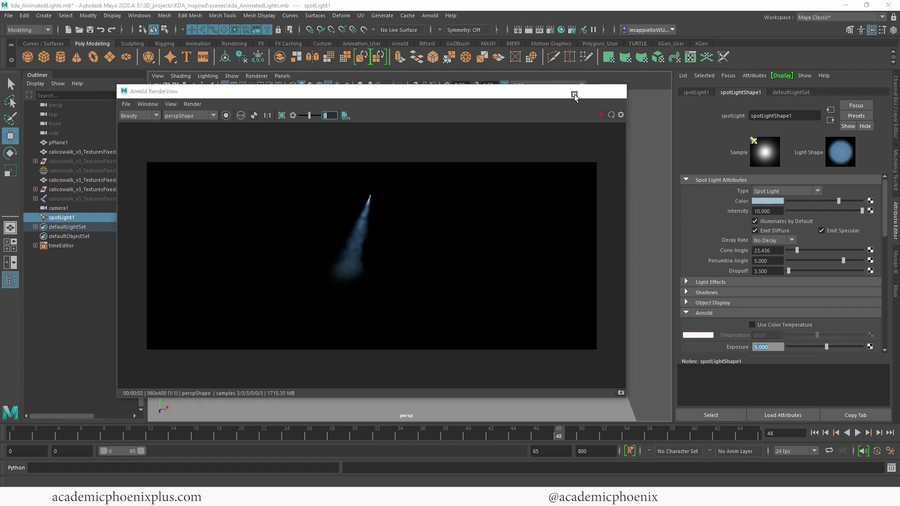
- Duplicate the spotlight and move the copy along the X axis to the right side of the stage
{"action": "left_click", "coordinate": [573, 92]}
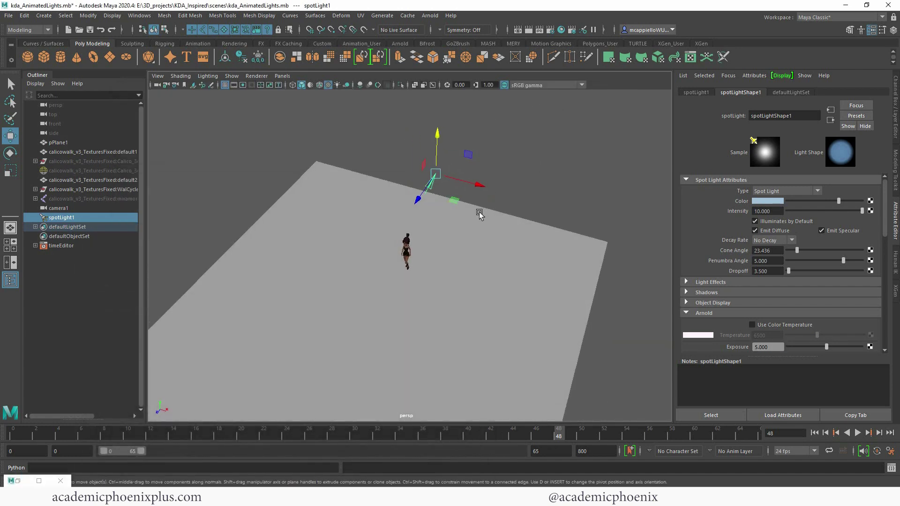
{"action": "key", "text": "ctrl+d"}
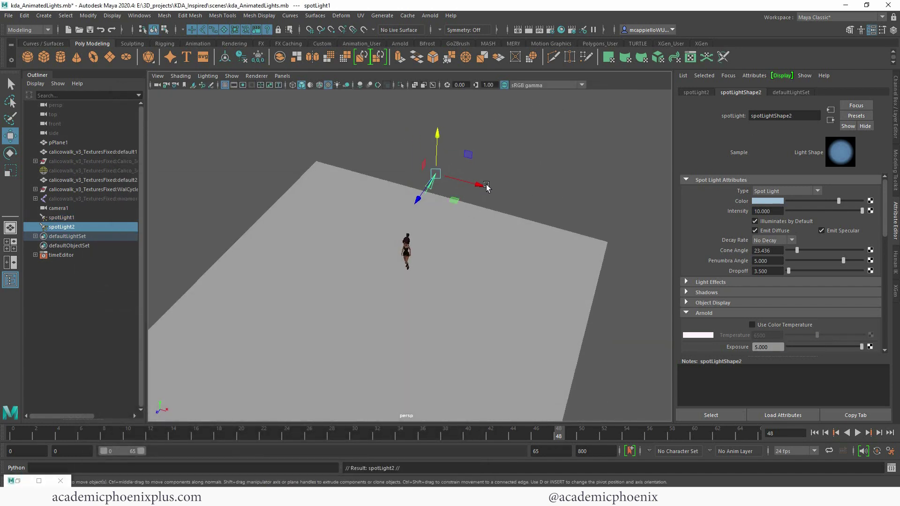
{"action": "left_click_drag", "start_coordinate": [480, 184], "coordinate": [583, 206]}
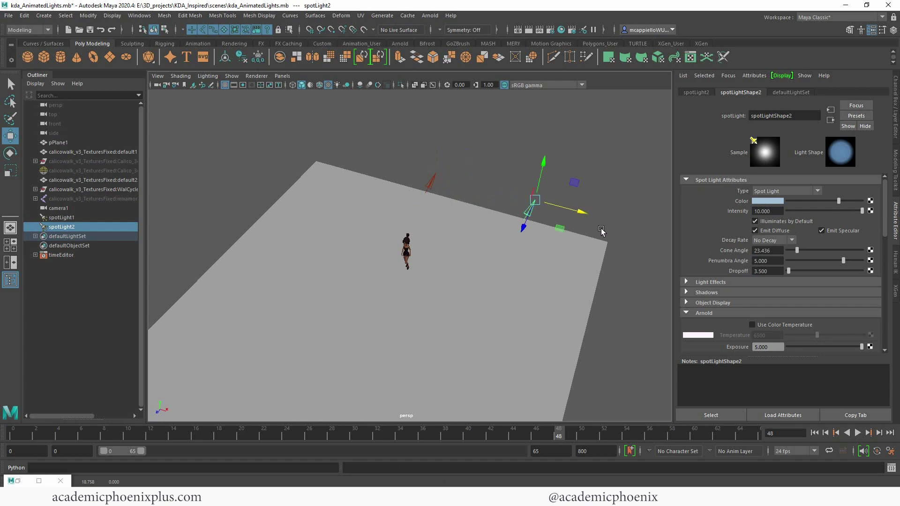
{"action": "mouse_move", "coordinate": [569, 237]}
{"action": "left_mouse_down", "text": "alt"}
{"action": "mouse_move", "coordinate": [544, 238]}
{"action": "mouse_move", "coordinate": [511, 221]}
{"action": "mouse_move", "coordinate": [520, 232]}
{"action": "mouse_move", "coordinate": [452, 265]}
{"action": "mouse_move", "coordinate": [488, 294]}
{"action": "mouse_move", "coordinate": [535, 288]}
{"action": "mouse_move", "coordinate": [567, 308]}
{"action": "left_mouse_up", "text": "alt"}
{"action": "key", "text": "e"}
- Duplicate the second spotlight, place the copy on the opposite side of the character, and rotate its beam to a different angle
{"action": "key", "text": "ctrl+d"}
{"action": "left_click_drag", "start_coordinate": [549, 245], "coordinate": [324, 173]}
{"action": "key", "text": "e"}
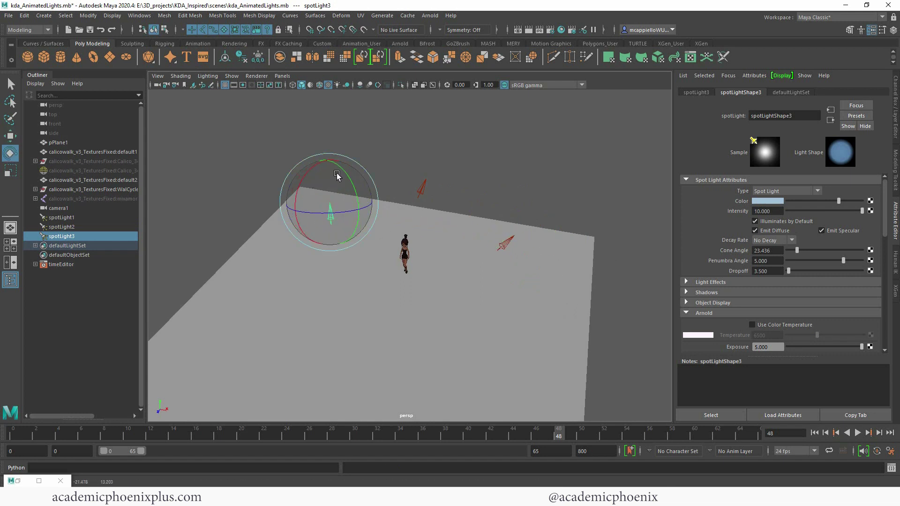
- Duplicate the third spotlight, move the copy forward along the Z axis, and rotate it so its beam points a different way
{"action": "key", "text": "ctrl+d"}
{"action": "key", "text": "w"}
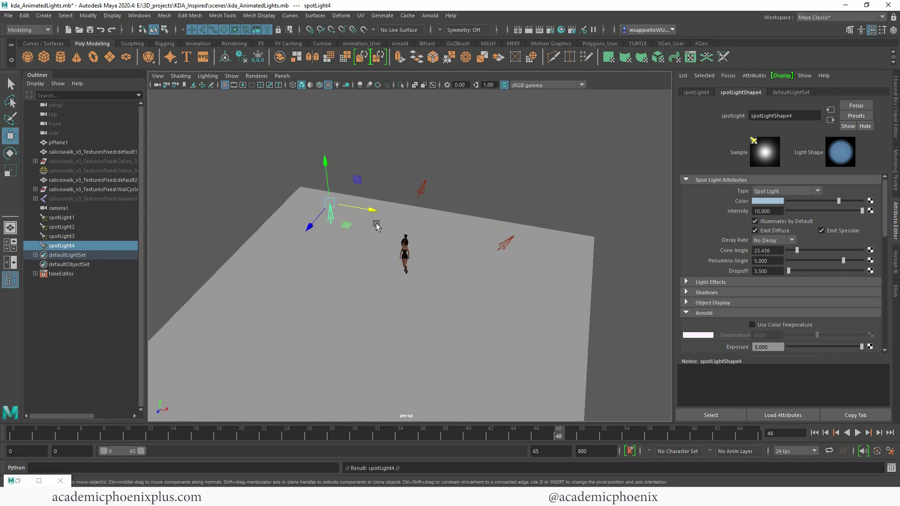
{"action": "left_click_drag", "start_coordinate": [432, 223], "coordinate": [383, 242], "text": "alt"}
{"action": "left_click_drag", "start_coordinate": [324, 190], "coordinate": [282, 208]}
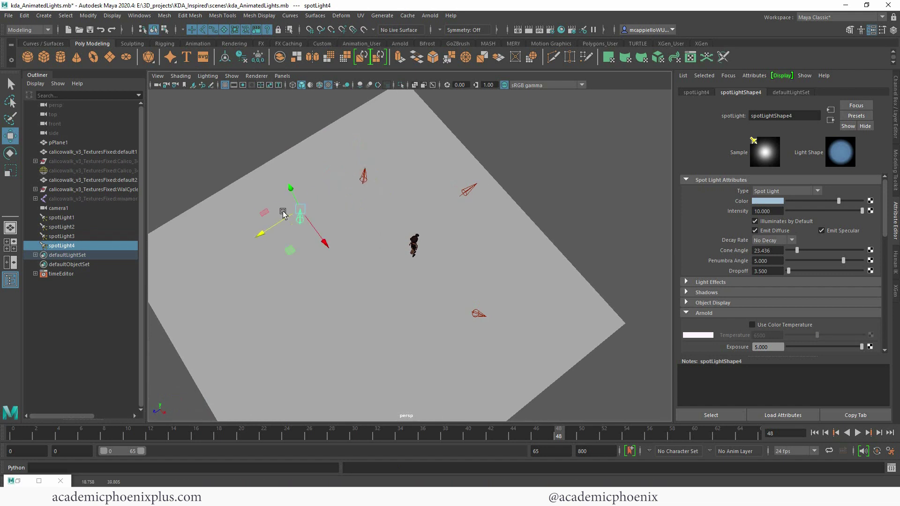
{"action": "key", "text": "e"}
{"action": "left_click_drag", "start_coordinate": [331, 242], "coordinate": [402, 268], "text": "alt"}
{"action": "key", "text": "w"}
{"action": "key", "text": "e"}
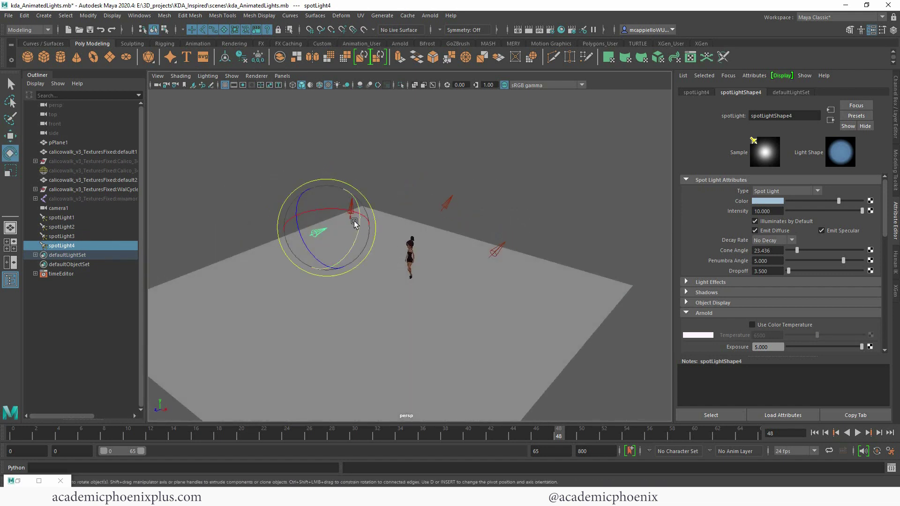
{"action": "left_click_drag", "start_coordinate": [354, 214], "coordinate": [345, 212]}
- Duplicate a right-side spotlight to make a fifth light, reposition it nearby, and rotate its beam to slant the opposite way
{"action": "scroll", "coordinate": [480, 216], "scroll_direction": "down", "scroll_amount": 1}
{"action": "left_click_drag", "start_coordinate": [487, 196], "coordinate": [489, 211], "text": "alt"}
{"action": "left_click", "coordinate": [487, 253]}
{"action": "key", "text": "ctrl+d"}
{"action": "left_click_drag", "start_coordinate": [502, 277], "coordinate": [535, 210], "text": "alt"}
{"action": "key", "text": "w"}
{"action": "key", "text": "e"}
{"action": "left_click_drag", "start_coordinate": [515, 239], "coordinate": [561, 213], "text": "alt"}
{"action": "key", "text": "w"}
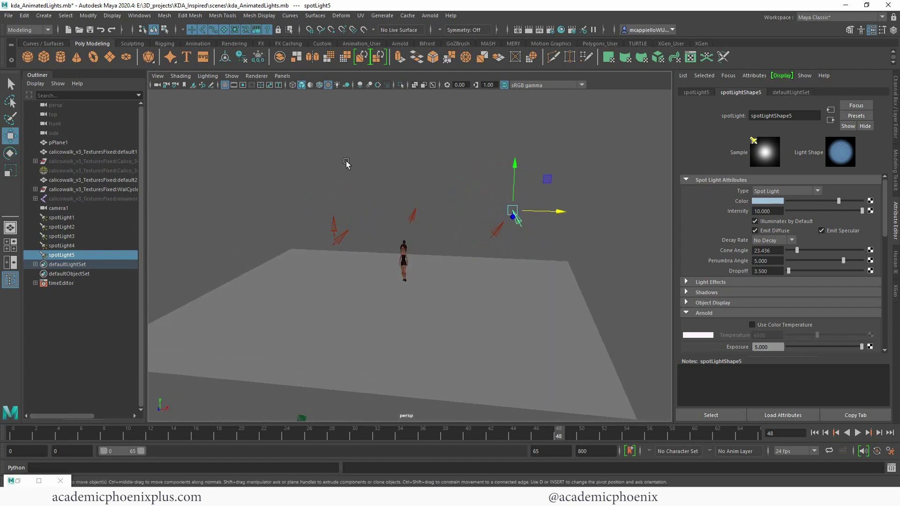
{"action": "left_click", "coordinate": [283, 76]}
{"action": "mouse_move", "coordinate": [343, 86]}
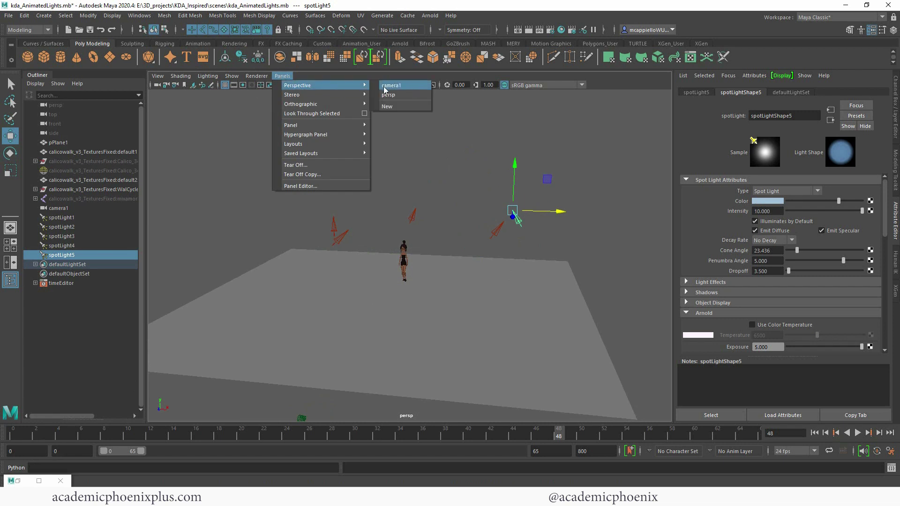
{"action": "left_click", "coordinate": [412, 137]}
{"action": "left_click", "coordinate": [45, 15]}
{"action": "mouse_move", "coordinate": [88, 79]}
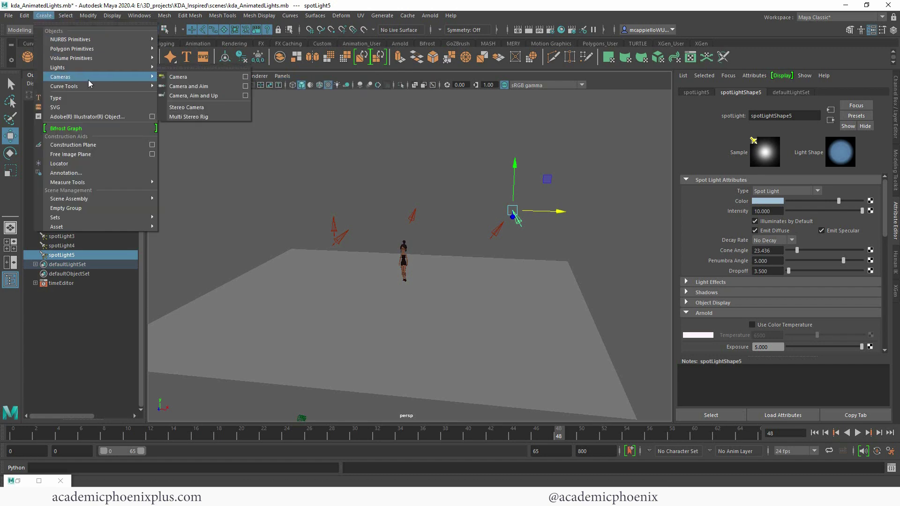
{"action": "key", "text": "Escape"}
- Look through camera1 in the viewport and re-render to check all five spotlight beams
{"action": "left_click", "coordinate": [282, 75]}
{"action": "mouse_move", "coordinate": [328, 85]}
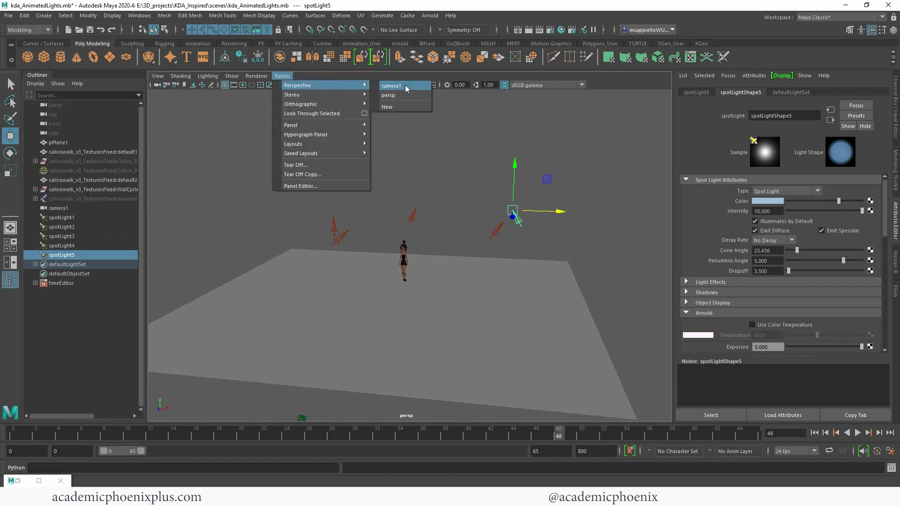
{"action": "left_click", "coordinate": [404, 85]}
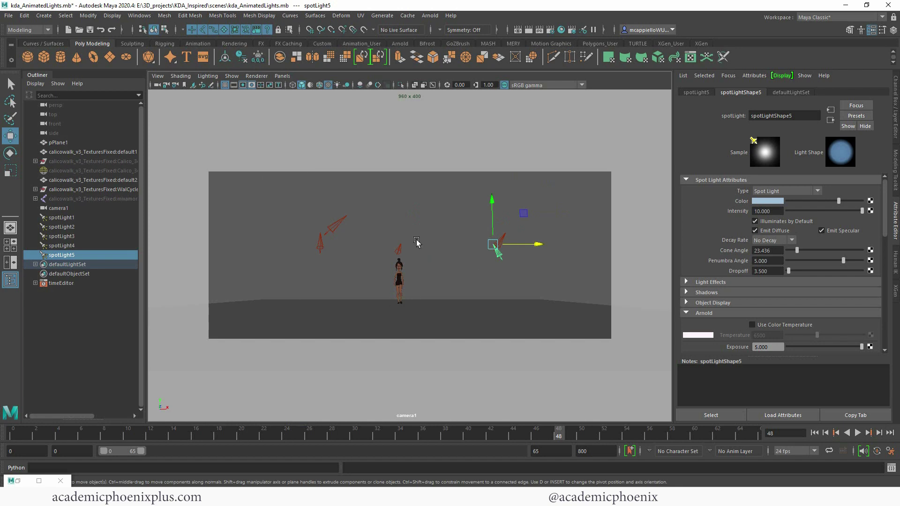
{"action": "left_click", "coordinate": [39, 481]}
{"action": "left_click", "coordinate": [603, 115]}
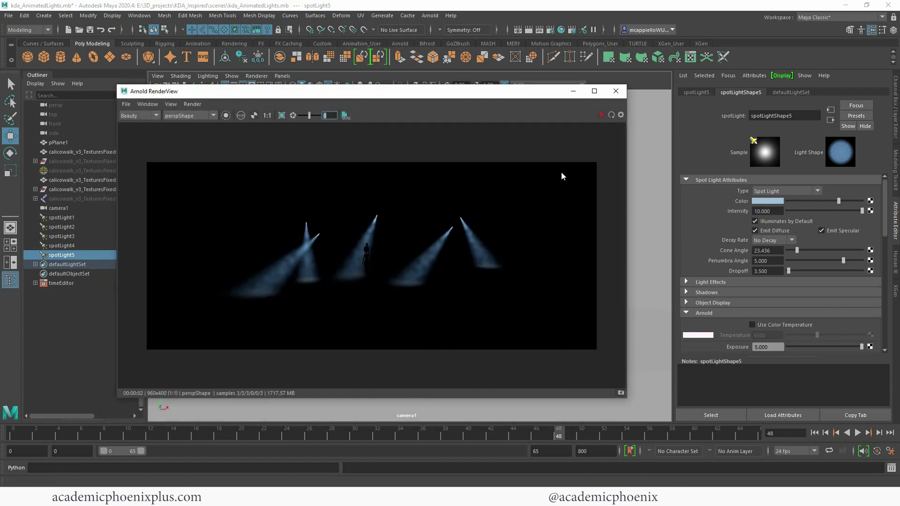
- Break the animation connections on all of camera1's translate, rotate, scale and visibility channels
{"action": "left_click", "coordinate": [59, 208]}
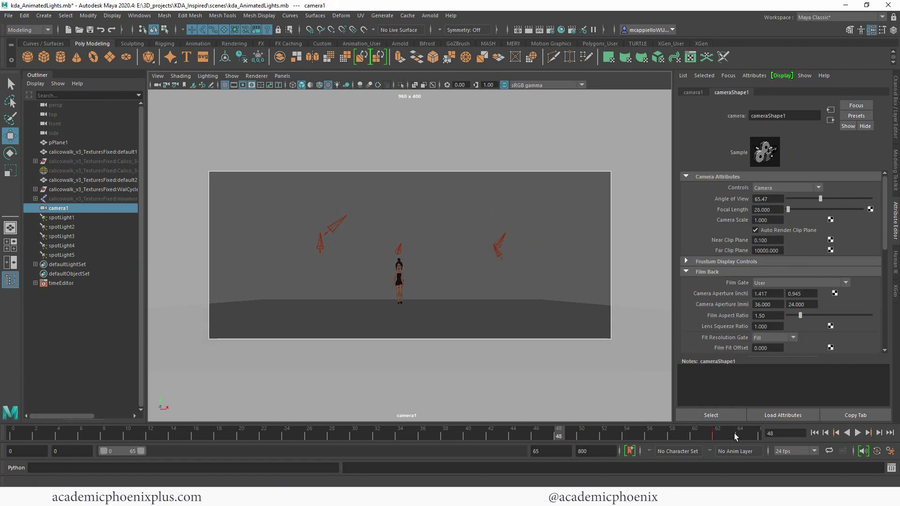
{"action": "key", "text": "alt+v"}
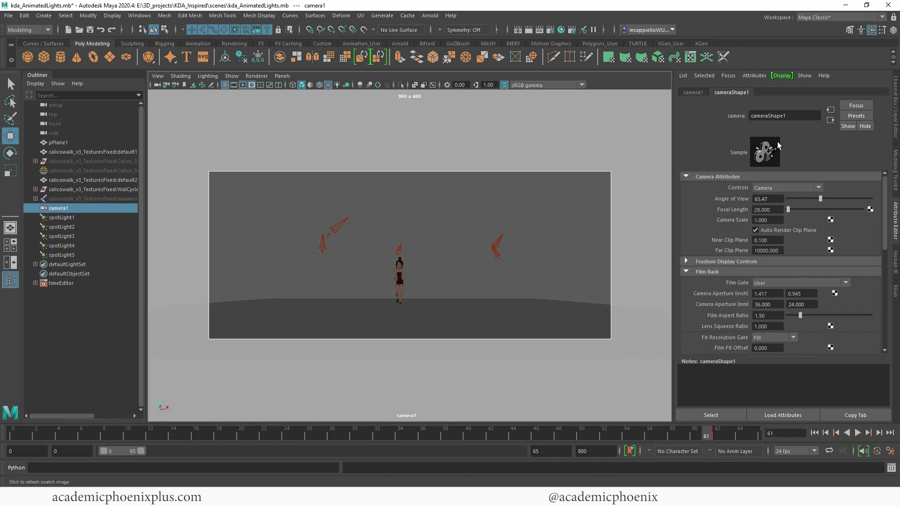
{"action": "left_click", "coordinate": [895, 93]}
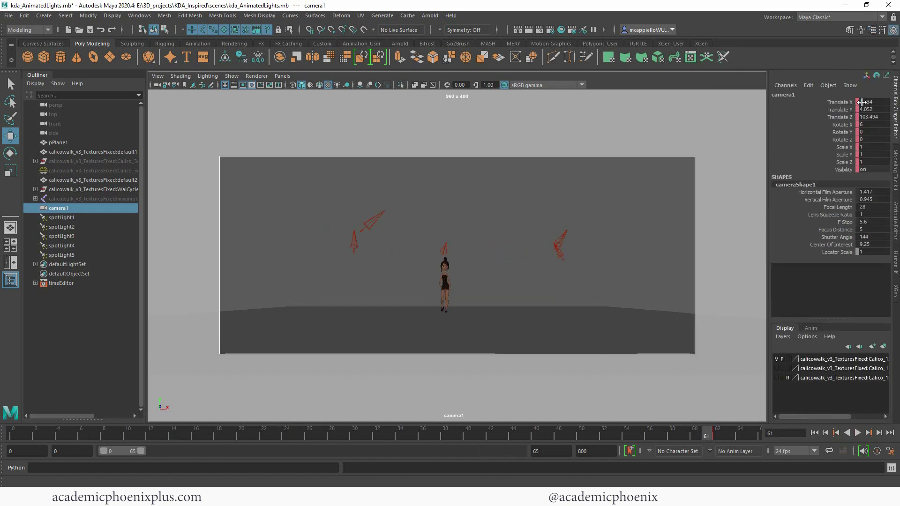
{"action": "left_click_drag", "start_coordinate": [839, 170], "coordinate": [834, 104]}
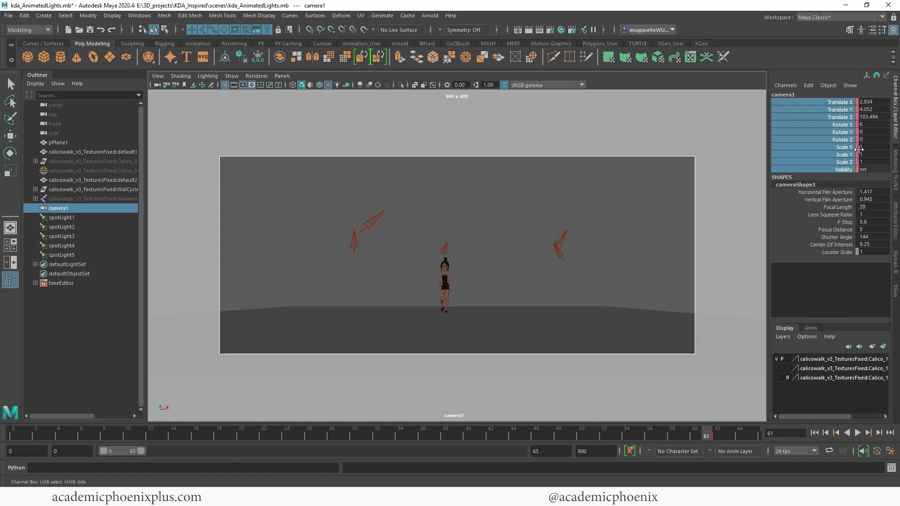
{"action": "right_click", "coordinate": [845, 157]}
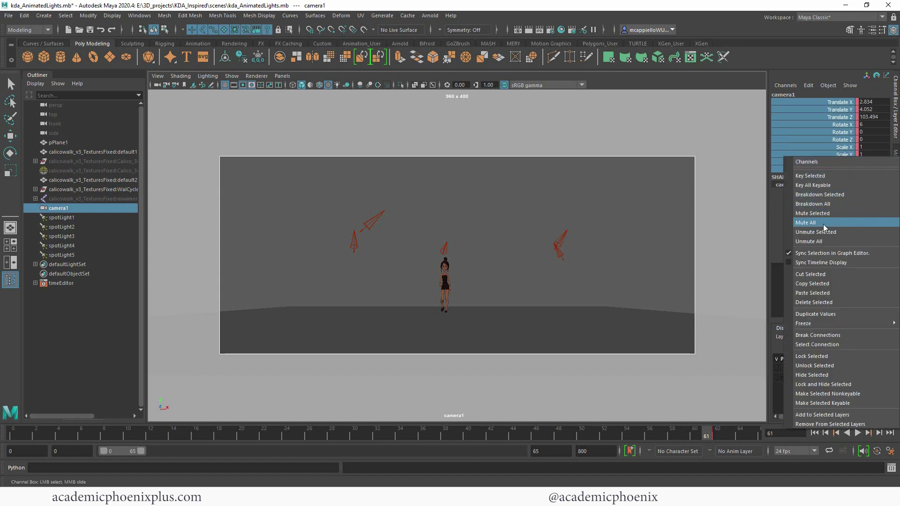
{"action": "left_click", "coordinate": [851, 334]}
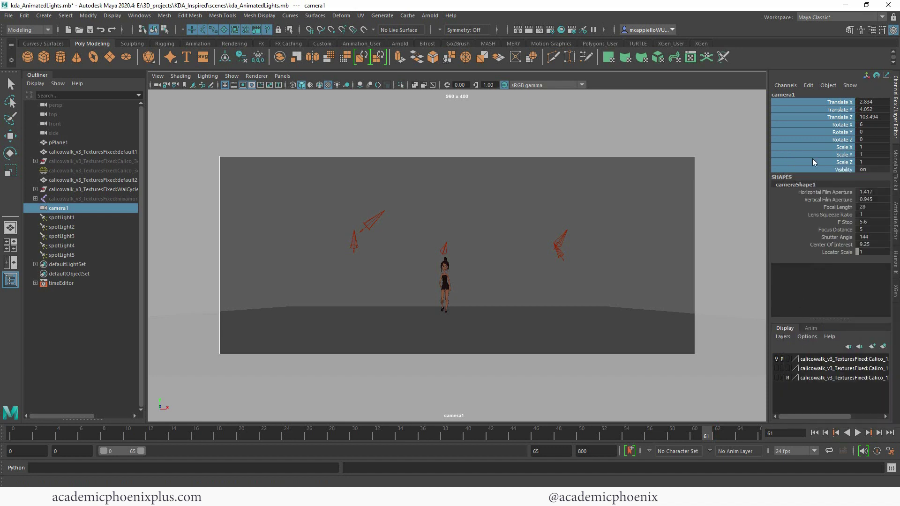
- Move camera1 closer to the character, to a Translate Z of about 75.6, and center her horizontally in the frame
{"action": "right_click_drag", "start_coordinate": [470, 288], "coordinate": [591, 309], "text": "alt"}
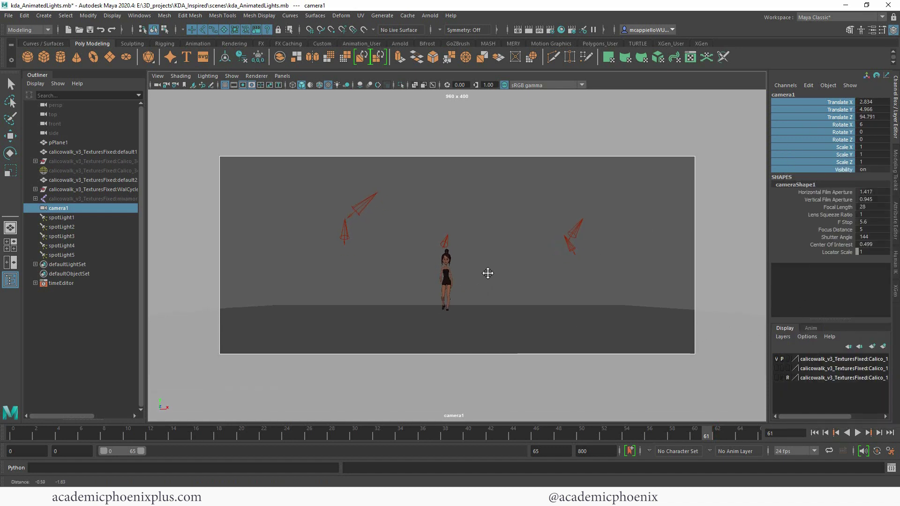
{"action": "scroll", "coordinate": [547, 290], "scroll_direction": "up", "scroll_amount": 5}
{"action": "right_click_drag", "start_coordinate": [547, 291], "coordinate": [498, 286], "text": "alt"}
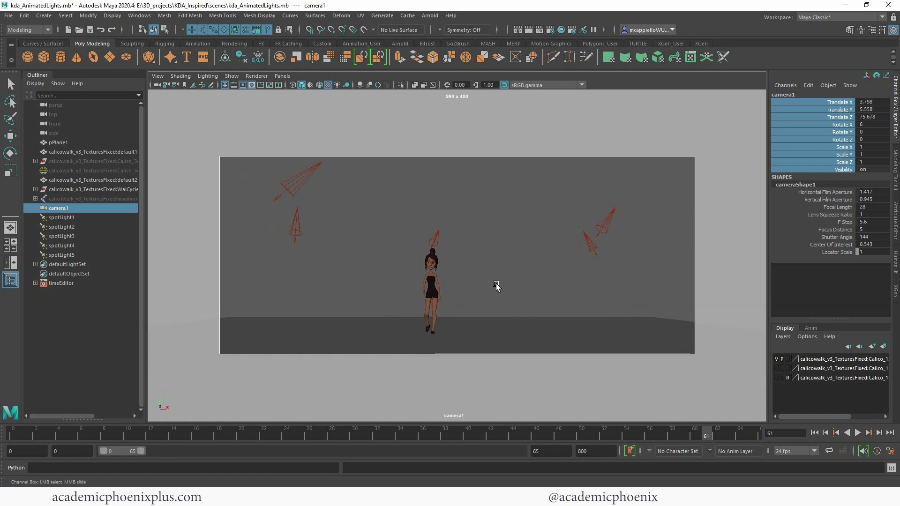
{"action": "middle_click_drag", "start_coordinate": [497, 286], "coordinate": [547, 279], "text": "alt"}
{"action": "middle_click_drag", "start_coordinate": [431, 287], "coordinate": [568, 274], "text": "alt"}
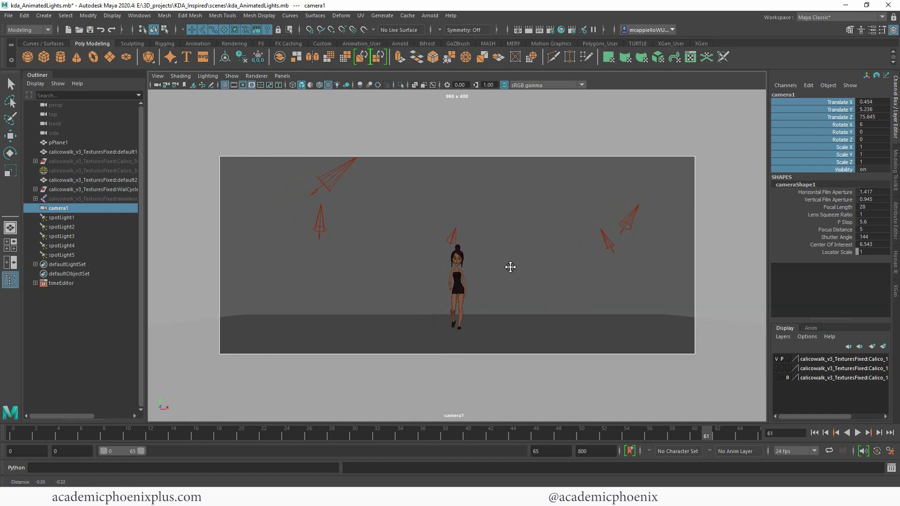
- Frame camera1 on the character's body, then adjust the camera's distance and angle to show her full figure
{"action": "left_click", "coordinate": [457, 286]}
{"action": "key", "text": "f"}
{"action": "right_click_drag", "start_coordinate": [593, 305], "coordinate": [459, 257], "text": "alt"}
{"action": "left_click_drag", "start_coordinate": [537, 243], "coordinate": [538, 243], "text": "alt"}
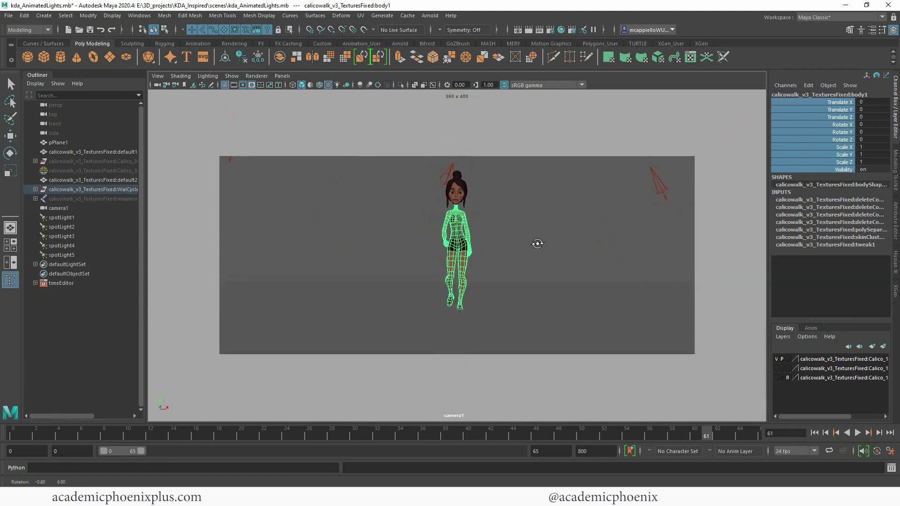
{"action": "right_click_drag", "start_coordinate": [541, 244], "coordinate": [531, 247], "text": "alt"}
{"action": "left_click_drag", "start_coordinate": [534, 237], "coordinate": [532, 247], "text": "alt"}
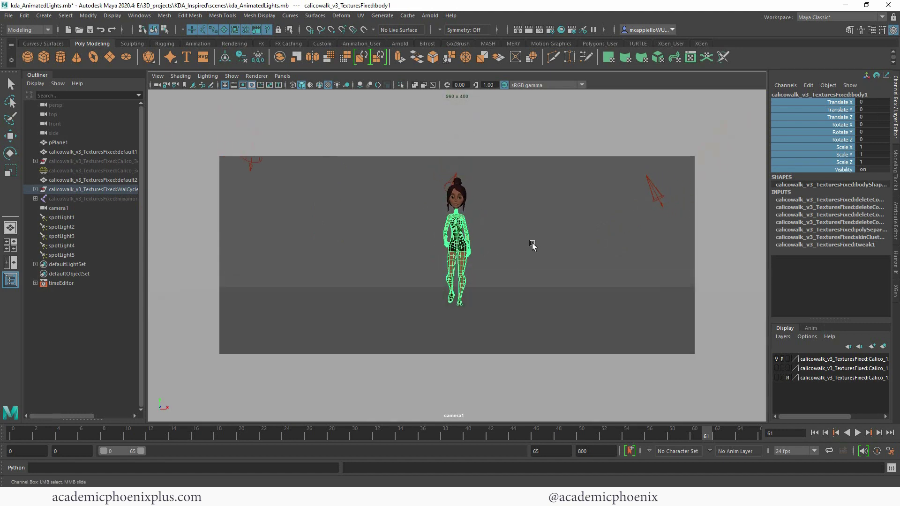
{"action": "middle_click_drag", "start_coordinate": [532, 247], "coordinate": [517, 248], "text": "alt"}
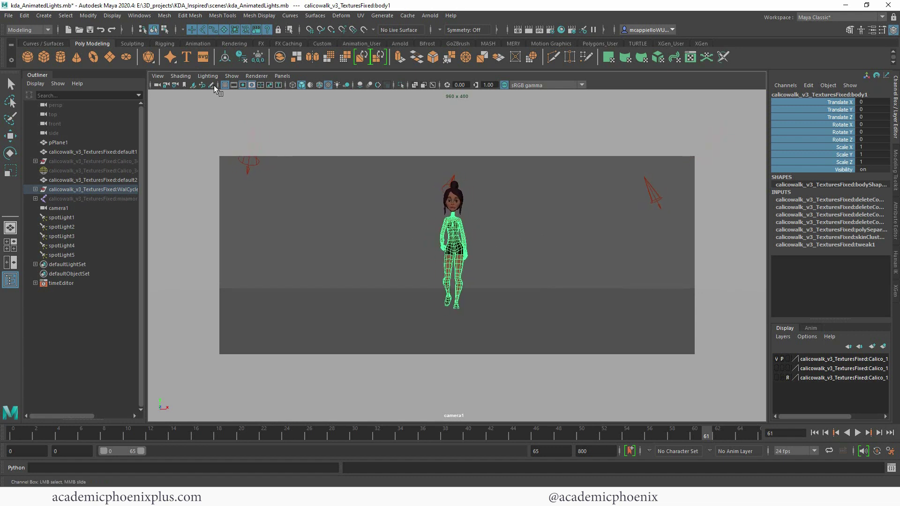
- Turn on camera1's field chart, center the character on its middle axis, and select the camera
{"action": "left_click", "coordinate": [261, 85]}
{"action": "middle_click_drag", "start_coordinate": [553, 237], "coordinate": [560, 255], "text": "alt"}
{"action": "left_click_drag", "start_coordinate": [547, 258], "coordinate": [550, 253], "text": "alt"}
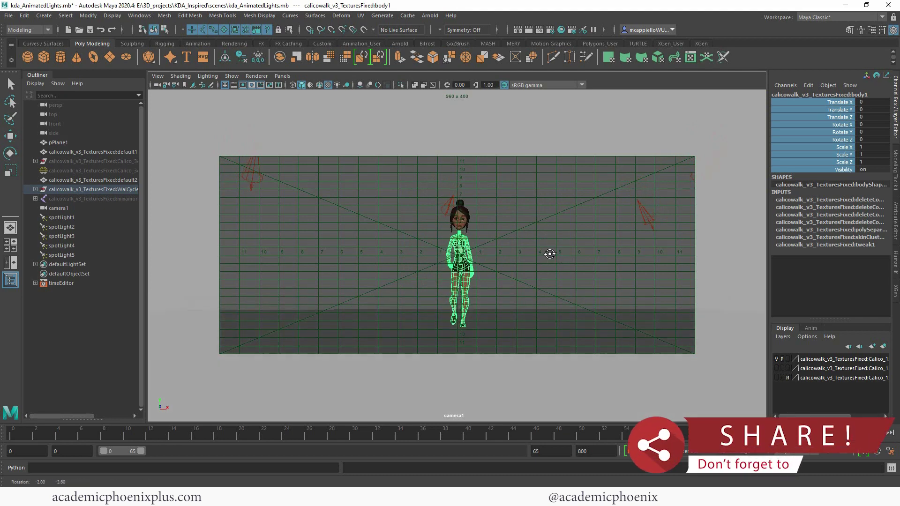
{"action": "middle_click_drag", "start_coordinate": [541, 254], "coordinate": [543, 252], "text": "alt"}
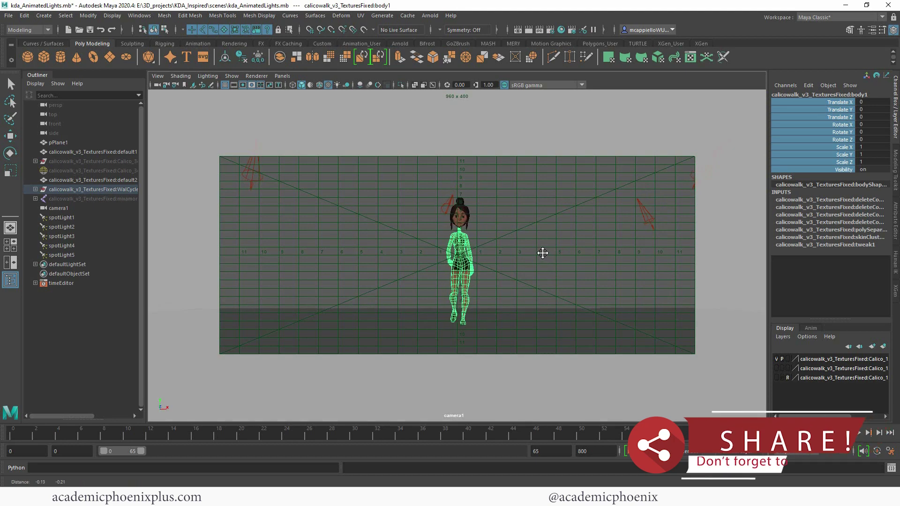
{"action": "right_click_drag", "start_coordinate": [543, 252], "coordinate": [556, 255], "text": "alt"}
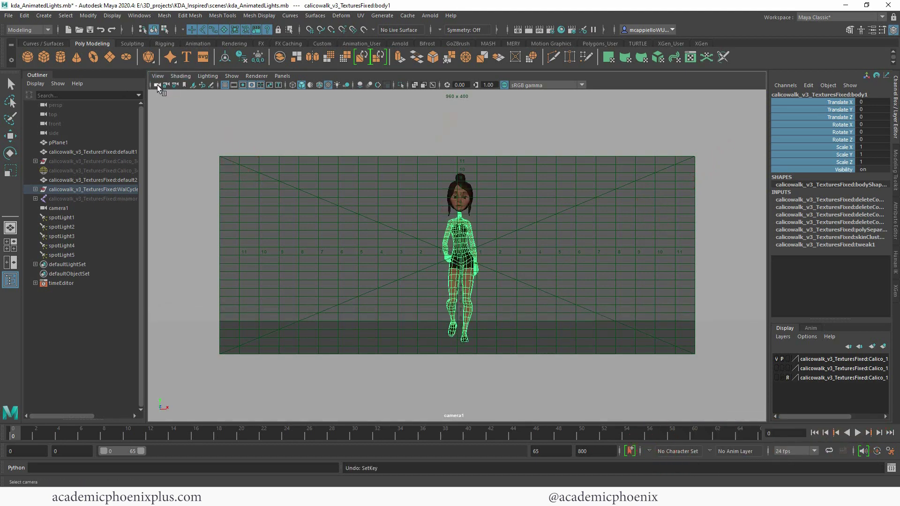
{"action": "left_click", "coordinate": [157, 85]}
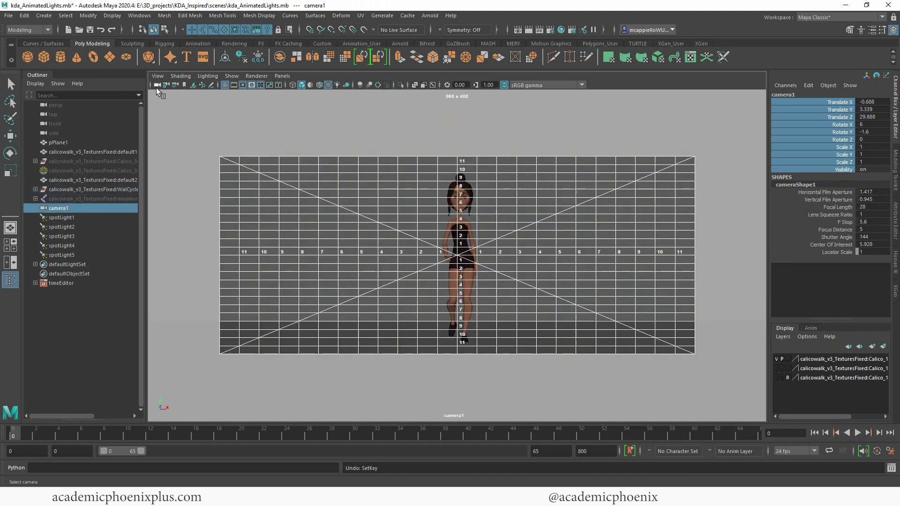
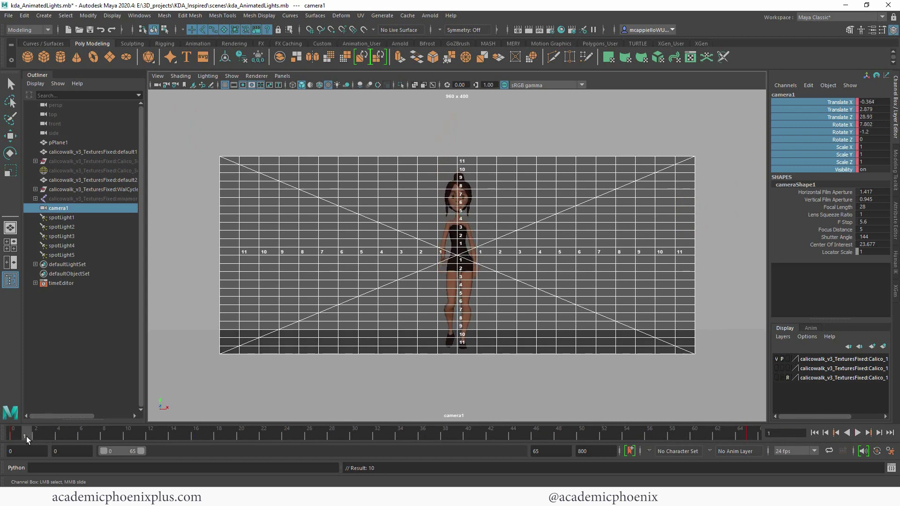
- Give all of camera1's animation keys linear tangents in the Graph Editor
{"action": "key", "text": "alt+v"}
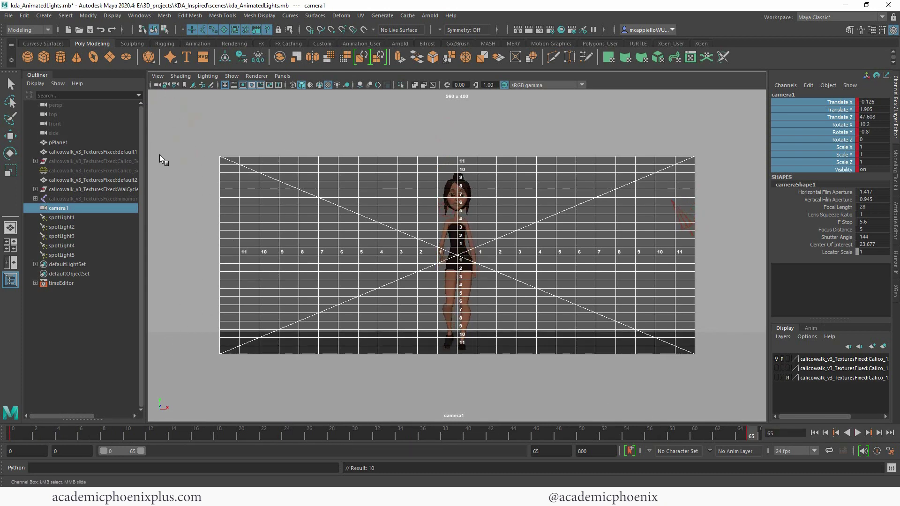
{"action": "left_click", "coordinate": [208, 16]}
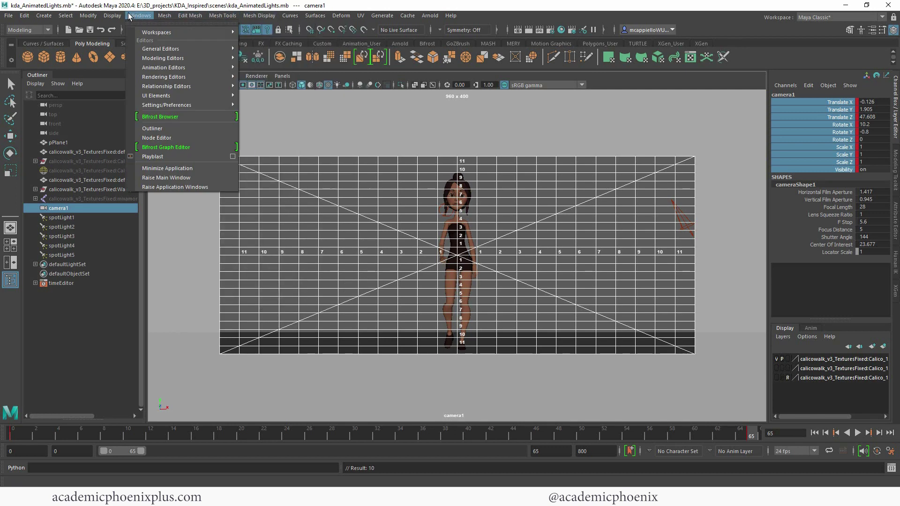
{"action": "mouse_move", "coordinate": [140, 16]}
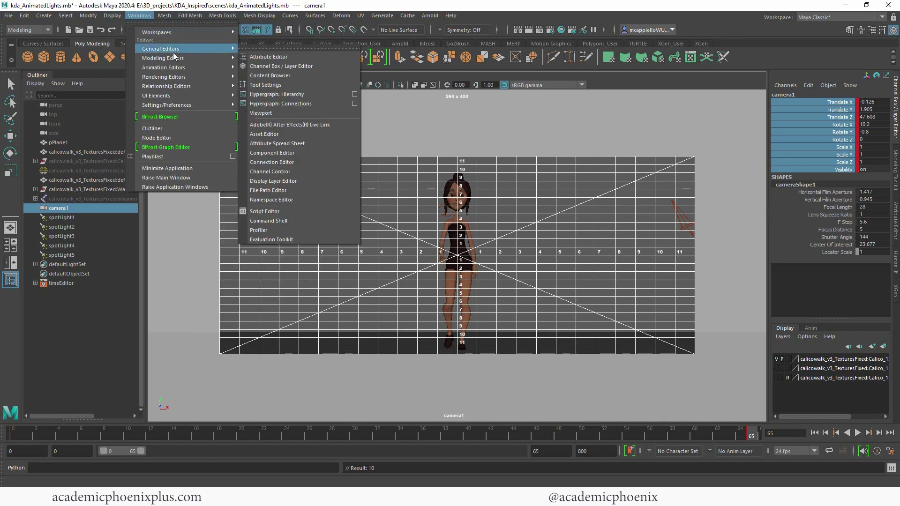
{"action": "mouse_move", "coordinate": [176, 67]}
{"action": "left_click", "coordinate": [270, 75]}
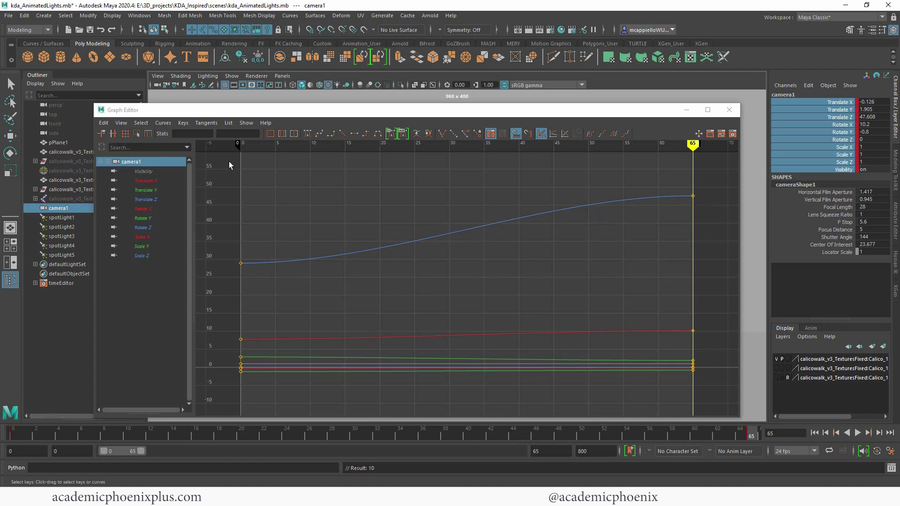
{"action": "left_click_drag", "start_coordinate": [229, 161], "coordinate": [713, 381]}
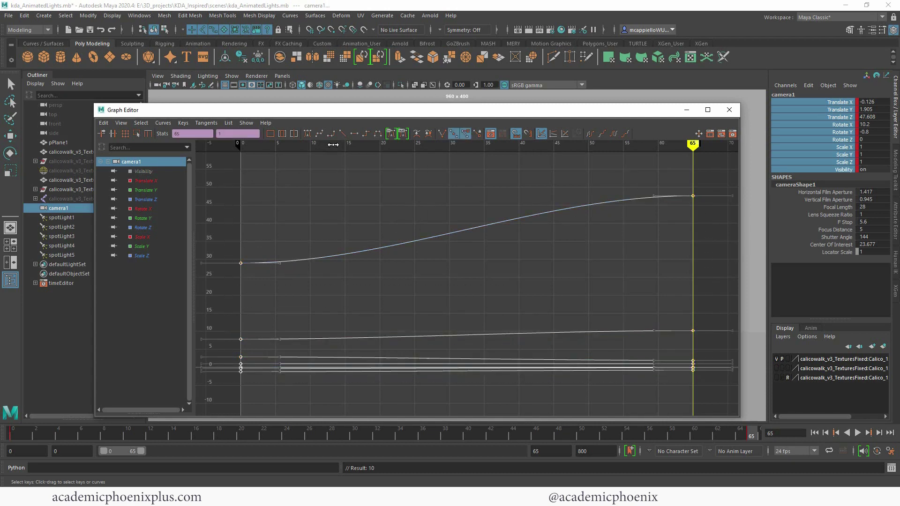
{"action": "left_click", "coordinate": [343, 134]}
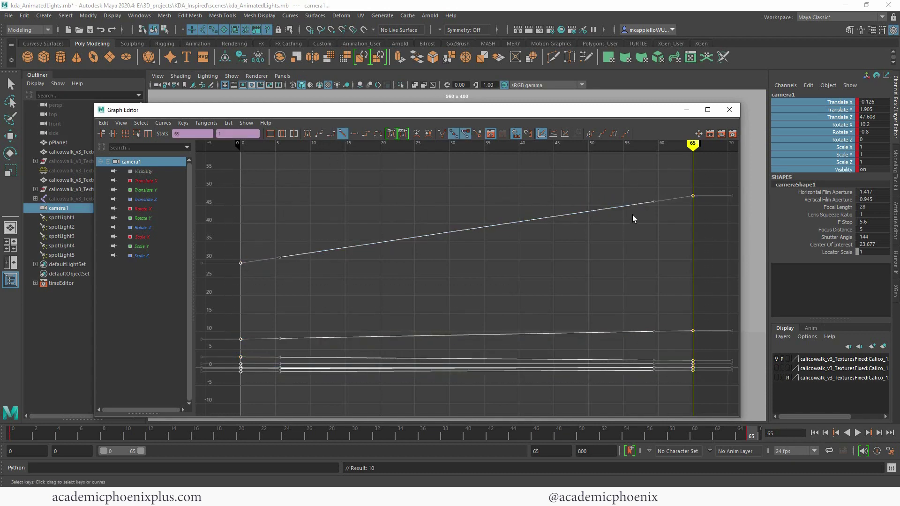
{"action": "left_click", "coordinate": [730, 110]}
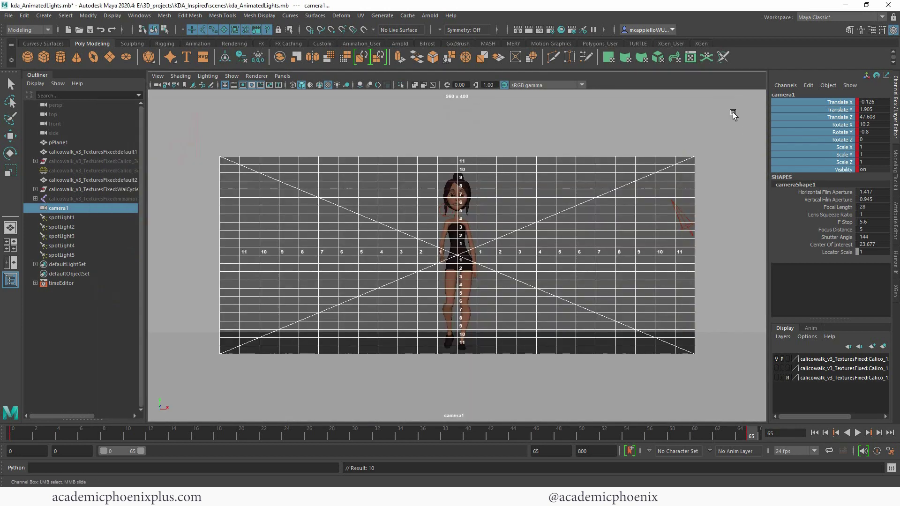
- Turn off camera1's field chart, play back the camera move, and return to frame 0
{"action": "left_click", "coordinate": [260, 84]}
{"action": "left_click", "coordinate": [17, 435]}
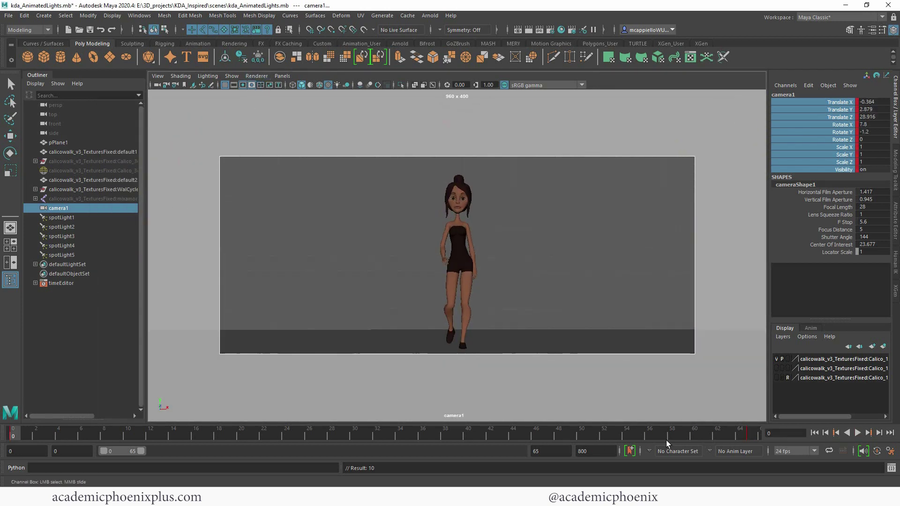
{"action": "left_click", "coordinate": [858, 432]}
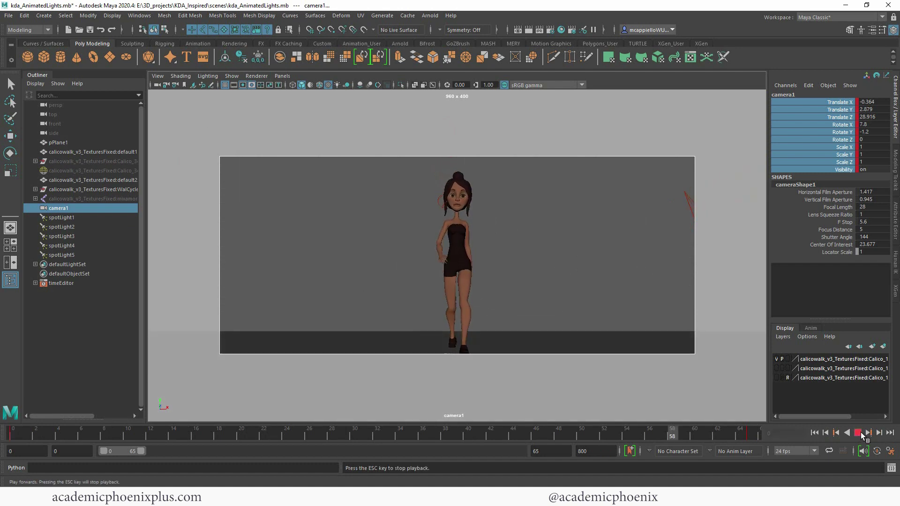
{"action": "left_click", "coordinate": [861, 435]}
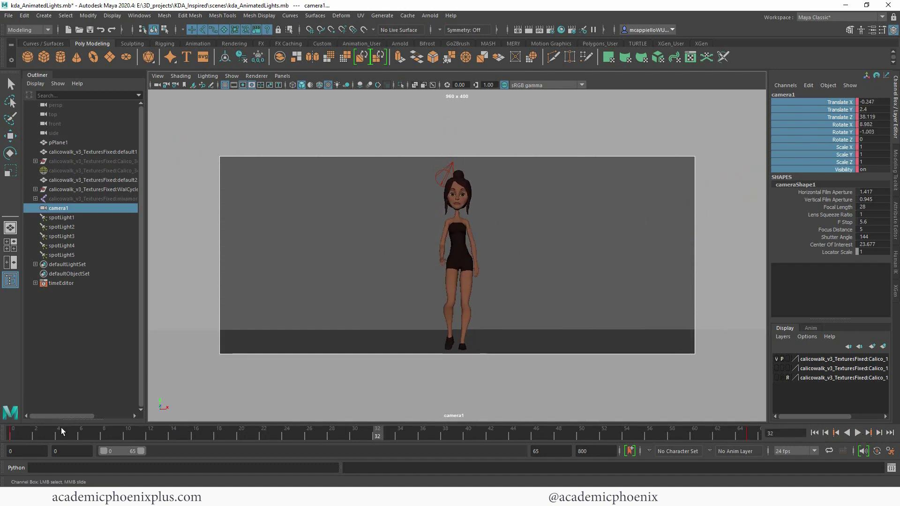
{"action": "left_click_drag", "start_coordinate": [49, 432], "coordinate": [18, 437]}
{"action": "left_click", "coordinate": [18, 433]}
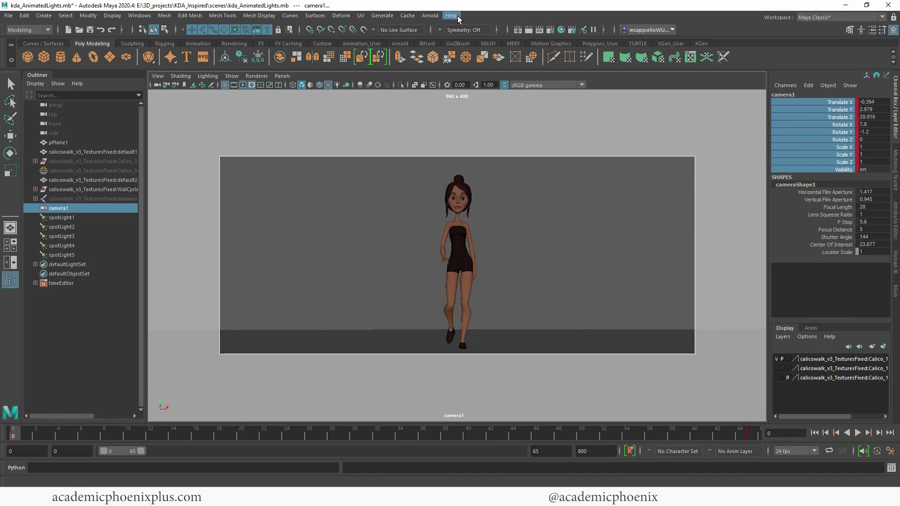
- Render frame 0 through cameraShape1 in the Arnold RenderView, then stop the render
{"action": "left_click", "coordinate": [430, 15]}
{"action": "left_click", "coordinate": [442, 32]}
{"action": "left_click", "coordinate": [203, 117]}
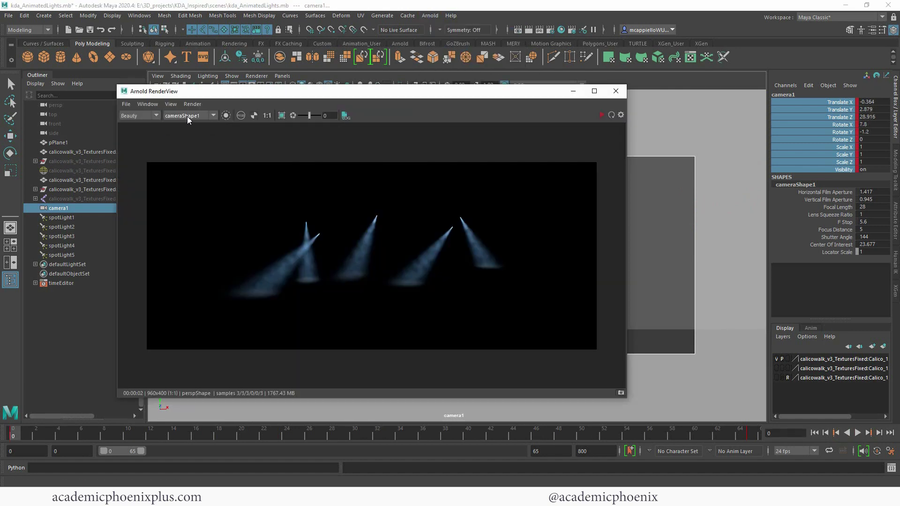
{"action": "left_click", "coordinate": [187, 115]}
{"action": "left_click", "coordinate": [190, 123]}
{"action": "left_click", "coordinate": [191, 116]}
{"action": "left_click", "coordinate": [187, 131]}
{"action": "left_click", "coordinate": [602, 115]}
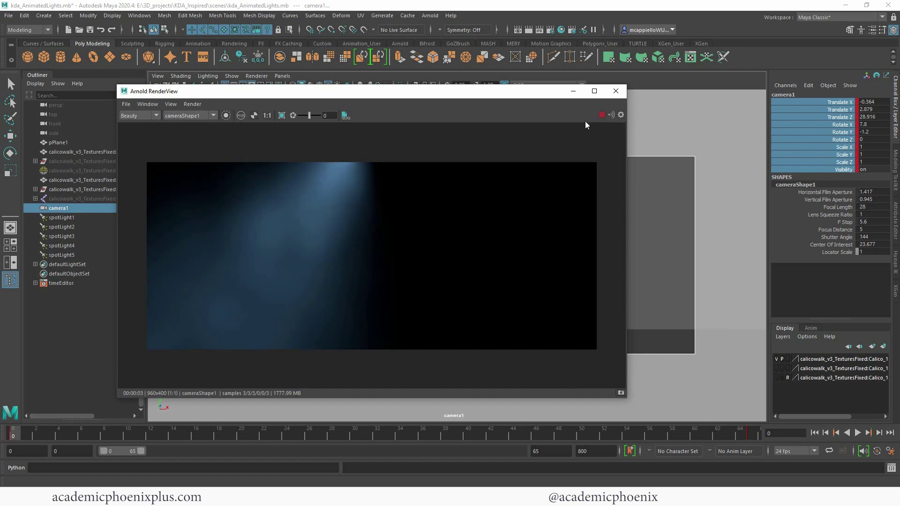
{"action": "left_click", "coordinate": [603, 114]}
- Inspect the render's alpha and luminance channels, then minimize the Arnold RenderView
{"action": "left_click", "coordinate": [254, 116]}
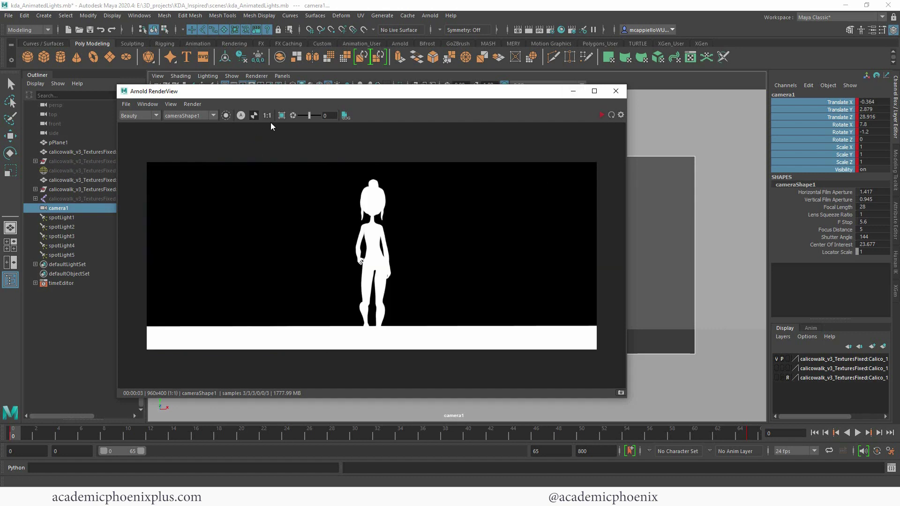
{"action": "left_click", "coordinate": [240, 115]}
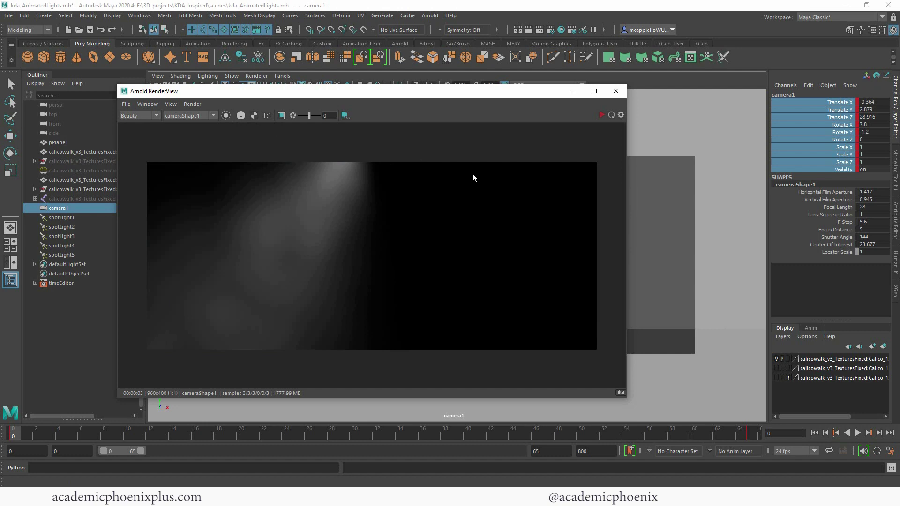
{"action": "left_click", "coordinate": [573, 90]}
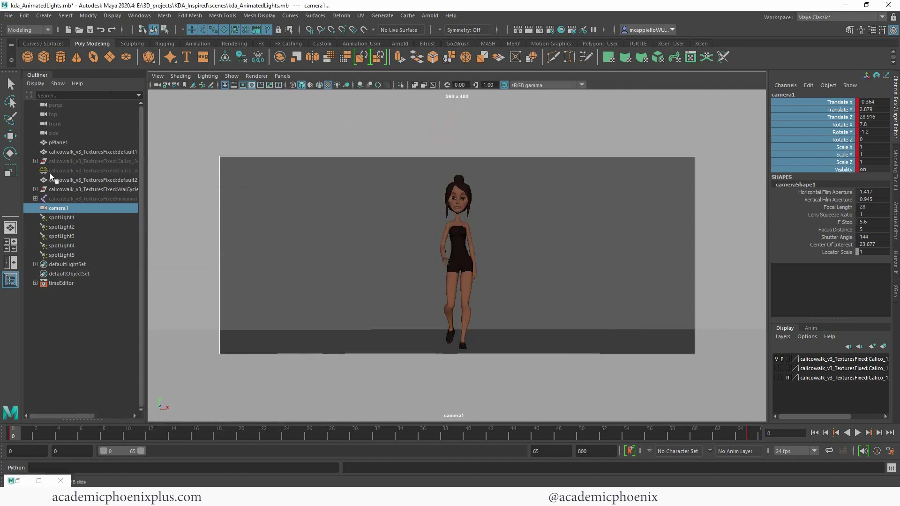
- Delete the imported skydome light from the scene and create a new Arnold SkyDome light
{"action": "left_click", "coordinate": [116, 169]}
{"action": "key", "text": "Delete"}
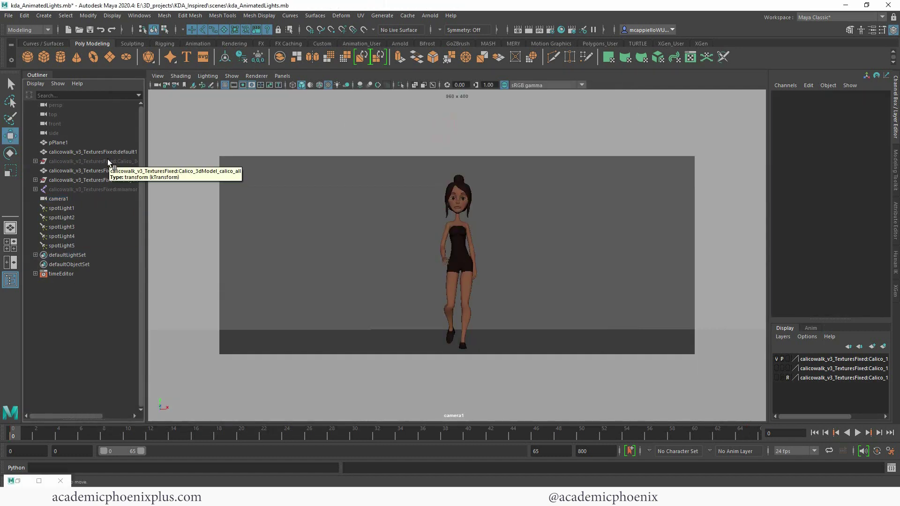
{"action": "left_click", "coordinate": [429, 15]}
{"action": "mouse_move", "coordinate": [445, 61]}
{"action": "left_click", "coordinate": [562, 71]}
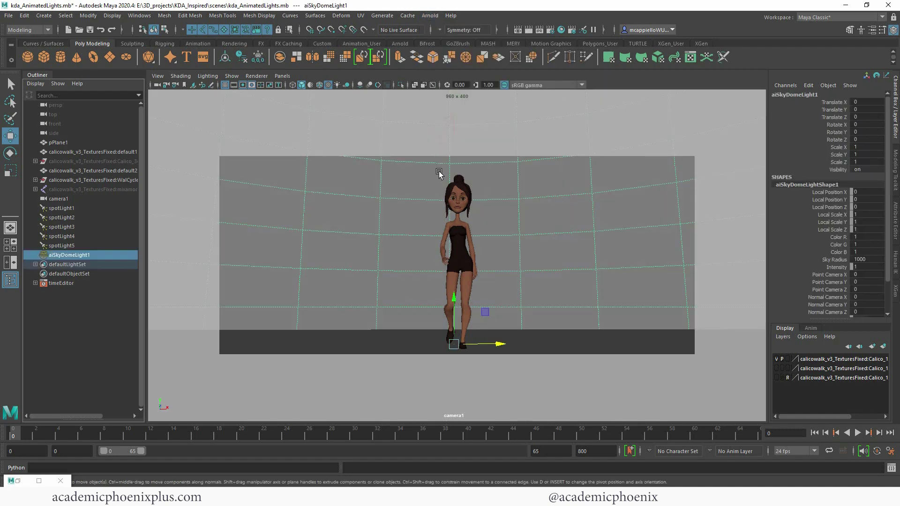
- Restore the RenderView's full-color display, render the scene with the new skydome light, and close the render window
{"action": "left_click", "coordinate": [17, 481]}
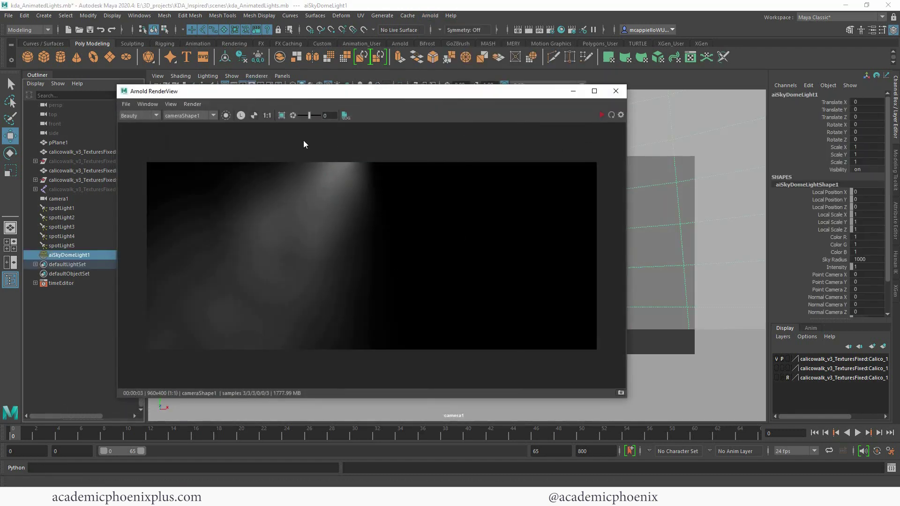
{"action": "left_click", "coordinate": [241, 116]}
{"action": "left_click", "coordinate": [241, 116]}
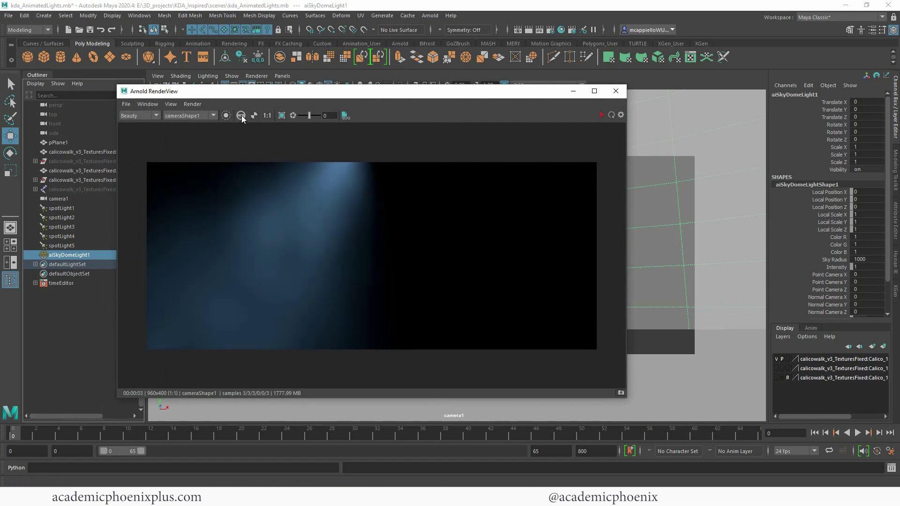
{"action": "left_click", "coordinate": [600, 116]}
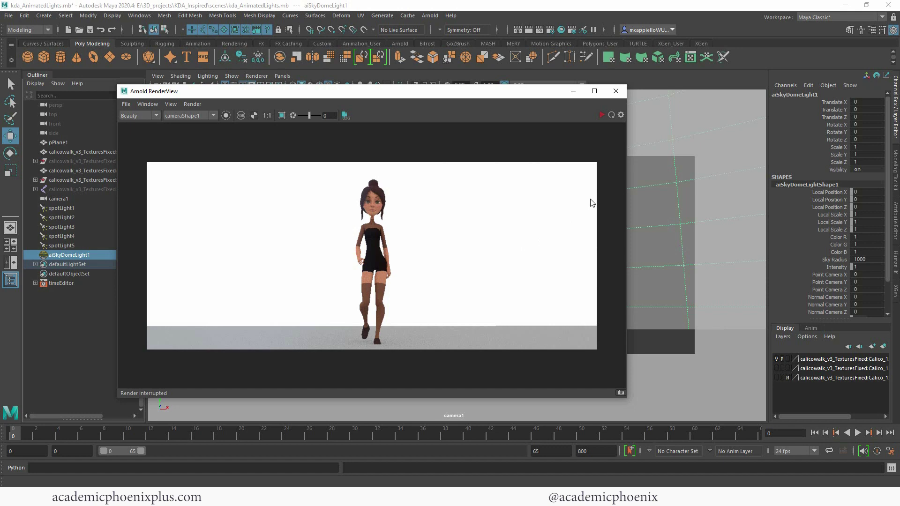
{"action": "left_click", "coordinate": [616, 92]}
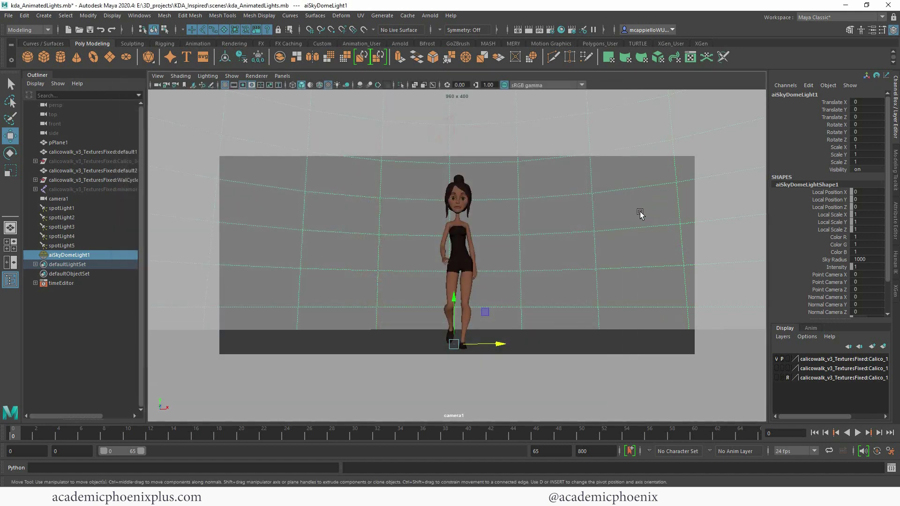
- Set the skydome light's color to a light blue from the color history and its intensity to 0.1
{"action": "key", "text": "ctrl+a"}
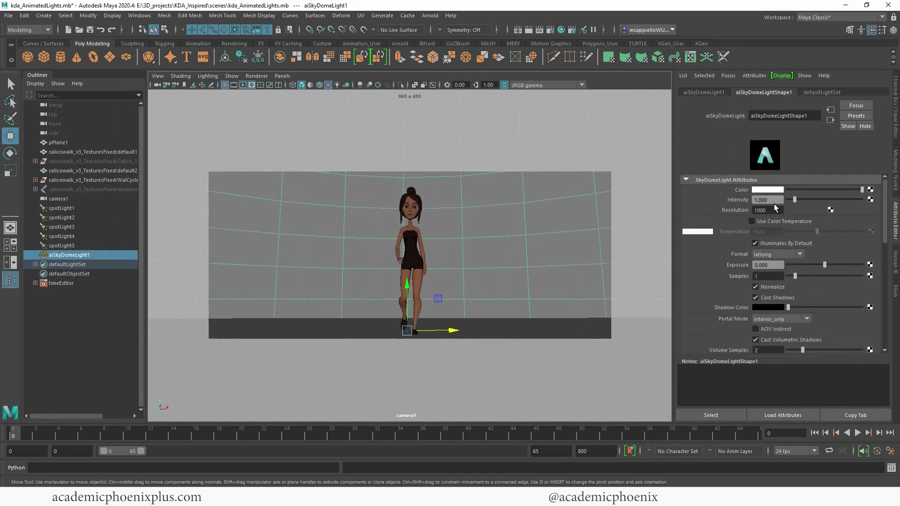
{"action": "left_click_drag", "start_coordinate": [772, 200], "coordinate": [735, 199]}
{"action": "left_click", "coordinate": [771, 189]}
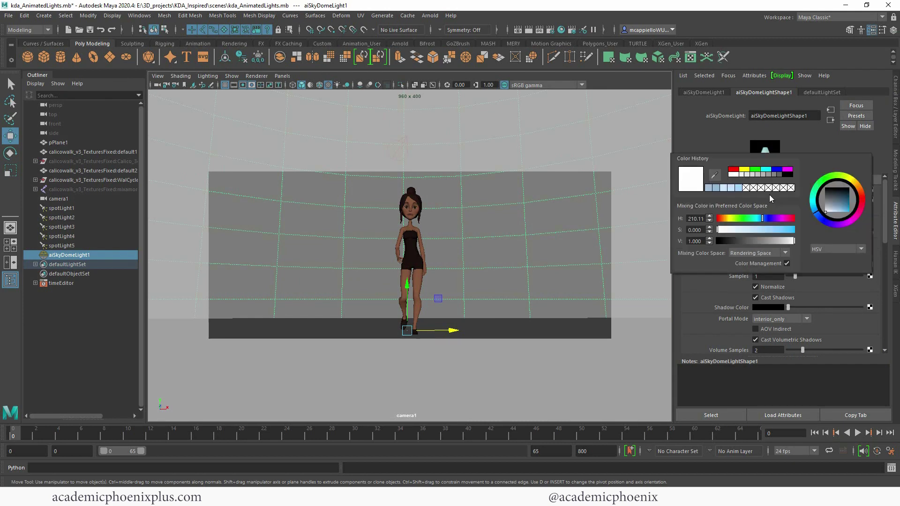
{"action": "left_click", "coordinate": [722, 189]}
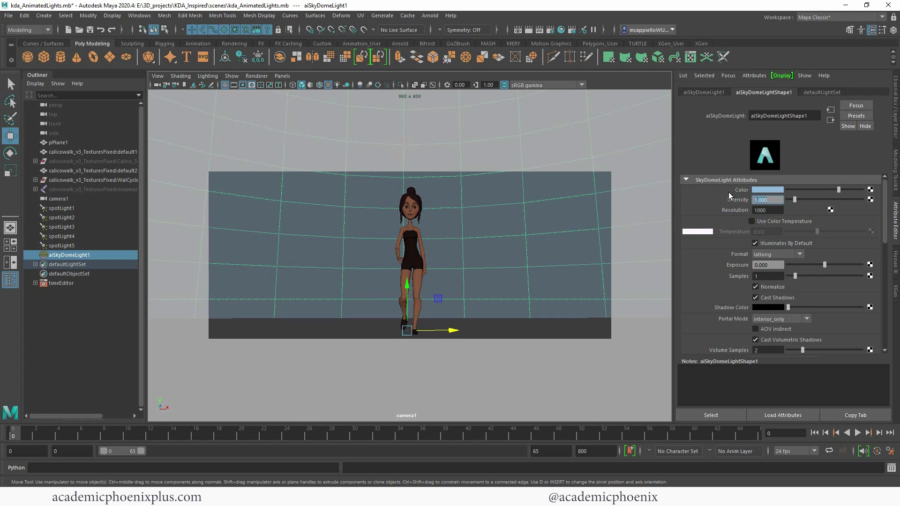
{"action": "type", "text": ".1"}
{"action": "key", "text": "Return"}
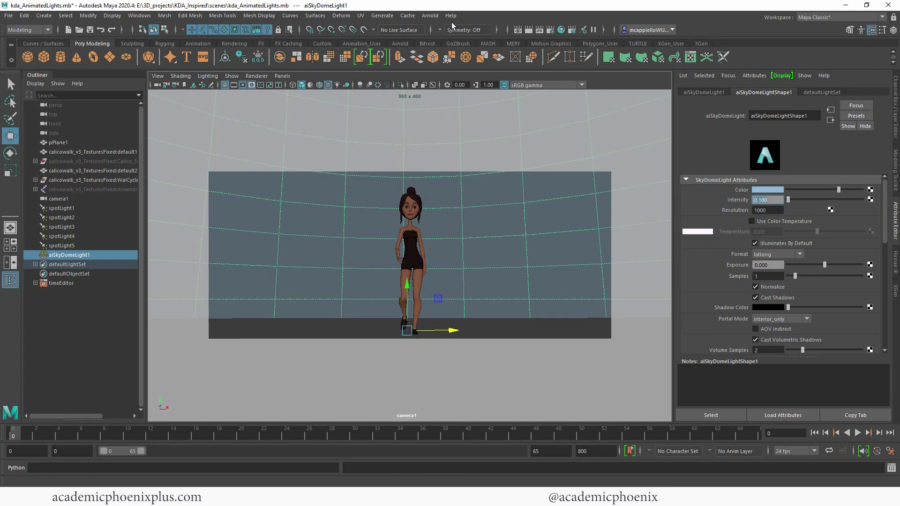
- Render the scene with the Arnold RenderView, lower the skydome light's intensity to 0.02, and update the render
{"action": "left_click", "coordinate": [430, 15]}
{"action": "left_click", "coordinate": [435, 32]}
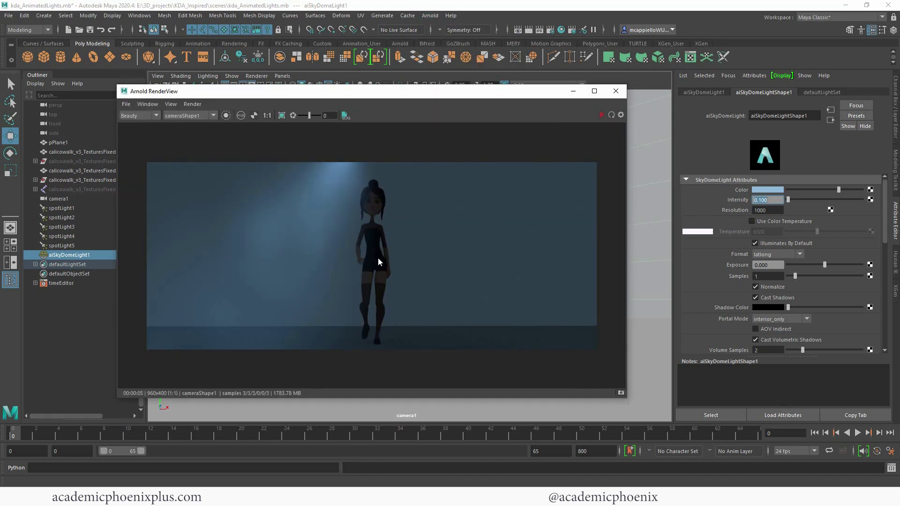
{"action": "left_click_drag", "start_coordinate": [780, 200], "coordinate": [745, 200]}
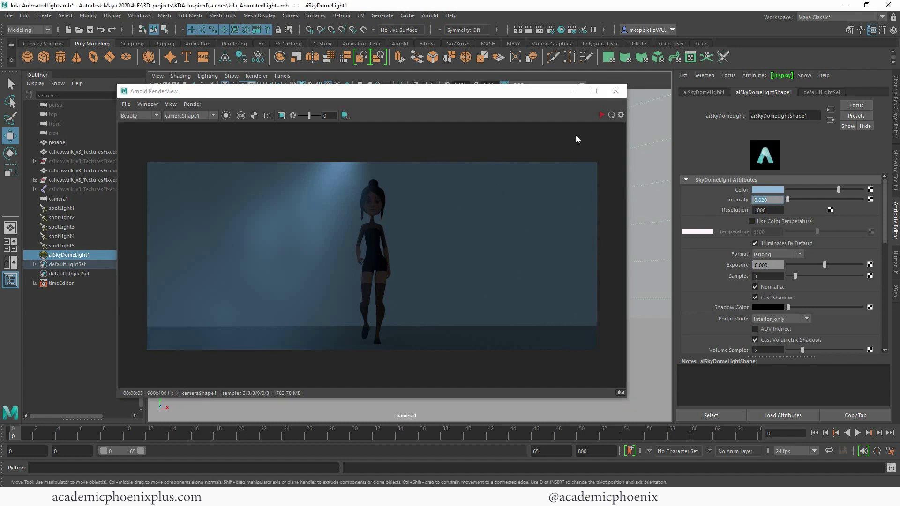
{"action": "left_click", "coordinate": [611, 114]}
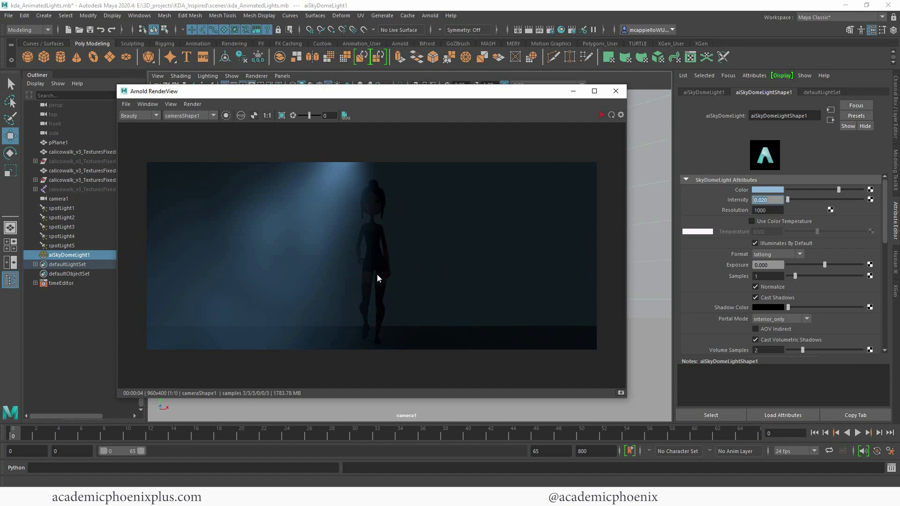
- Render frame 65 through camera1 to check the lighting, then minimize the render window
{"action": "left_click", "coordinate": [753, 432]}
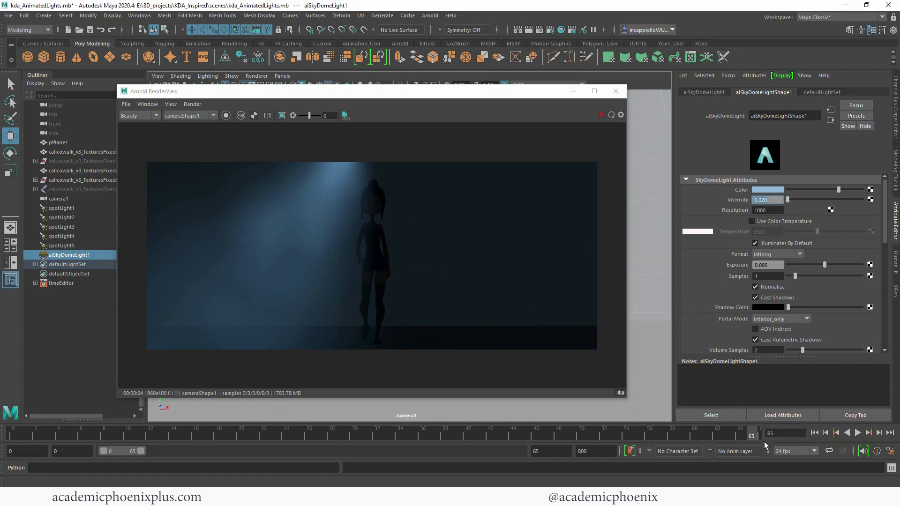
{"action": "left_click", "coordinate": [602, 115]}
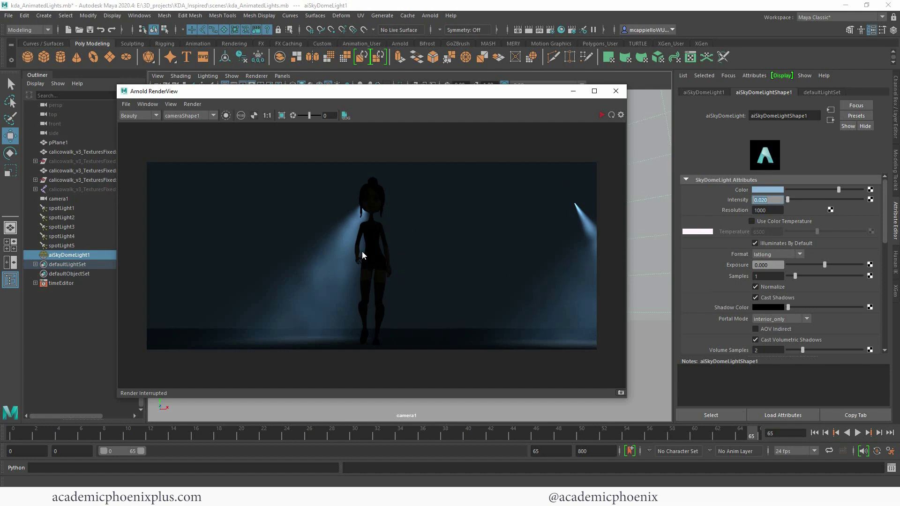
{"action": "left_click", "coordinate": [573, 91]}
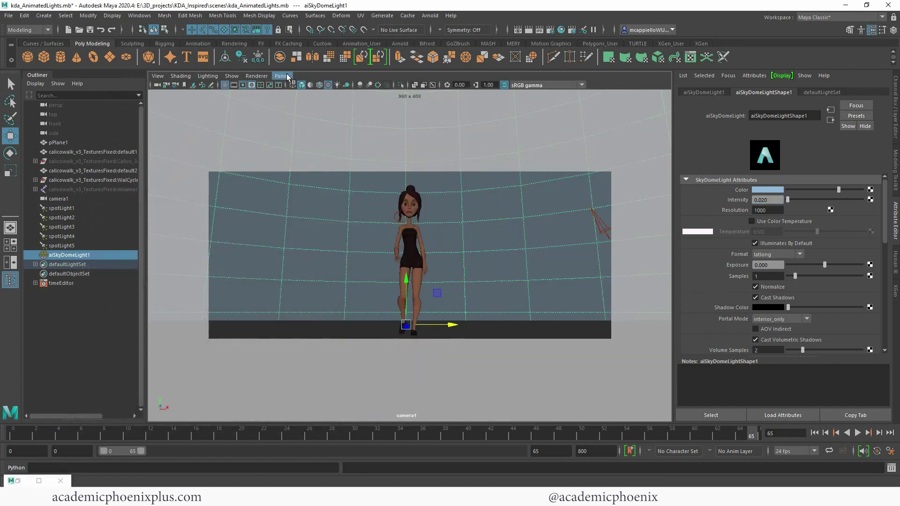
- Switch the viewport to the perspective view, try selecting spotLight5 and spotLight1, and undo the last two actions
{"action": "left_click", "coordinate": [283, 76]}
{"action": "mouse_move", "coordinate": [300, 87]}
{"action": "left_click", "coordinate": [396, 87]}
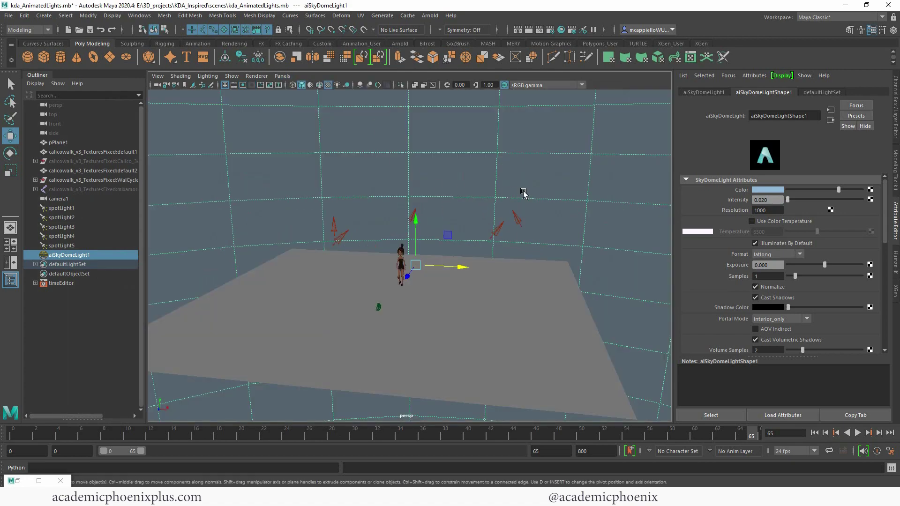
{"action": "left_click_drag", "start_coordinate": [523, 193], "coordinate": [425, 230], "text": "alt"}
{"action": "left_click", "coordinate": [59, 245]}
{"action": "left_click", "coordinate": [65, 209], "text": "shift"}
{"action": "key", "text": "ctrl+z"}
{"action": "key", "text": "ctrl+z"}
- Select spotLight4 and set up a two-pane layout showing camera1 beside the perspective view
{"action": "left_click_drag", "start_coordinate": [425, 281], "coordinate": [508, 280], "text": "alt"}
{"action": "left_click", "coordinate": [373, 241]}
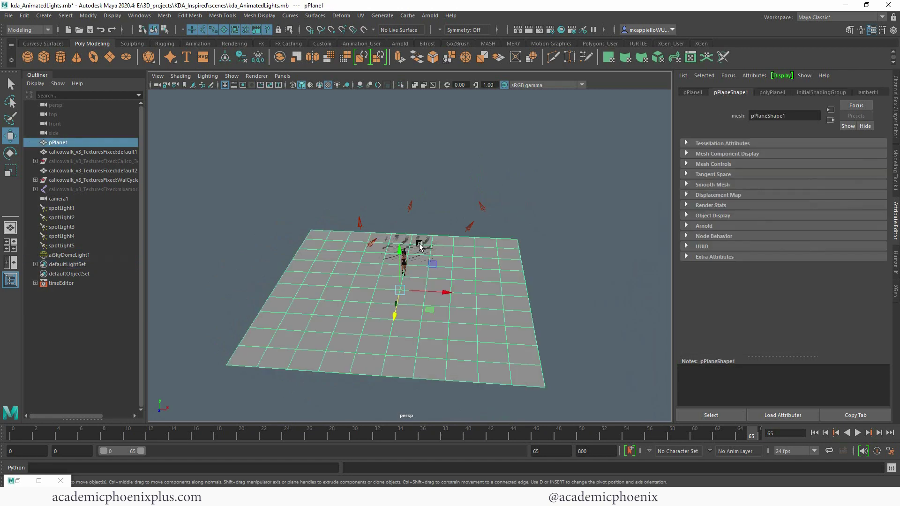
{"action": "mouse_move", "coordinate": [372, 241]}
{"action": "left_mouse_down", "text": "alt"}
{"action": "mouse_move", "coordinate": [385, 252]}
{"action": "mouse_move", "coordinate": [379, 241]}
{"action": "left_mouse_up", "text": "alt"}
{"action": "left_click", "coordinate": [377, 240]}
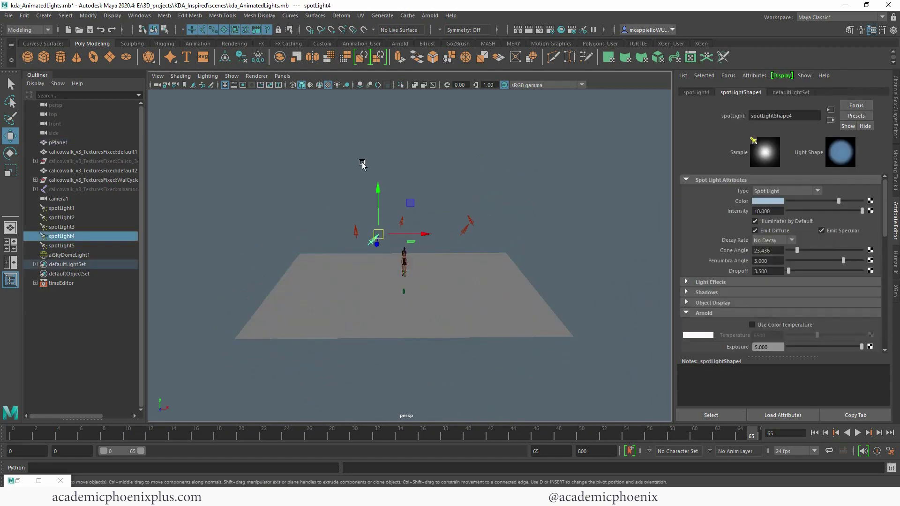
{"action": "left_click", "coordinate": [282, 76]}
{"action": "mouse_move", "coordinate": [289, 95]}
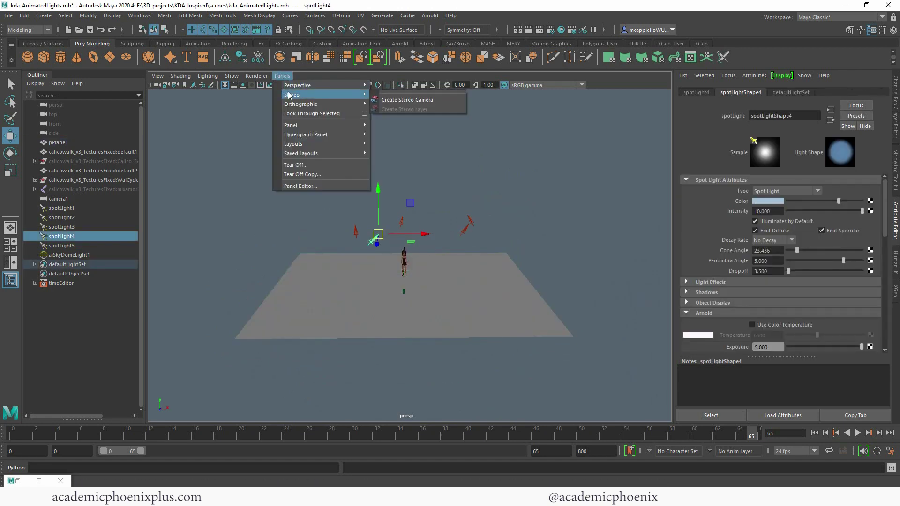
{"action": "mouse_move", "coordinate": [231, 76]}
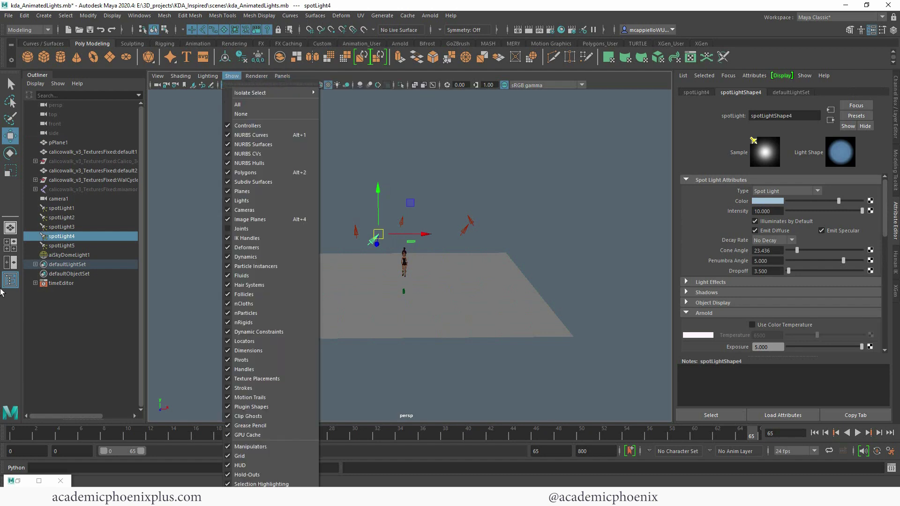
{"action": "left_click", "coordinate": [14, 251]}
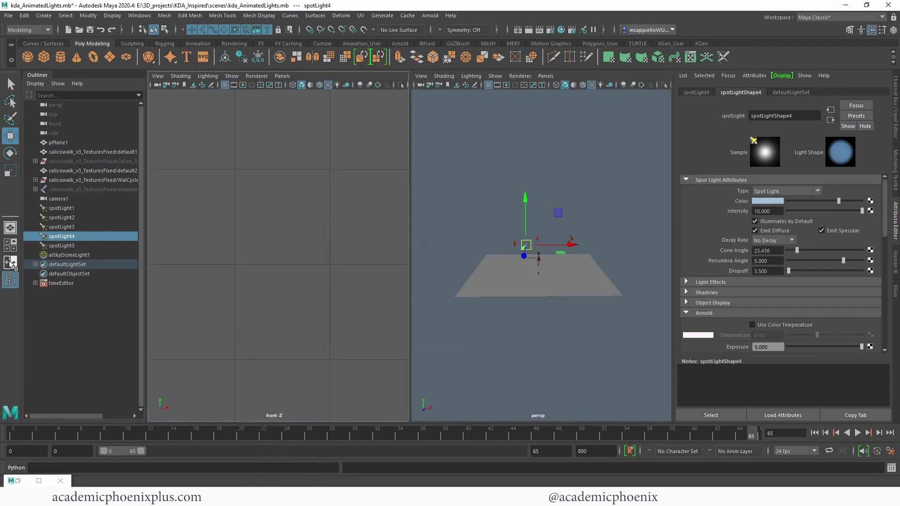
{"action": "left_click", "coordinate": [282, 76]}
{"action": "mouse_move", "coordinate": [318, 85]}
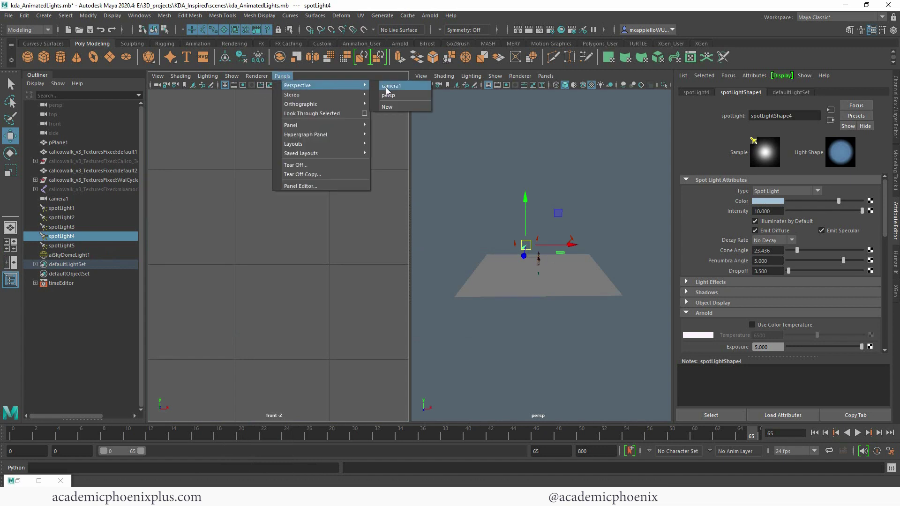
{"action": "left_click", "coordinate": [388, 86]}
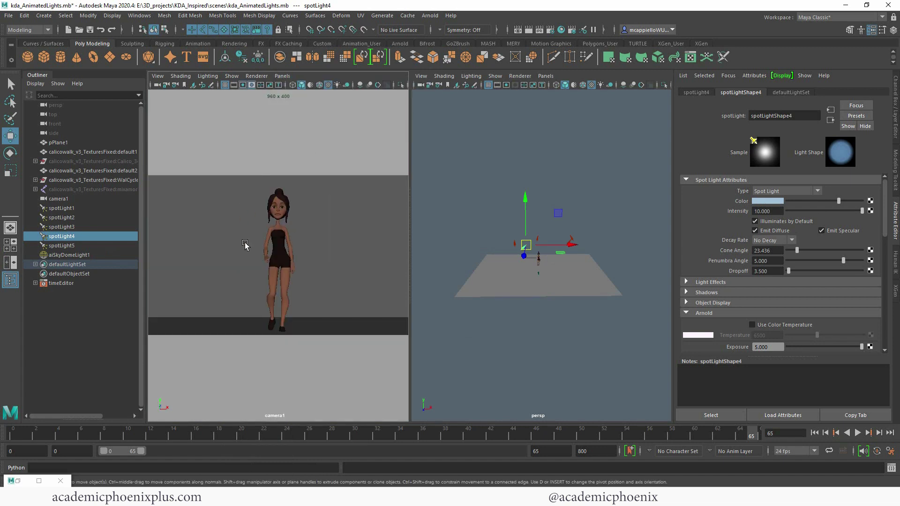
- Move spotLight3 inward along X and display the lights in the camera1 view
{"action": "left_click_drag", "start_coordinate": [513, 253], "coordinate": [599, 262], "text": "alt"}
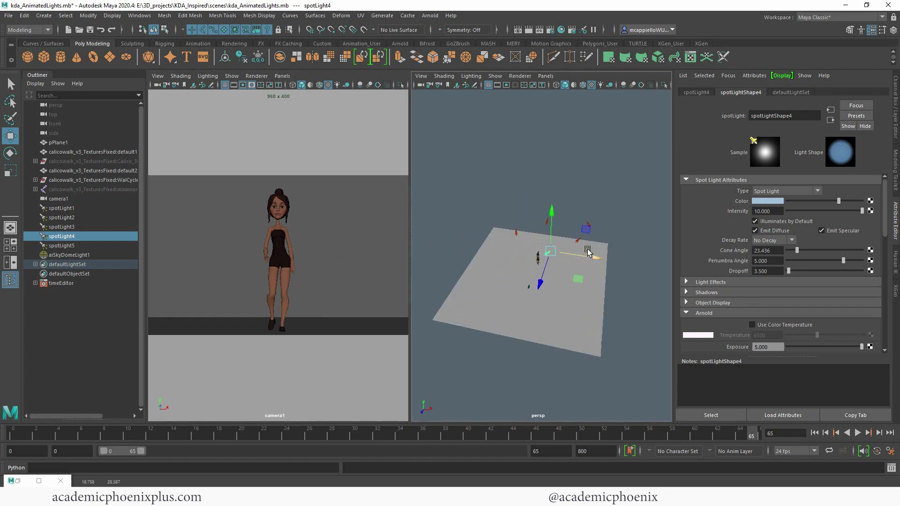
{"action": "left_click", "coordinate": [516, 234]}
{"action": "left_click_drag", "start_coordinate": [563, 237], "coordinate": [574, 239]}
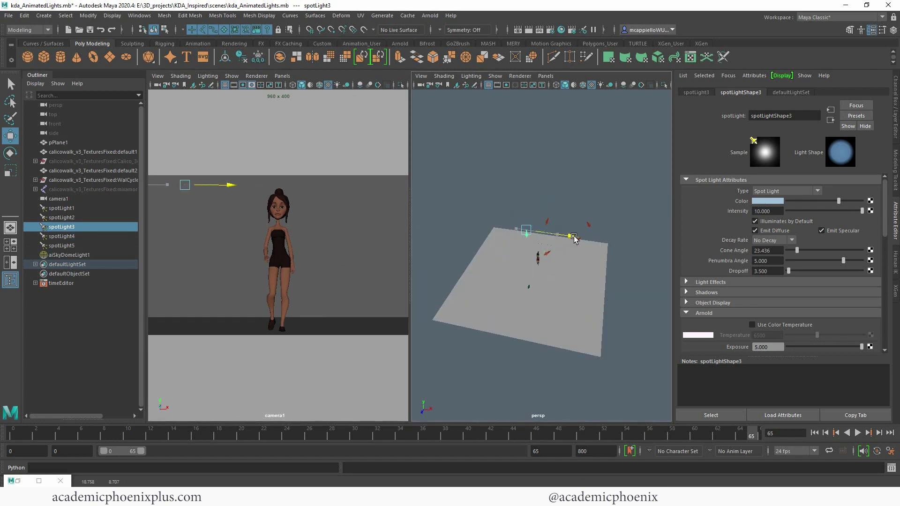
{"action": "left_click", "coordinate": [232, 76]}
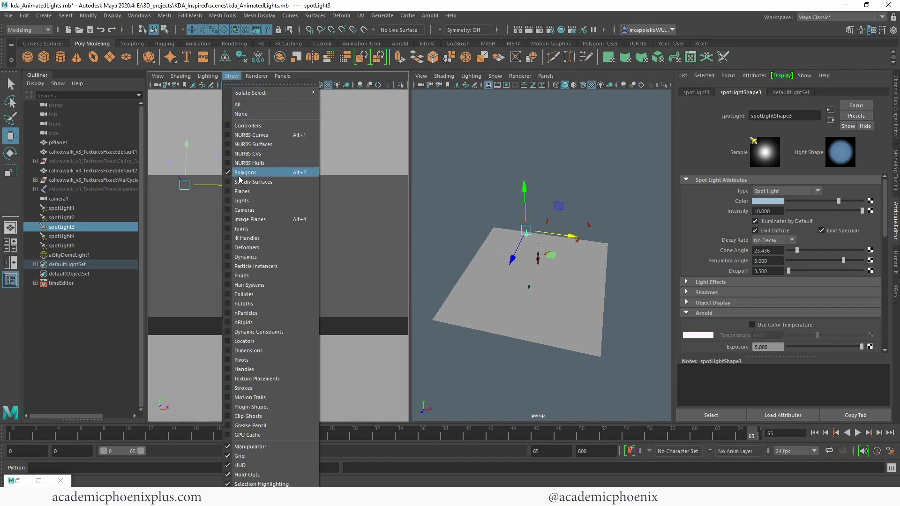
{"action": "left_click", "coordinate": [251, 202]}
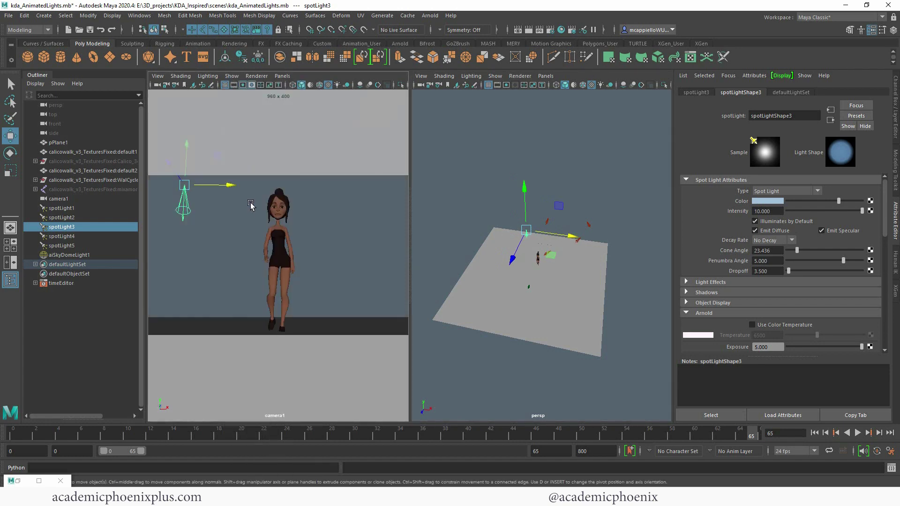
- Move spotLight2 along X to about 17.7, then enlarge the camera1 view and show the Channel Box
{"action": "left_click", "coordinate": [580, 242]}
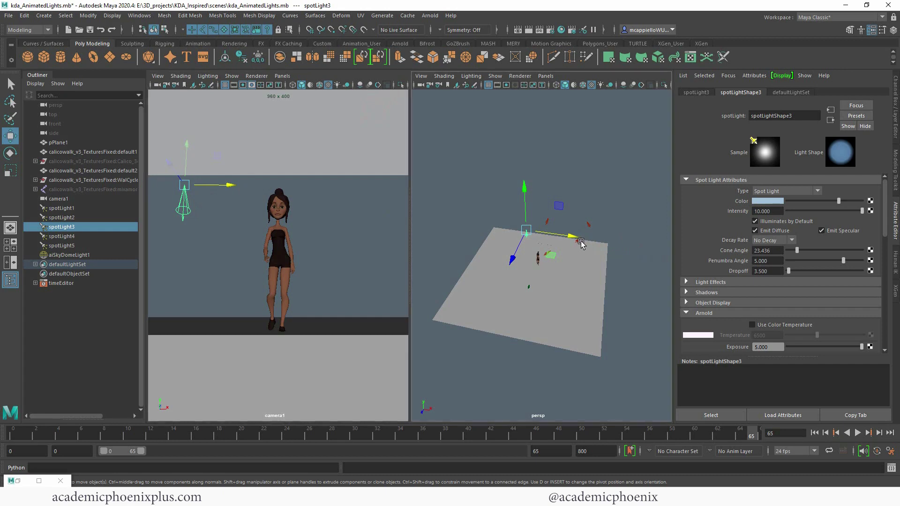
{"action": "left_click", "coordinate": [578, 240]}
{"action": "left_click_drag", "start_coordinate": [614, 243], "coordinate": [600, 241]}
{"action": "left_click_drag", "start_coordinate": [410, 255], "coordinate": [434, 254]}
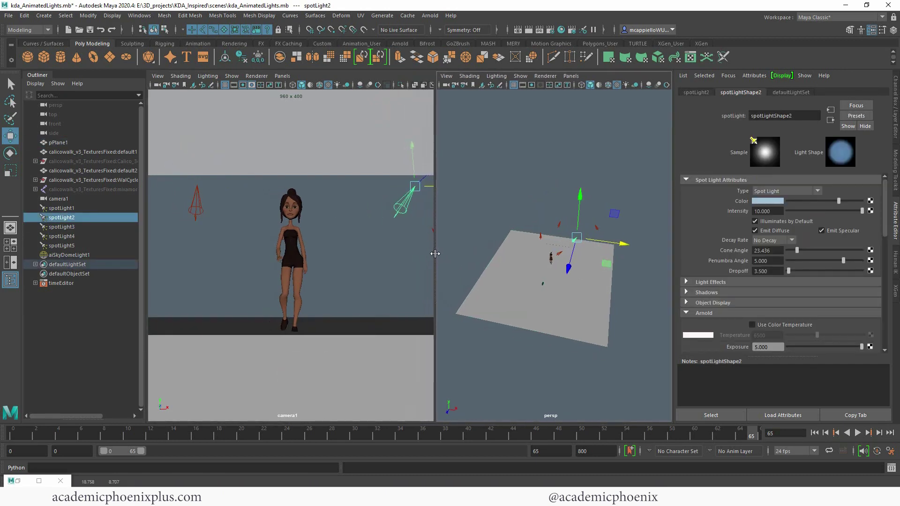
{"action": "key", "text": "ctrl+a"}
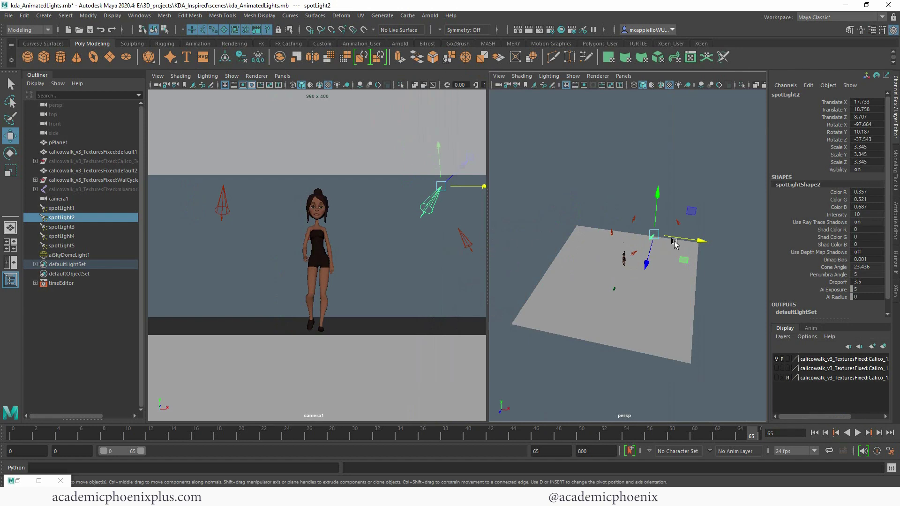
- Move spotLight5 along X to about 22.4 and spotLight1 along X to about -5.7
{"action": "left_click", "coordinate": [682, 223]}
{"action": "left_click", "coordinate": [680, 222]}
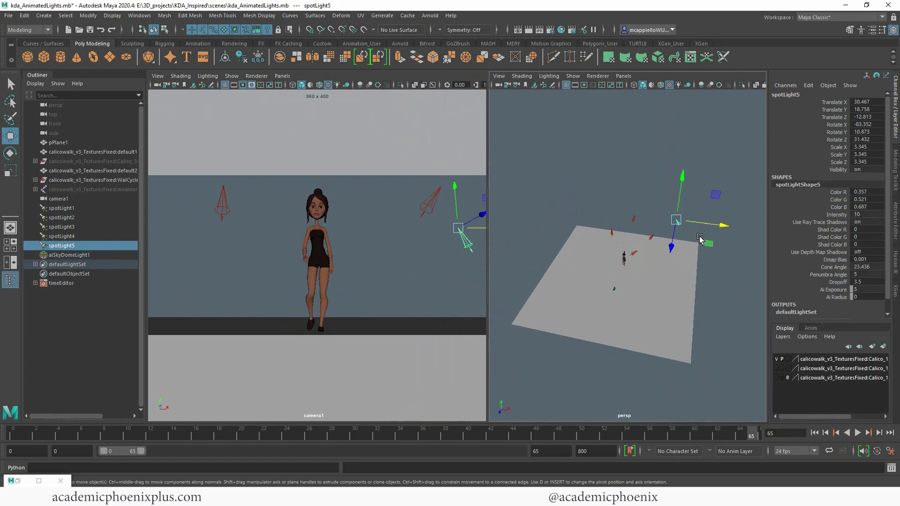
{"action": "left_click_drag", "start_coordinate": [718, 225], "coordinate": [675, 221]}
{"action": "left_click", "coordinate": [633, 219]}
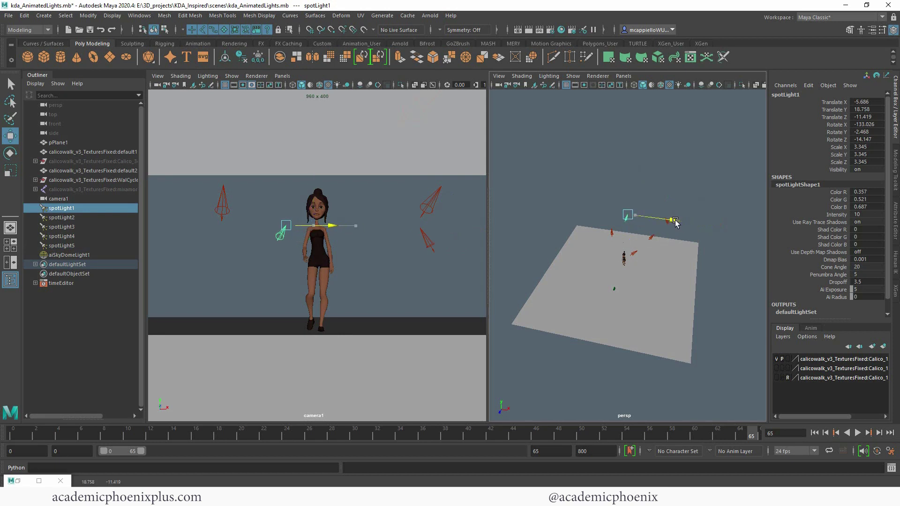
- Duplicate spotLight4 and move the copy behind the character to Z about -41.6
{"action": "left_click", "coordinate": [633, 253]}
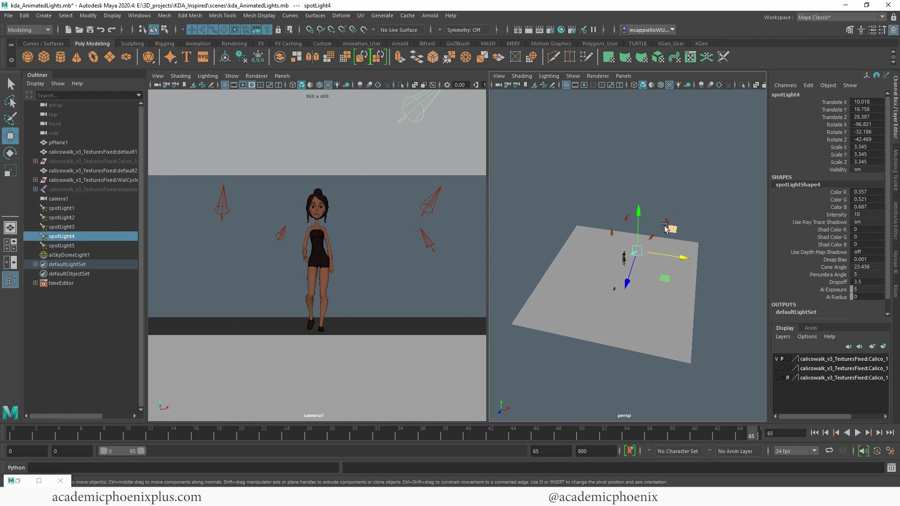
{"action": "left_click_drag", "start_coordinate": [682, 217], "coordinate": [685, 234], "text": "alt"}
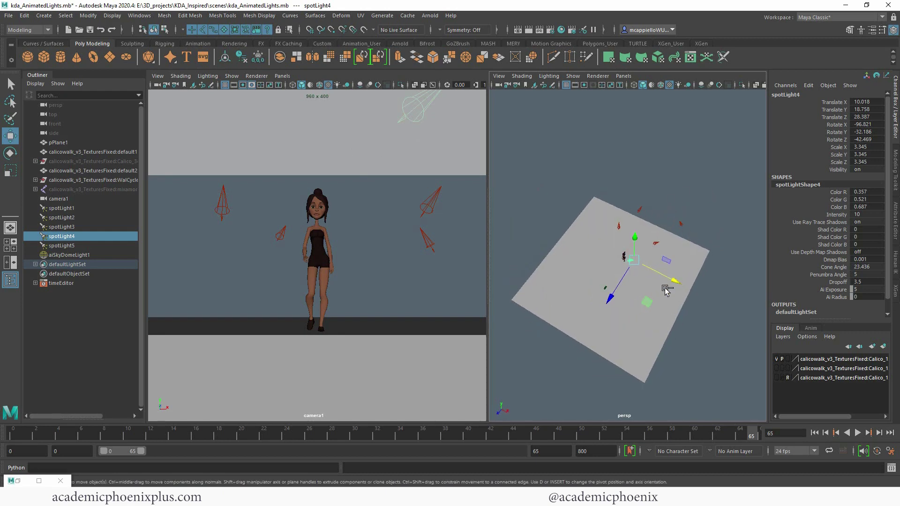
{"action": "key", "text": "ctrl+d"}
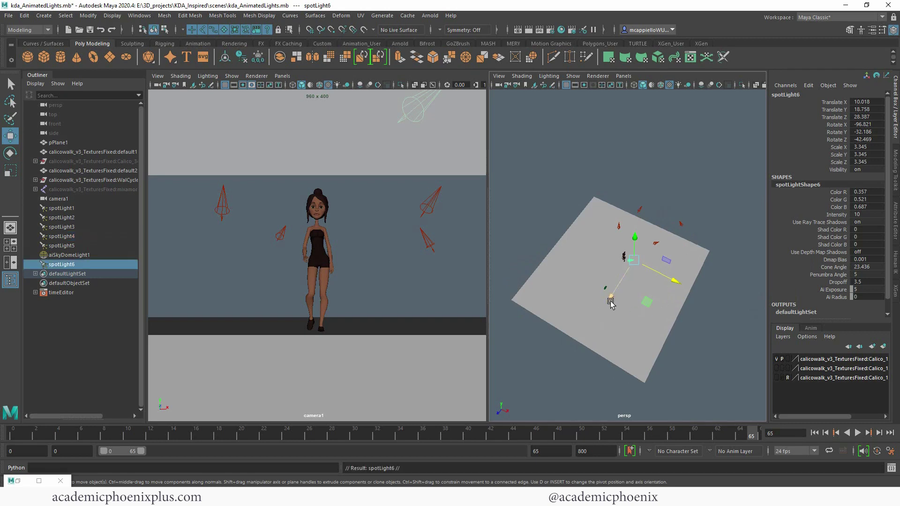
{"action": "left_click_drag", "start_coordinate": [608, 300], "coordinate": [695, 233]}
- Rotate the duplicated spotlight to about -129.4, -5.4, 15.2 and raise it to Y about 37.9
{"action": "key", "text": "e"}
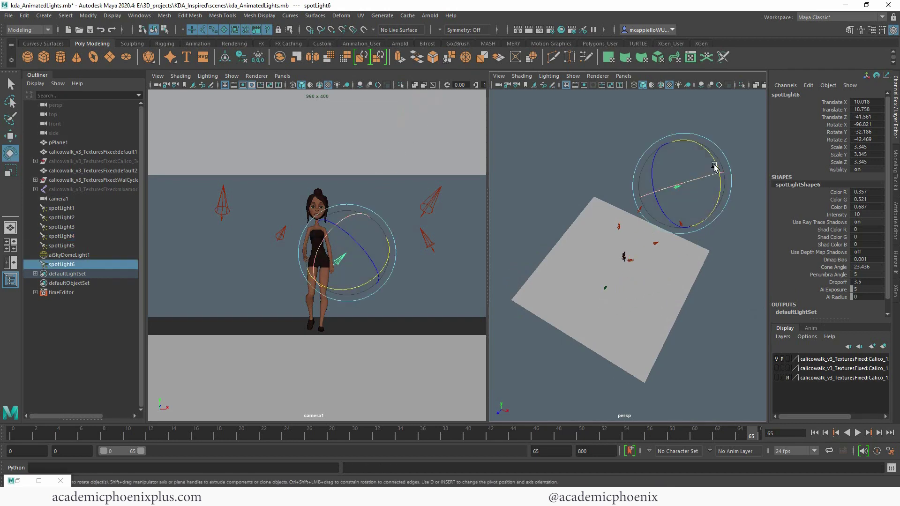
{"action": "left_click_drag", "start_coordinate": [703, 197], "coordinate": [670, 140]}
{"action": "left_click", "coordinate": [650, 155]}
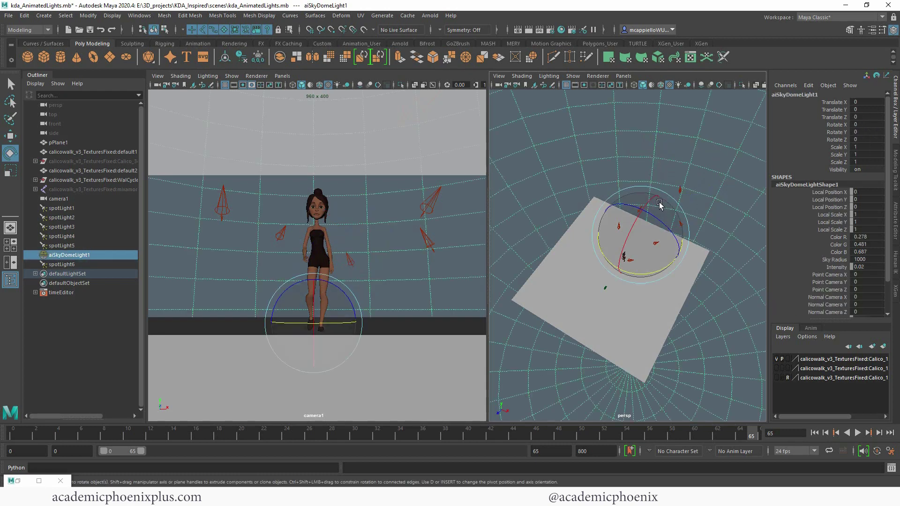
{"action": "key", "text": "ctrl+z"}
{"action": "left_click_drag", "start_coordinate": [651, 200], "coordinate": [707, 123]}
{"action": "key", "text": "w"}
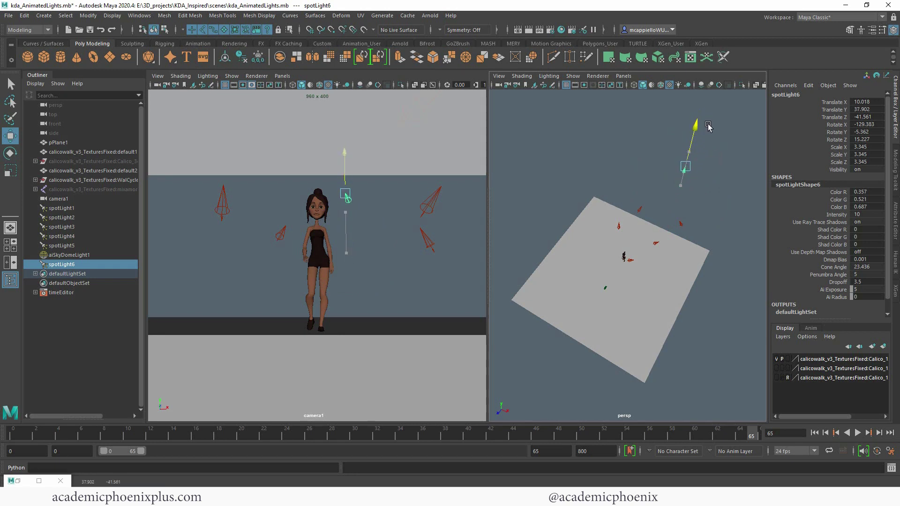
- Raise spotLight5 to Y about 29.8 and spotLight1 to Y about 26.7
{"action": "left_click", "coordinate": [427, 241]}
{"action": "left_click_drag", "start_coordinate": [416, 189], "coordinate": [426, 139]}
{"action": "left_click", "coordinate": [282, 232]}
{"action": "left_click_drag", "start_coordinate": [286, 184], "coordinate": [307, 158]}
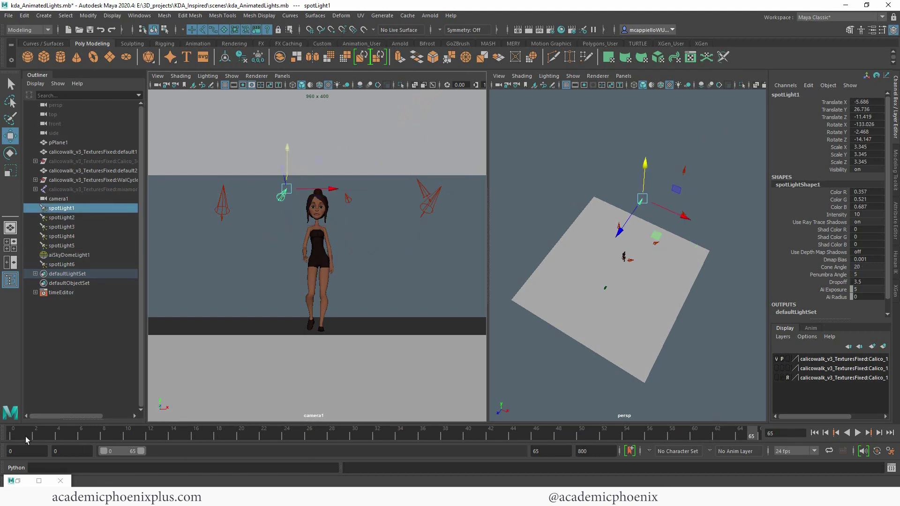
- At frame 0, move spotLight1, 2, 3, 5 and 6 together back along Z, placing spotLight6 at Z about -60.2
{"action": "key", "text": "alt+v"}
{"action": "key", "text": "alt+v"}
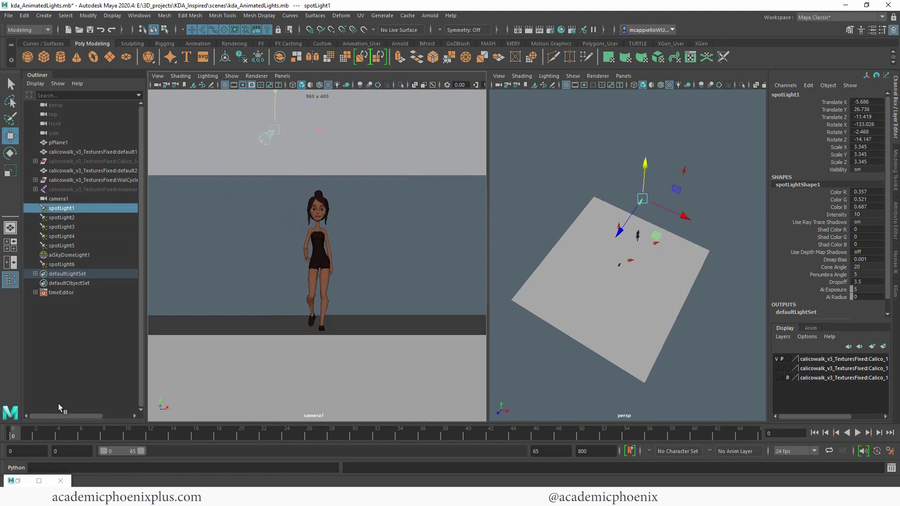
{"action": "left_click_drag", "start_coordinate": [644, 236], "coordinate": [599, 219], "text": "alt"}
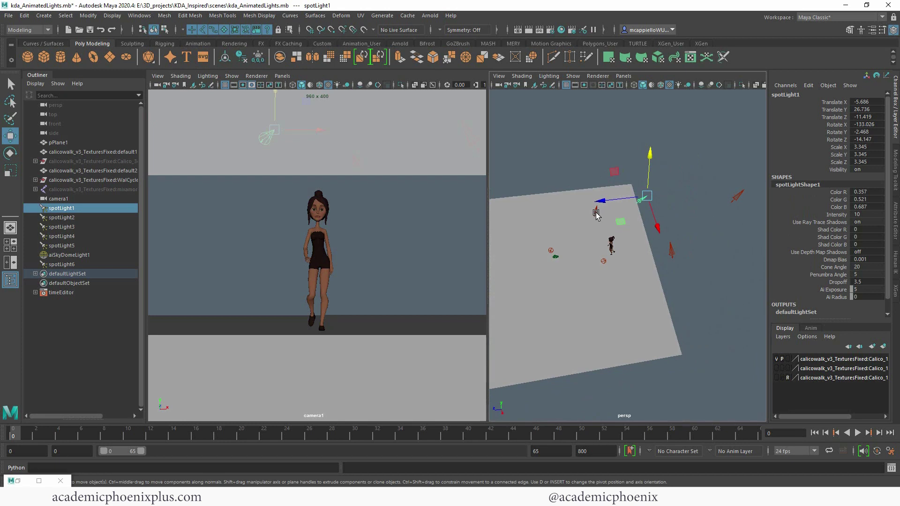
{"action": "left_click", "coordinate": [596, 212], "text": "shift"}
{"action": "left_click", "coordinate": [614, 261], "text": "shift"}
{"action": "left_click", "coordinate": [671, 250], "text": "shift"}
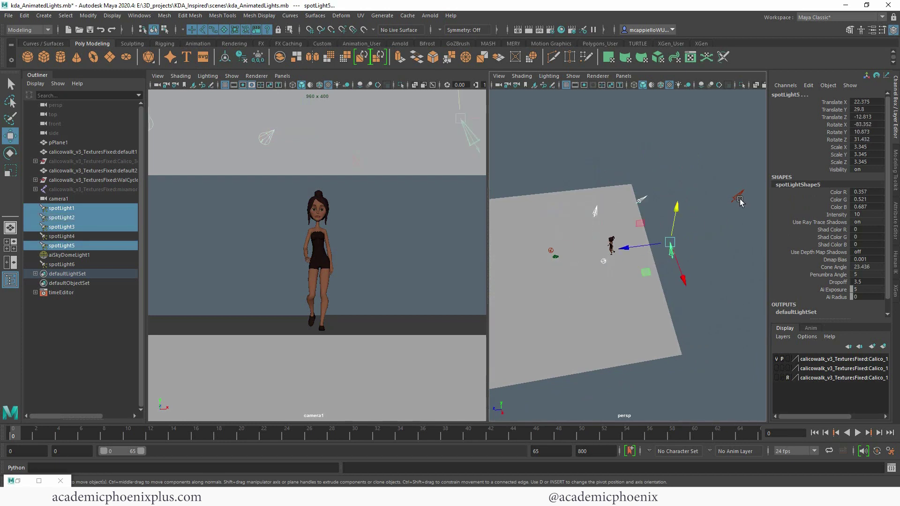
{"action": "left_click", "coordinate": [737, 196], "text": "shift"}
{"action": "left_click_drag", "start_coordinate": [703, 197], "coordinate": [751, 193]}
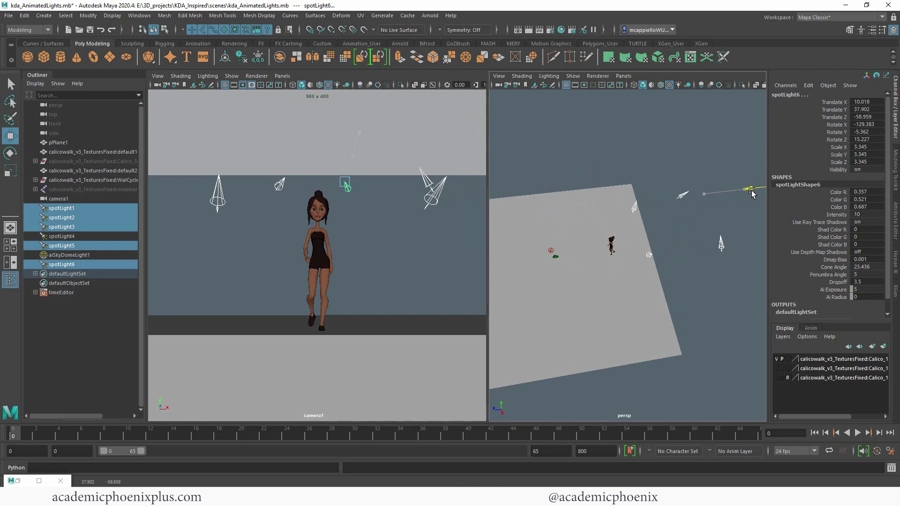
- Move spotLight4 to Z about 25.1, render frame 0 through camera1 with Arnold, and stop the render
{"action": "left_click", "coordinate": [552, 251]}
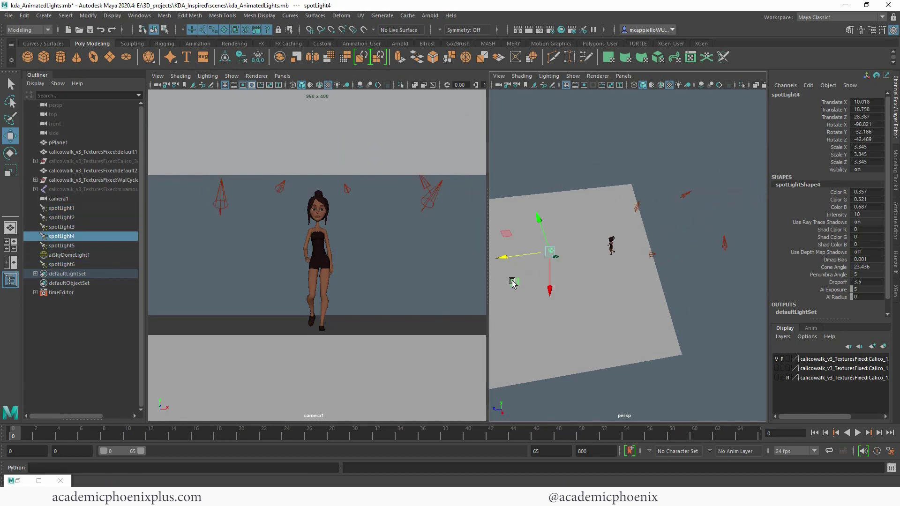
{"action": "left_click_drag", "start_coordinate": [503, 260], "coordinate": [514, 261]}
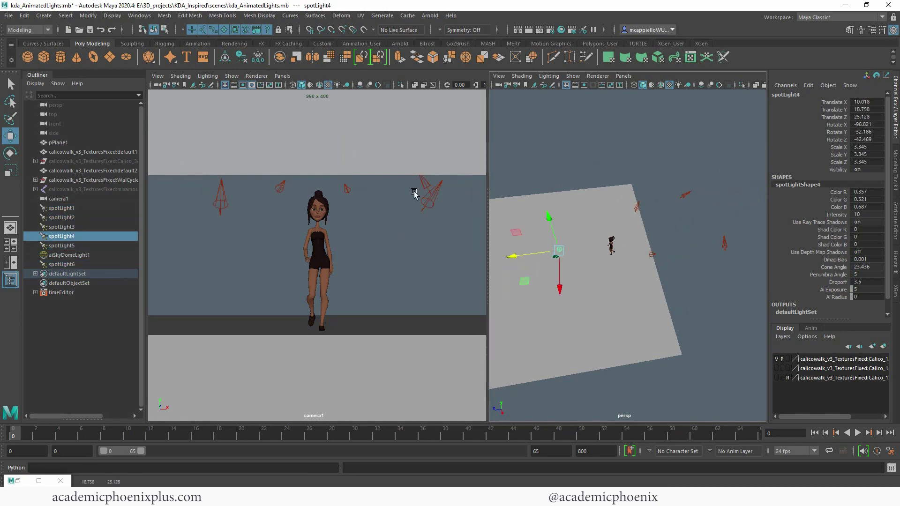
{"action": "left_click", "coordinate": [429, 15]}
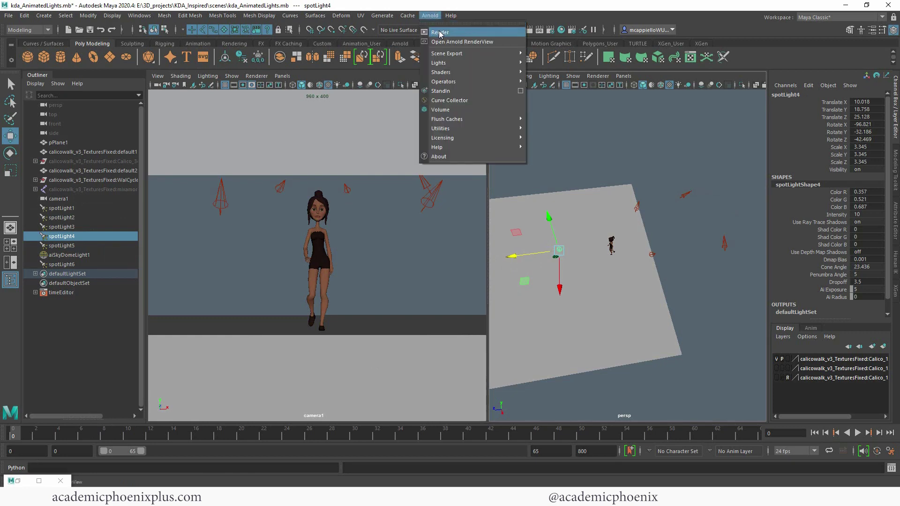
{"action": "left_click", "coordinate": [440, 33]}
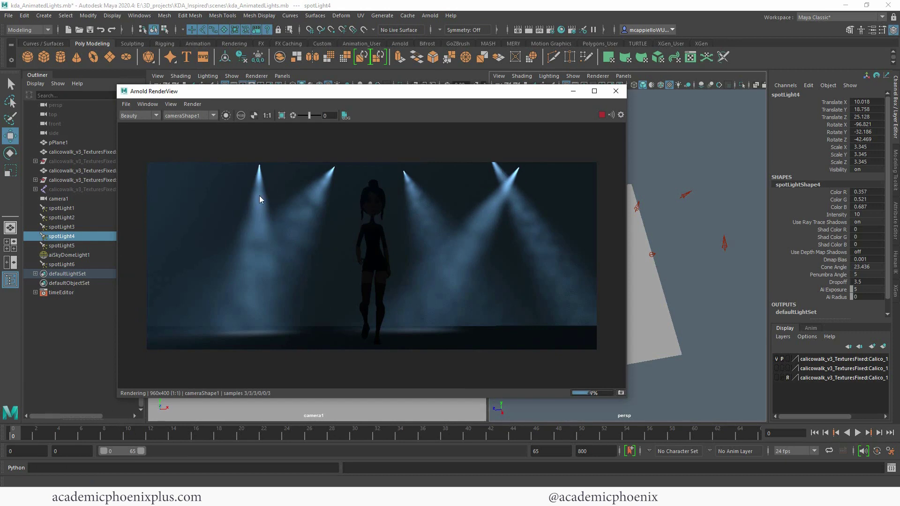
{"action": "left_click", "coordinate": [602, 115]}
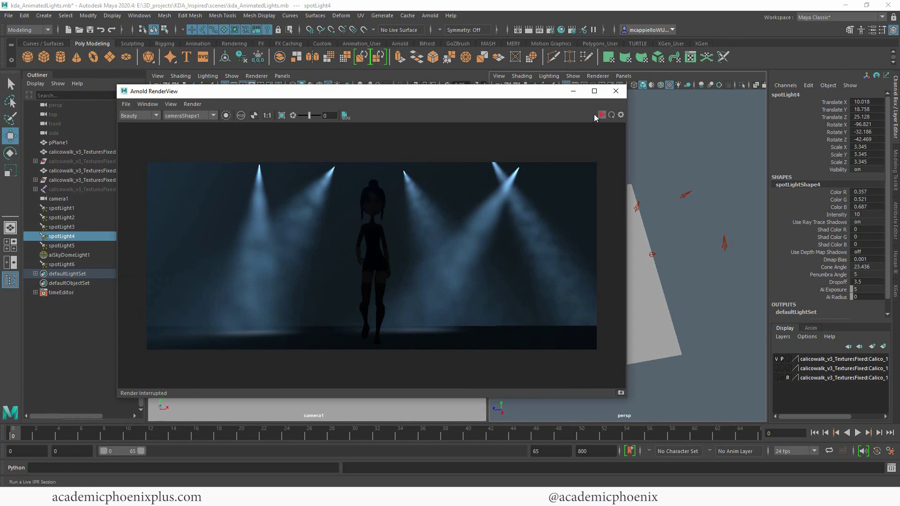
- Store a snapshot of the frame 0 render and set the current frame to 65
{"action": "left_click", "coordinate": [750, 435]}
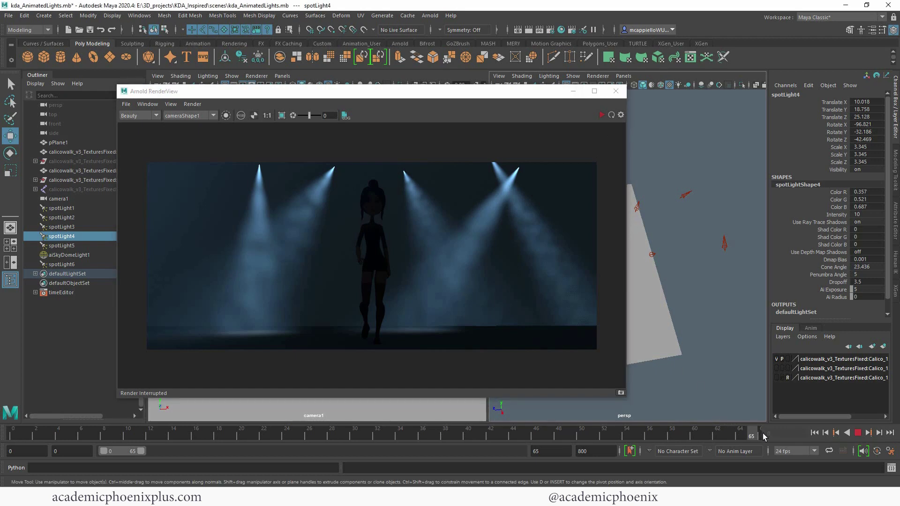
{"action": "left_click", "coordinate": [621, 393]}
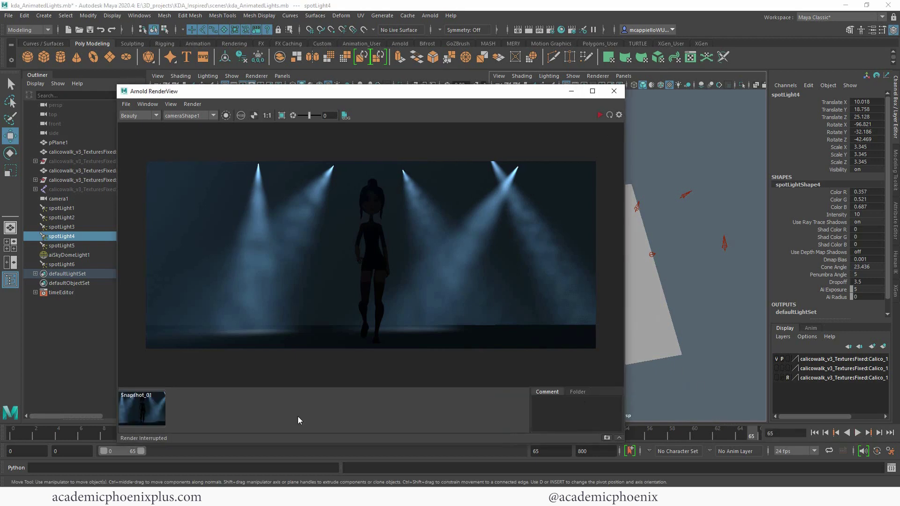
{"action": "left_click", "coordinate": [756, 437]}
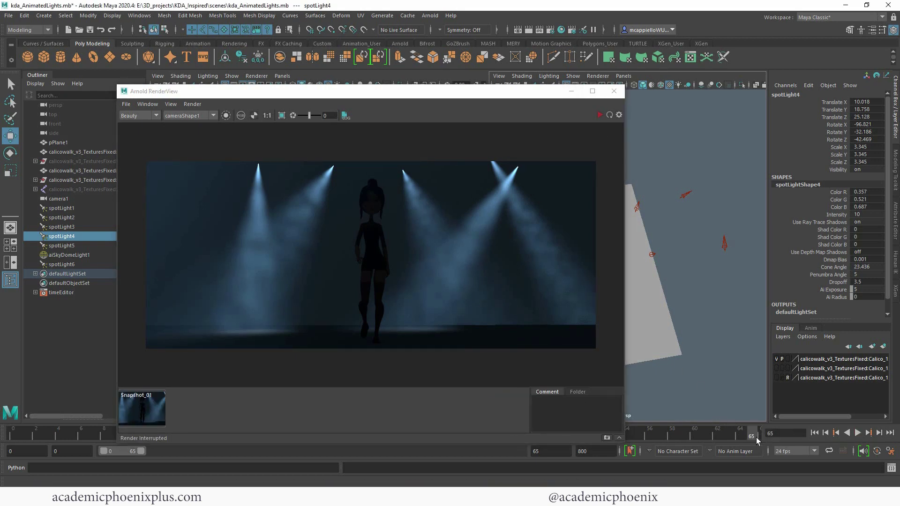
- Render frame 65 through camera1 with Arnold, stop the render, and put the render window away
{"action": "left_click", "coordinate": [600, 114]}
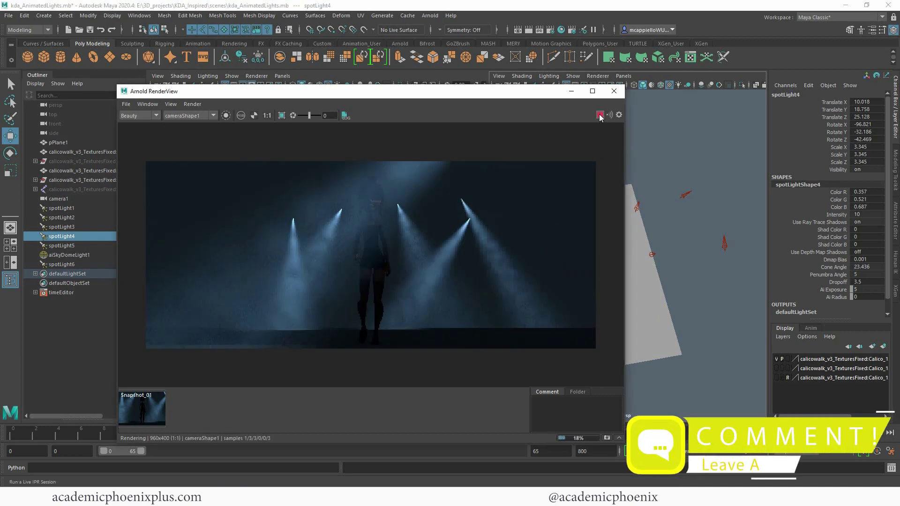
{"action": "left_click", "coordinate": [600, 115]}
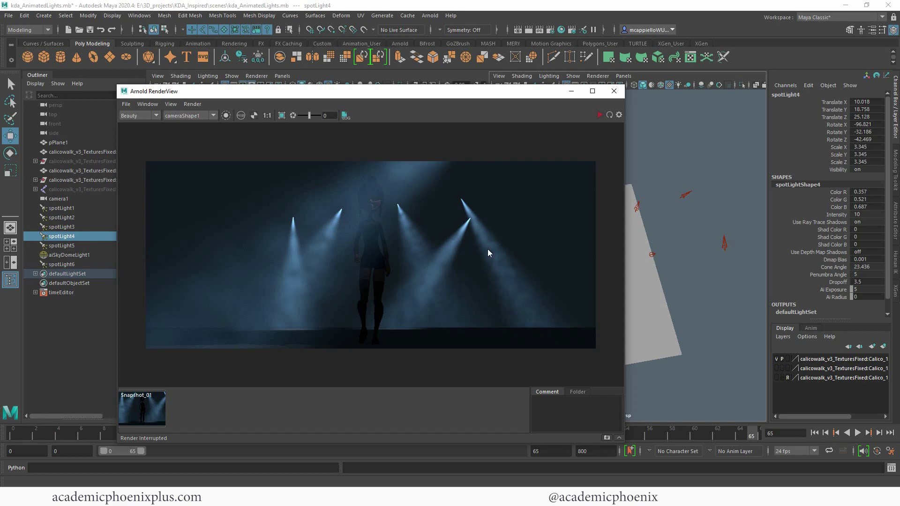
{"action": "left_click", "coordinate": [571, 91]}
- Duplicate spotLight4, move the copy back to Z about 8, and rotate it to a new beam direction
{"action": "left_click_drag", "start_coordinate": [591, 269], "coordinate": [592, 287], "text": "alt"}
{"action": "key", "text": "ctrl+d"}
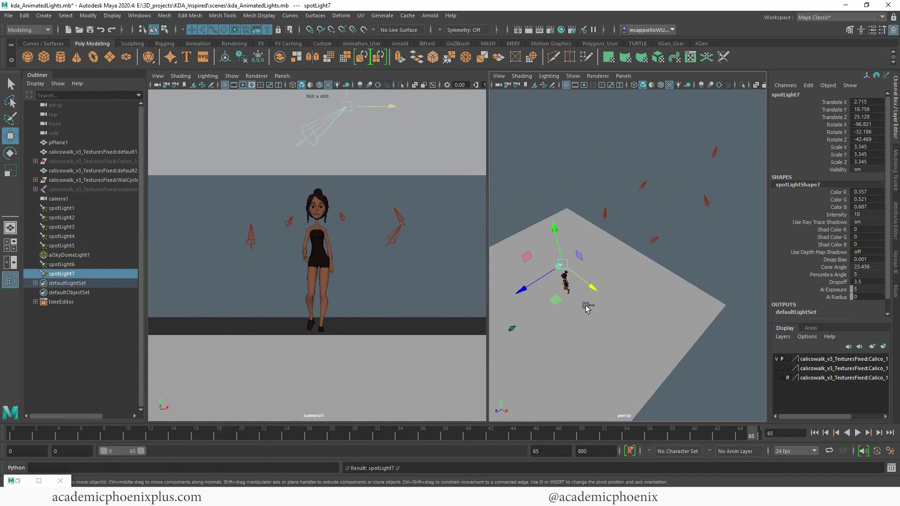
{"action": "left_click_drag", "start_coordinate": [520, 291], "coordinate": [572, 275]}
{"action": "key", "text": "e"}
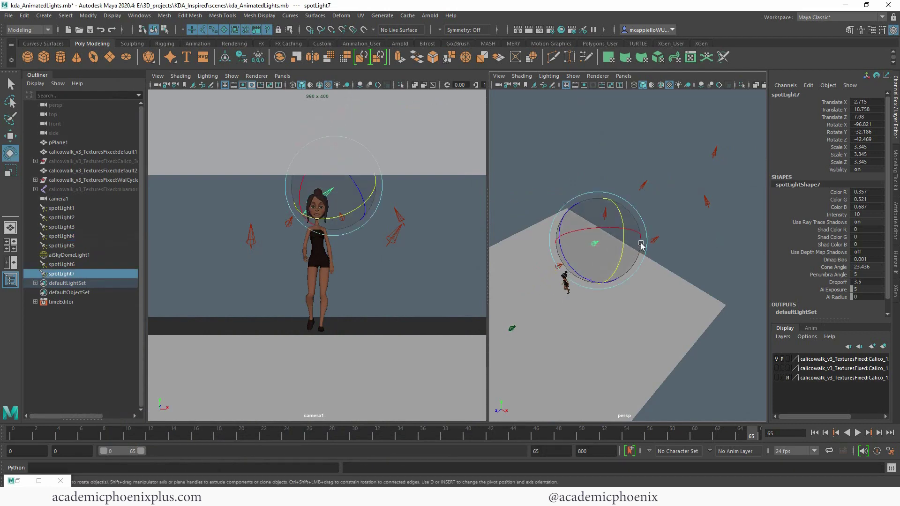
{"action": "left_click_drag", "start_coordinate": [642, 251], "coordinate": [588, 251]}
{"action": "key", "text": "w"}
- Duplicate spotLight7, place the copy at X about -15.6, and rotate it to about 132.5, -63.3, -254.1
{"action": "key", "text": "ctrl+d"}
{"action": "key", "text": "e"}
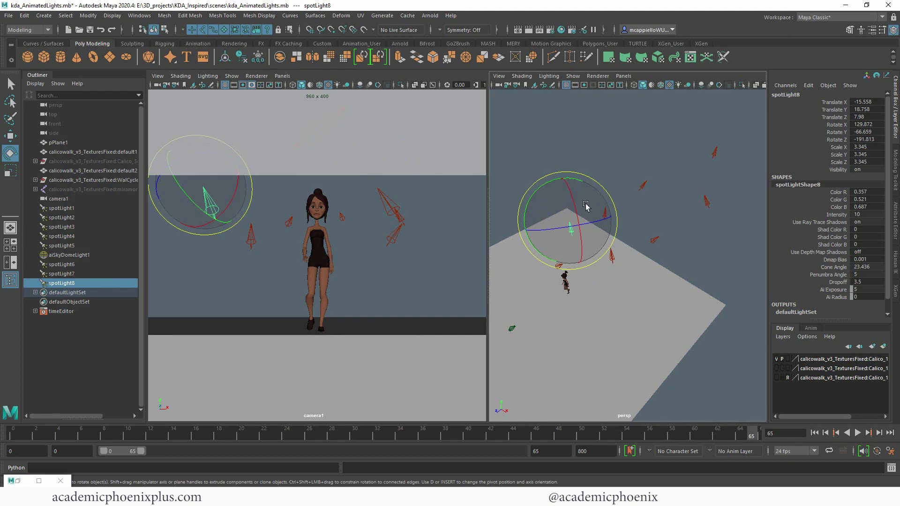
{"action": "left_click_drag", "start_coordinate": [585, 206], "coordinate": [598, 257]}
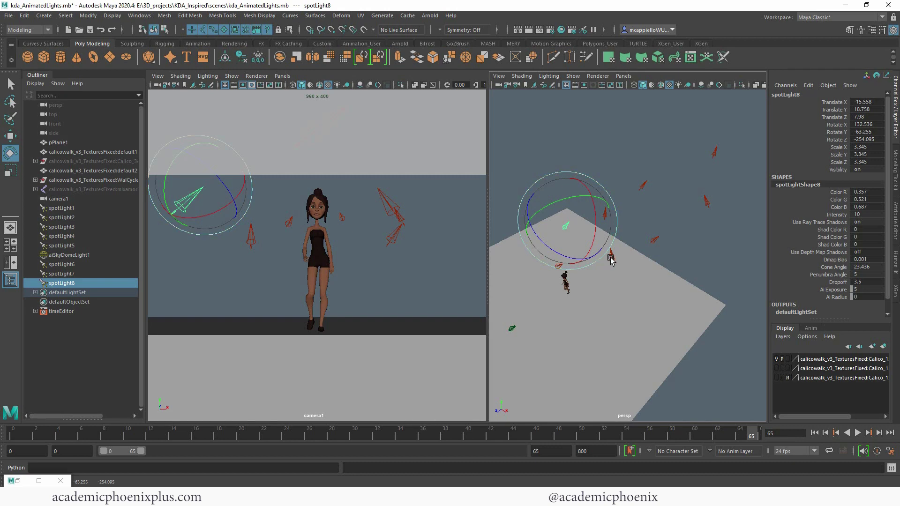
{"action": "left_click_drag", "start_coordinate": [665, 251], "coordinate": [641, 254], "text": "alt"}
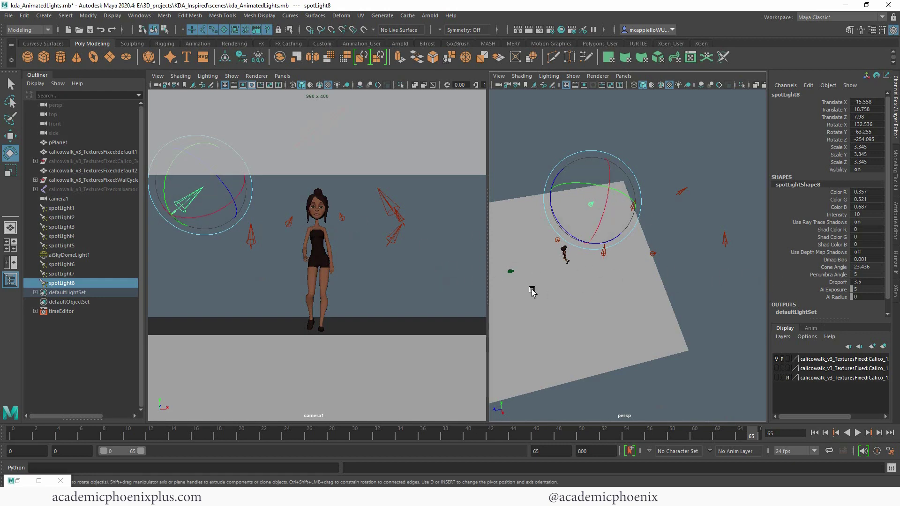
- Duplicate spotLight8 and move the copy along X to about -7.8
{"action": "key", "text": "ctrl+d"}
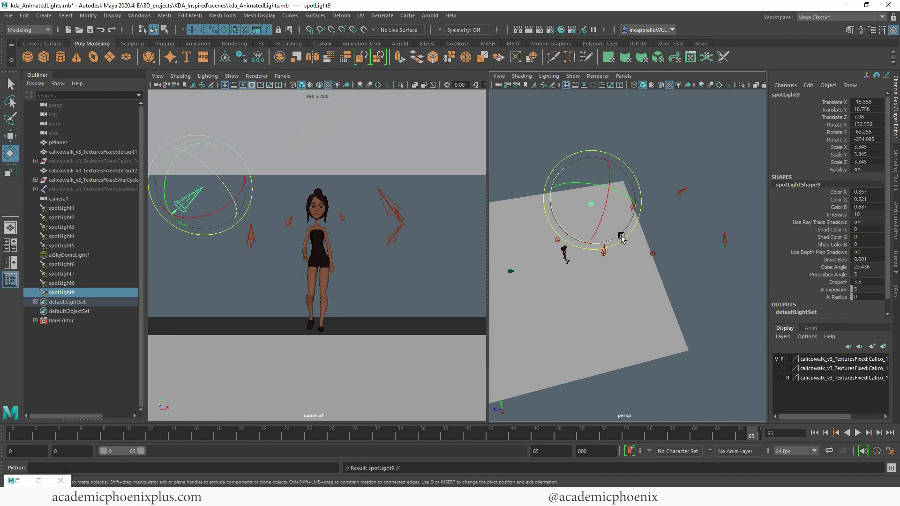
{"action": "key", "text": "w"}
{"action": "left_click_drag", "start_coordinate": [611, 221], "coordinate": [614, 244]}
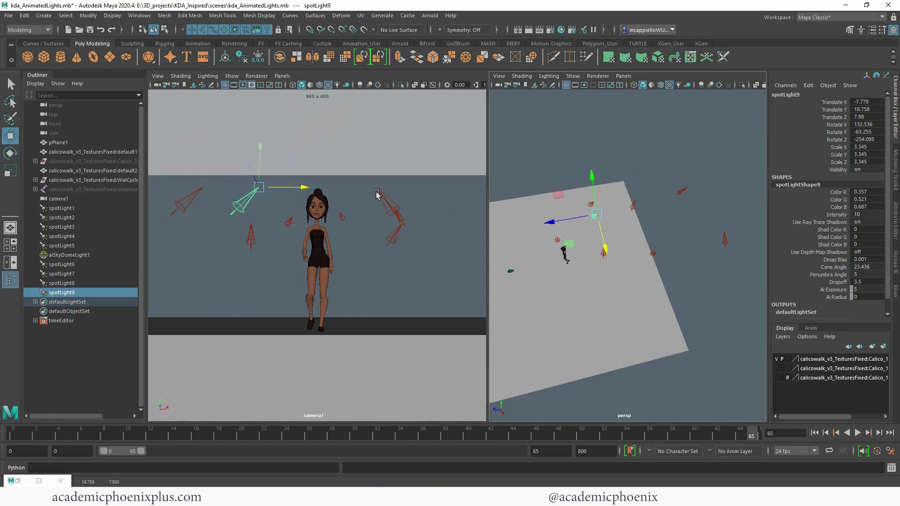
- Look through spotLight9 and aim it at the character from the front, at about X 3.4, Y 18, Z 34.4
{"action": "left_click", "coordinate": [283, 76]}
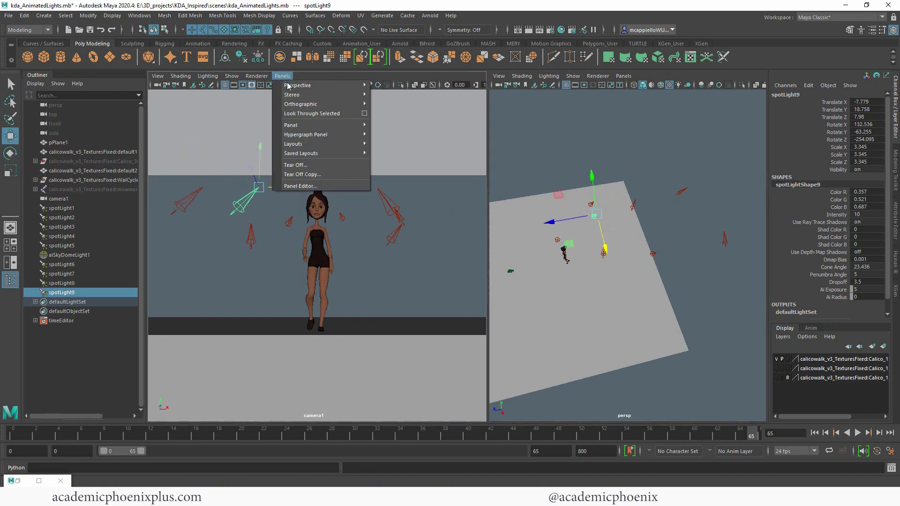
{"action": "left_click", "coordinate": [323, 113]}
{"action": "middle_click_drag", "start_coordinate": [388, 209], "coordinate": [338, 281], "text": "alt"}
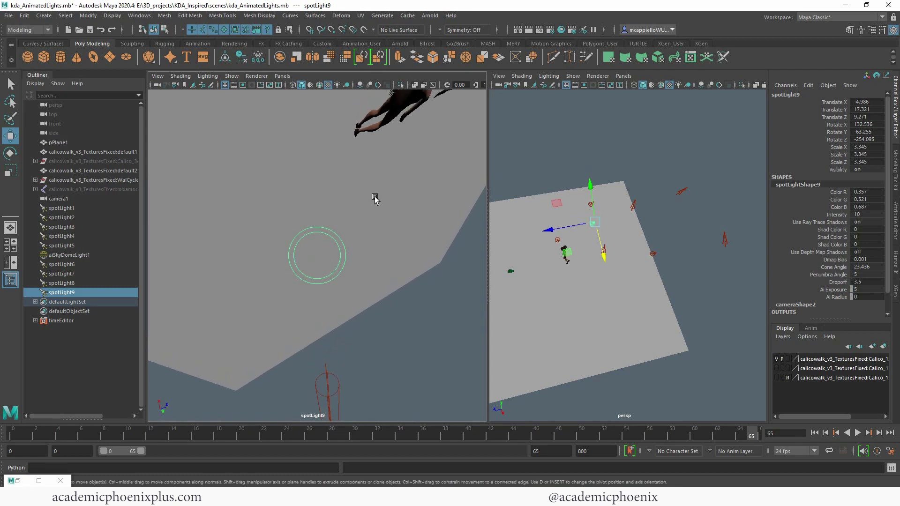
{"action": "middle_click_drag", "start_coordinate": [375, 199], "coordinate": [383, 238], "text": "alt"}
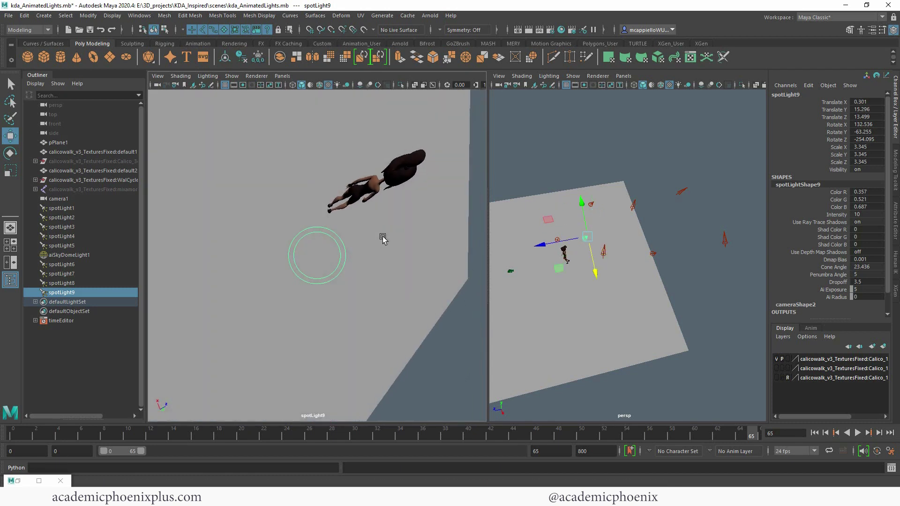
{"action": "left_click_drag", "start_coordinate": [383, 238], "coordinate": [344, 244], "text": "alt"}
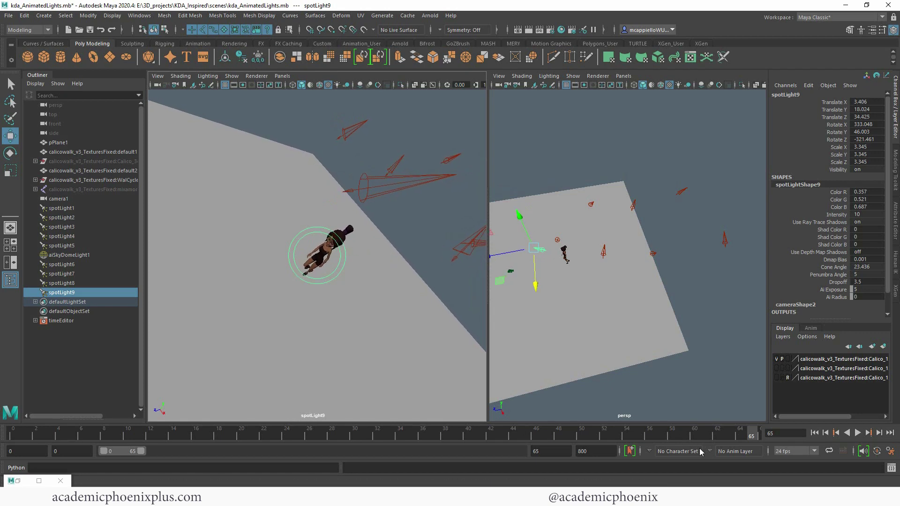
- Render frame 65 through camera1 to check the three added spotlights, and stop the render
{"action": "mouse_move", "coordinate": [734, 437]}
{"action": "left_mouse_down"}
{"action": "mouse_move", "coordinate": [302, 443]}
{"action": "mouse_move", "coordinate": [755, 434]}
{"action": "left_mouse_up"}
{"action": "left_click", "coordinate": [17, 480]}
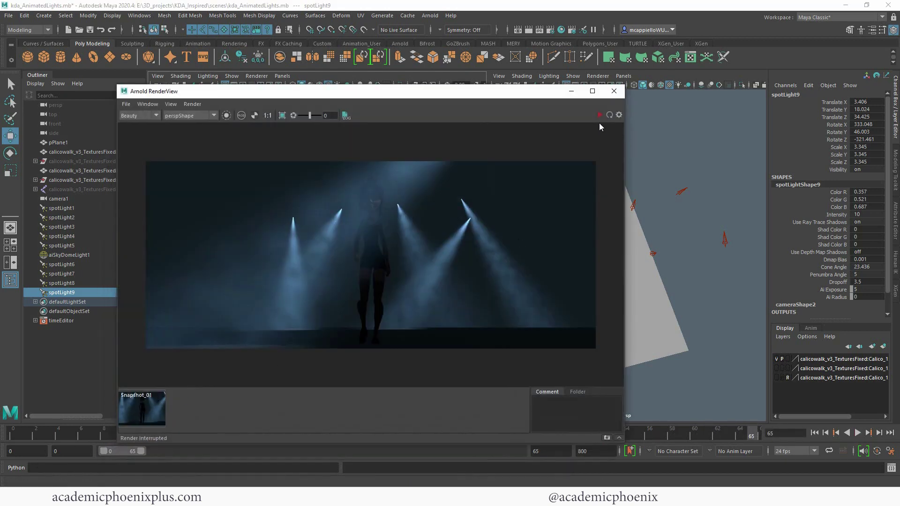
{"action": "left_click", "coordinate": [599, 115]}
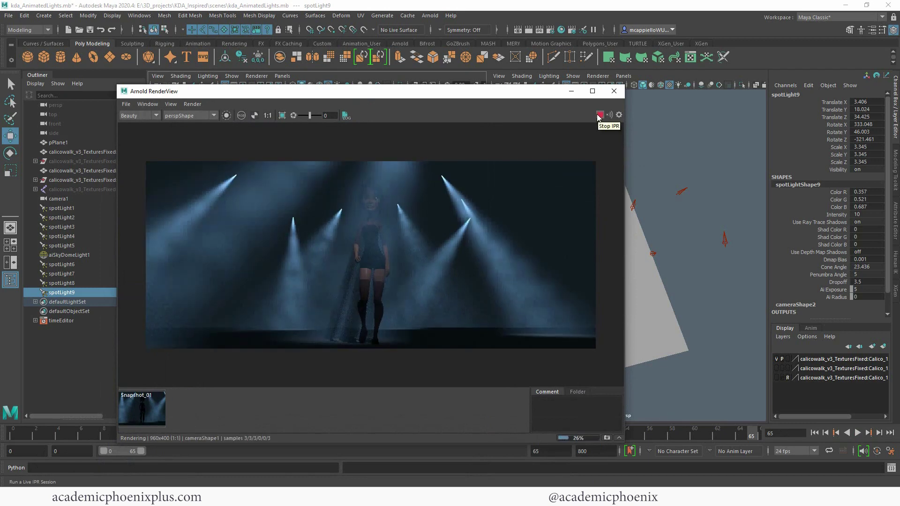
{"action": "left_click", "coordinate": [599, 114]}
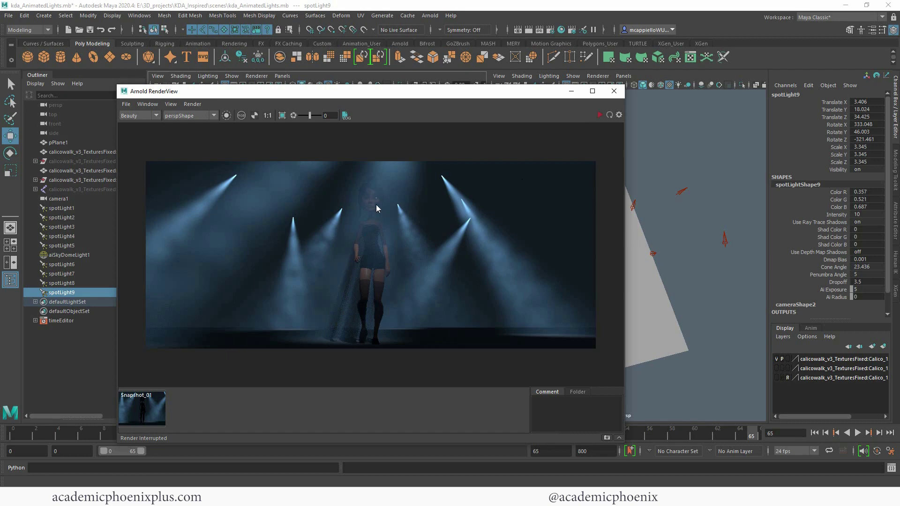
{"action": "left_click", "coordinate": [572, 93]}
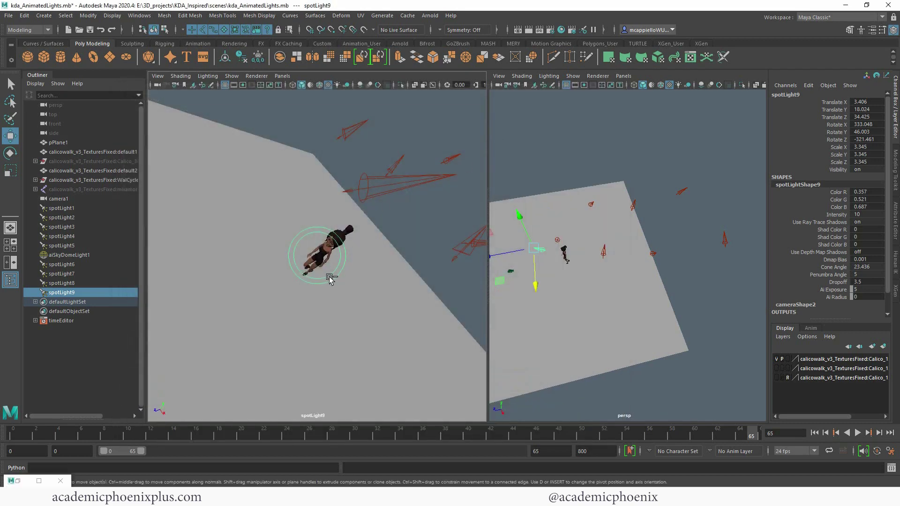
- Set spotLight9's cone angle to 15 and its Arnold exposure to 7, and re-render the frame
{"action": "key", "text": "ctrl+a"}
{"action": "left_click_drag", "start_coordinate": [781, 251], "coordinate": [741, 251]}
{"action": "type", "text": "15"}
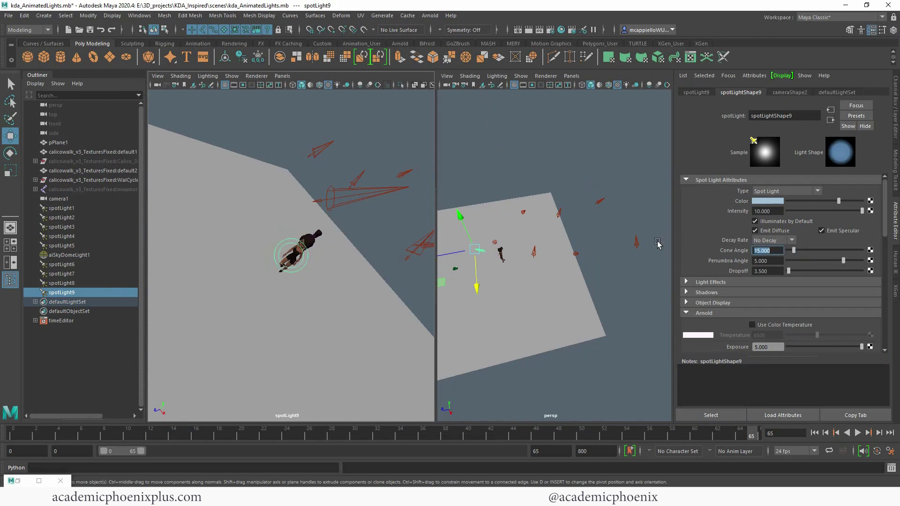
{"action": "key", "text": "Tab"}
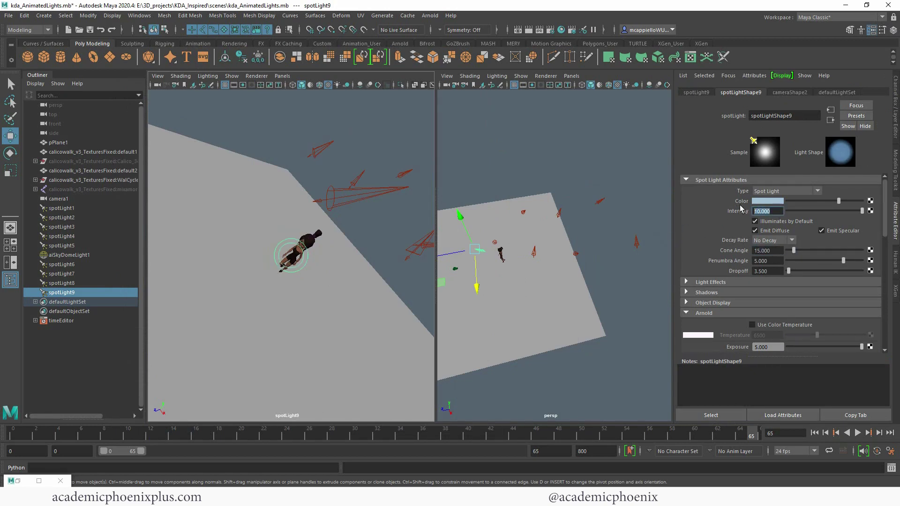
{"action": "scroll", "coordinate": [886, 229], "scroll_direction": "down", "scroll_amount": 3}
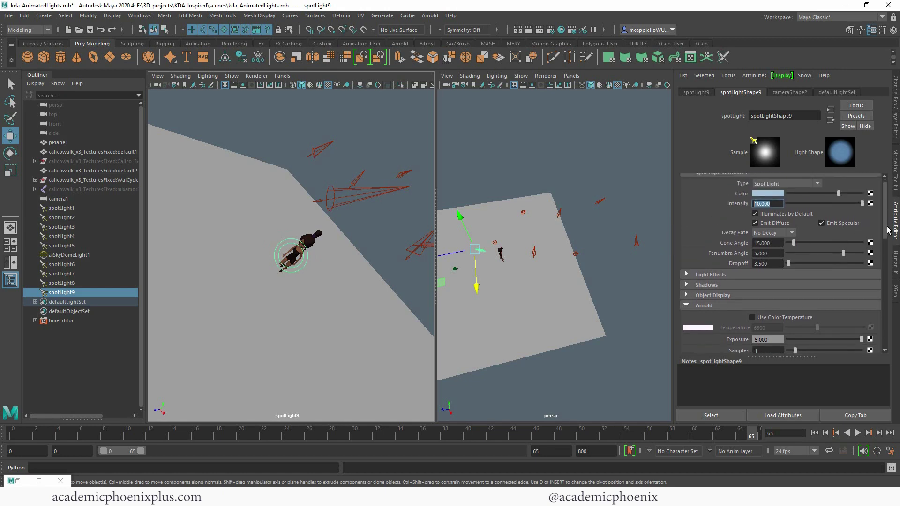
{"action": "left_click_drag", "start_coordinate": [771, 309], "coordinate": [695, 306]}
{"action": "type", "text": "7"}
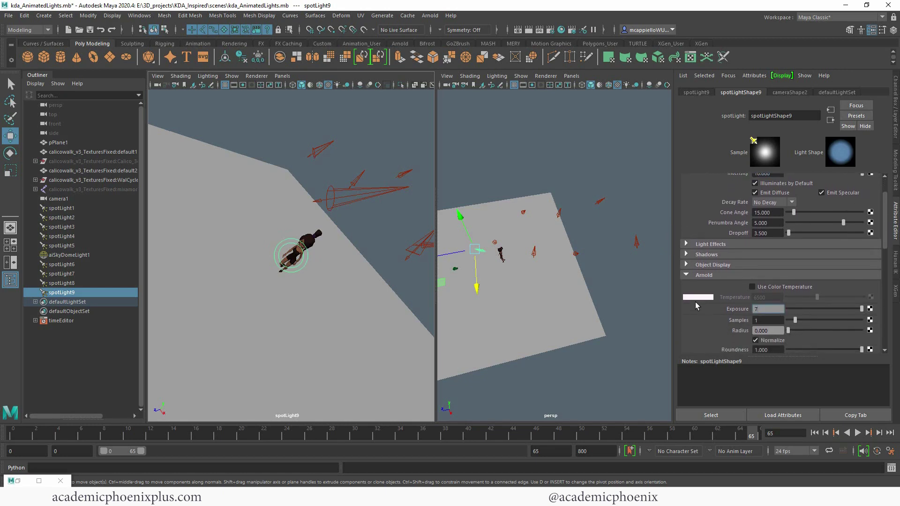
{"action": "key", "text": "Return"}
{"action": "left_click", "coordinate": [18, 481]}
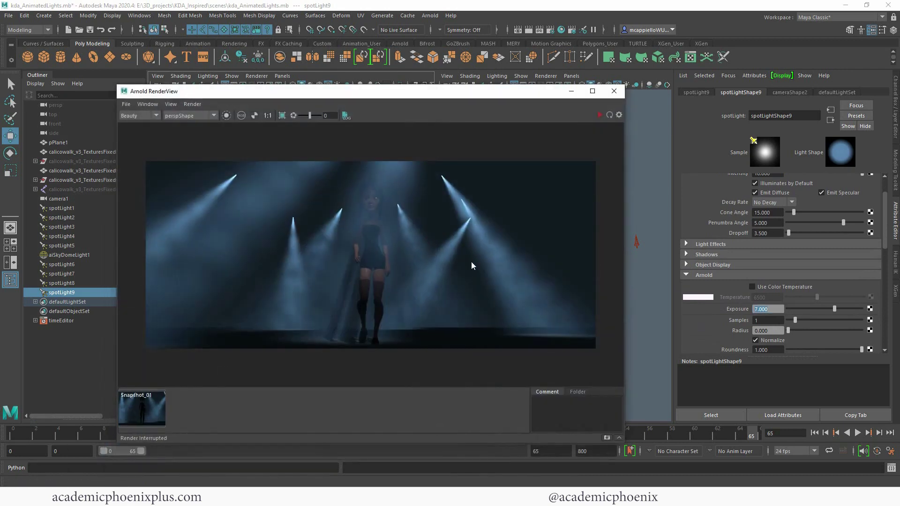
{"action": "left_click", "coordinate": [599, 115]}
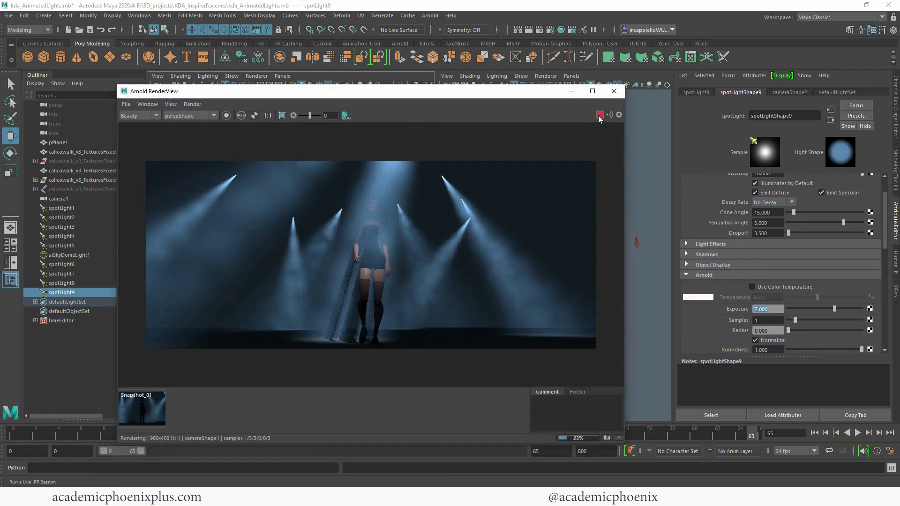
{"action": "left_click", "coordinate": [599, 116]}
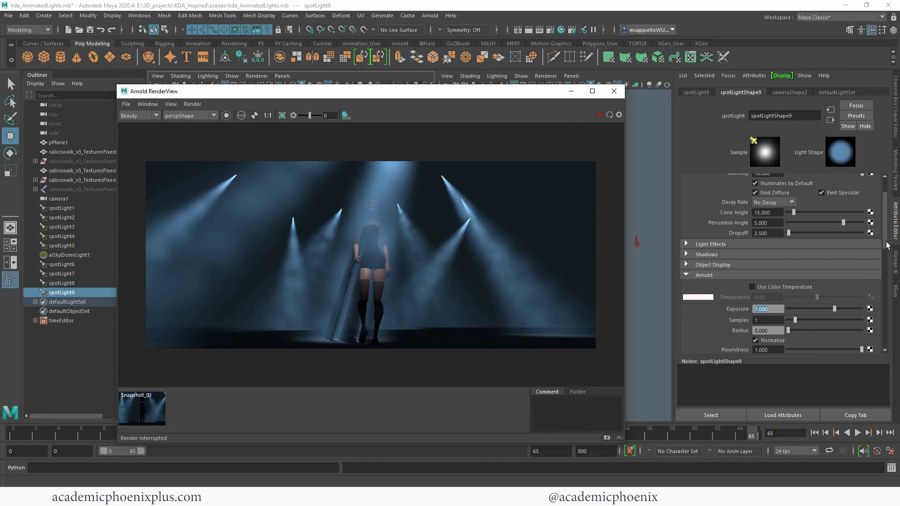
- Lower spotLight9's Volume visibility in stages to about 0.456, 0.252 and 0.197, re-rendering after each change
{"action": "left_click_drag", "start_coordinate": [886, 241], "coordinate": [885, 294]}
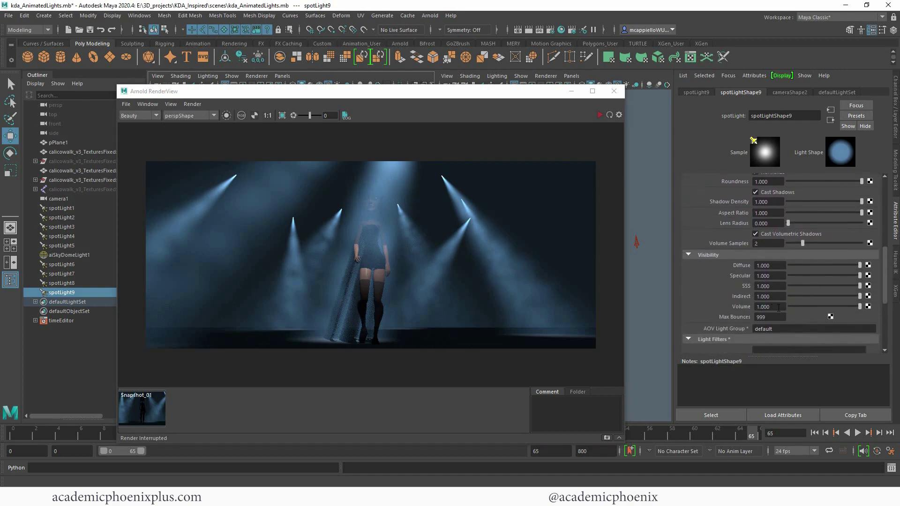
{"action": "left_click_drag", "start_coordinate": [779, 308], "coordinate": [754, 308]}
{"action": "left_click_drag", "start_coordinate": [838, 306], "coordinate": [823, 306]}
{"action": "left_click", "coordinate": [599, 114]}
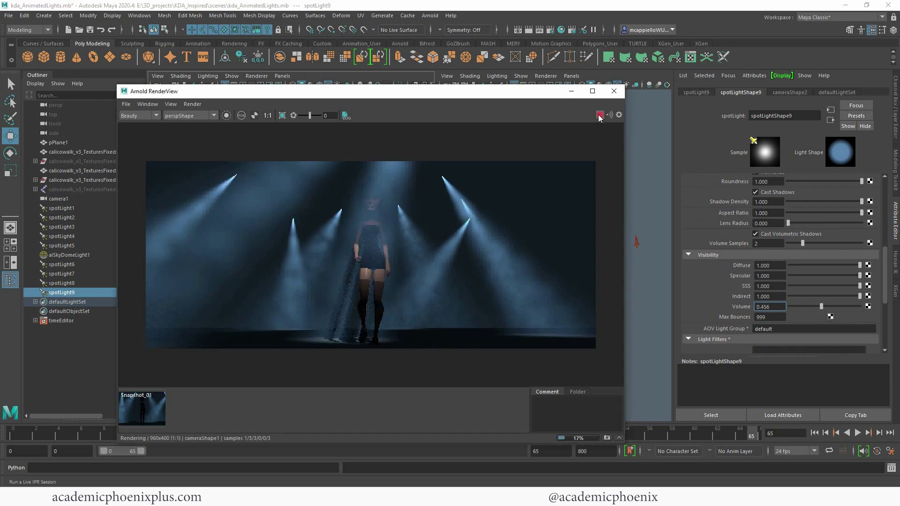
{"action": "left_click", "coordinate": [599, 115]}
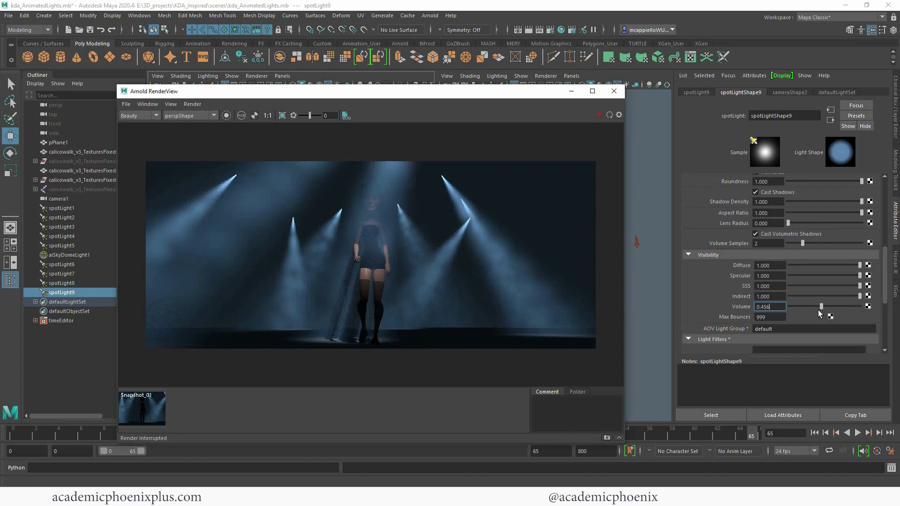
{"action": "left_click_drag", "start_coordinate": [820, 306], "coordinate": [807, 306]}
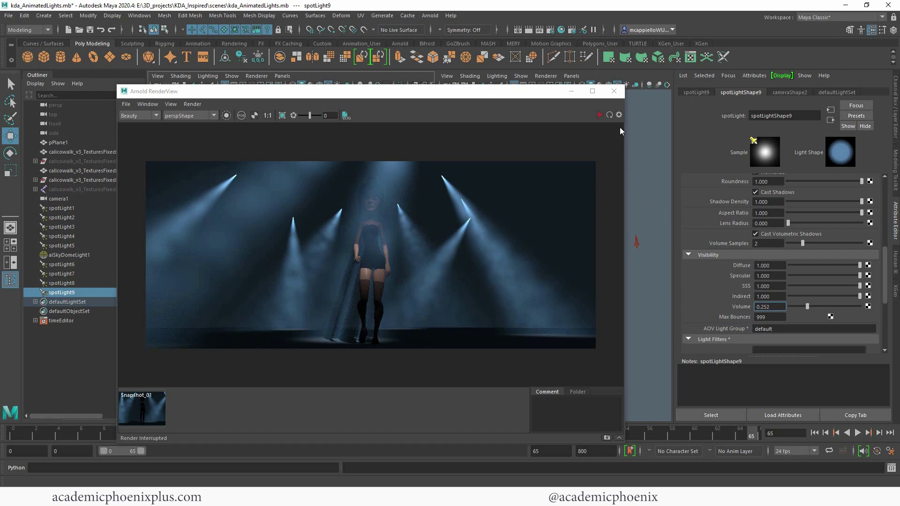
{"action": "left_click", "coordinate": [598, 115]}
{"action": "left_click", "coordinate": [599, 116]}
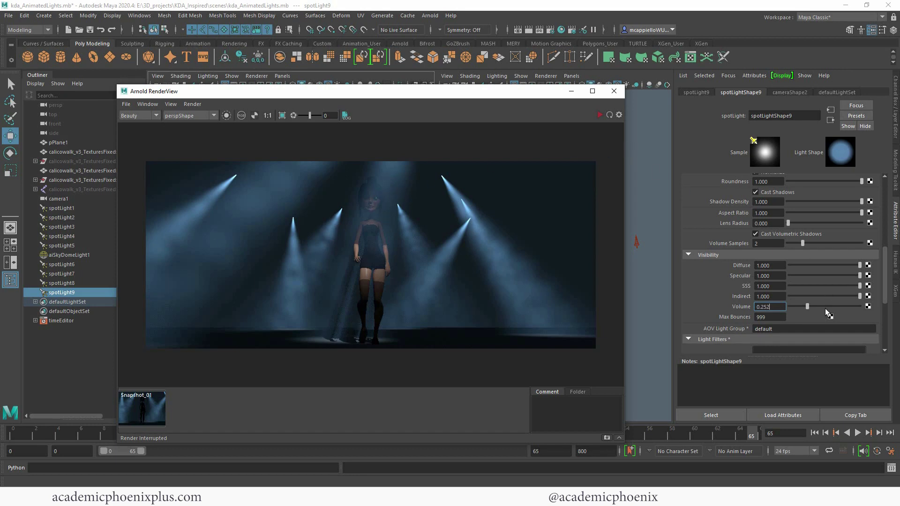
{"action": "left_click_drag", "start_coordinate": [808, 305], "coordinate": [803, 307]}
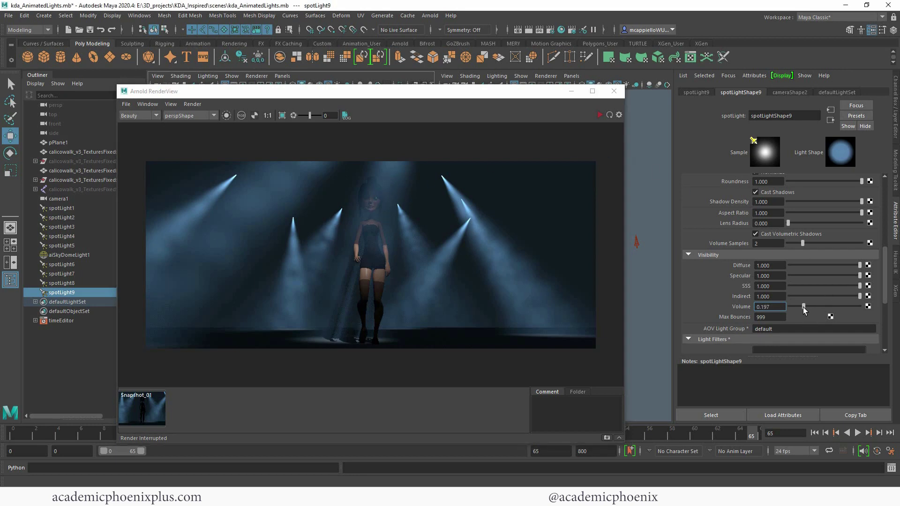
{"action": "left_click", "coordinate": [598, 115]}
{"action": "left_click", "coordinate": [598, 116]}
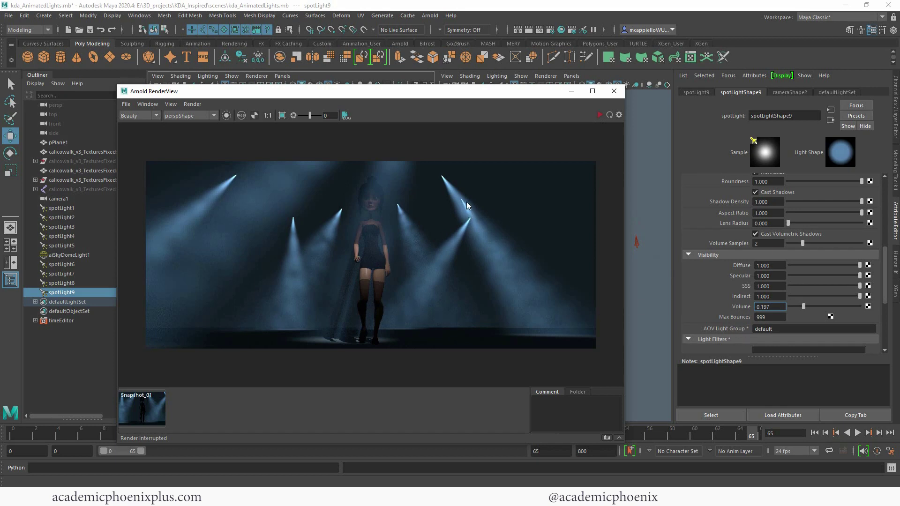
{"action": "left_click", "coordinate": [573, 93]}
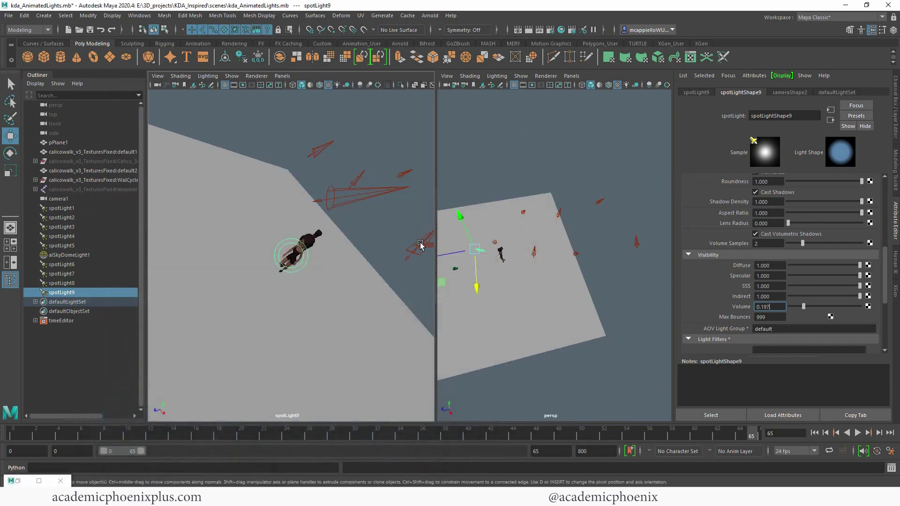
- Switch the viewport looking through spotLight9 back to camera1
{"action": "left_click", "coordinate": [282, 75]}
{"action": "mouse_move", "coordinate": [326, 89]}
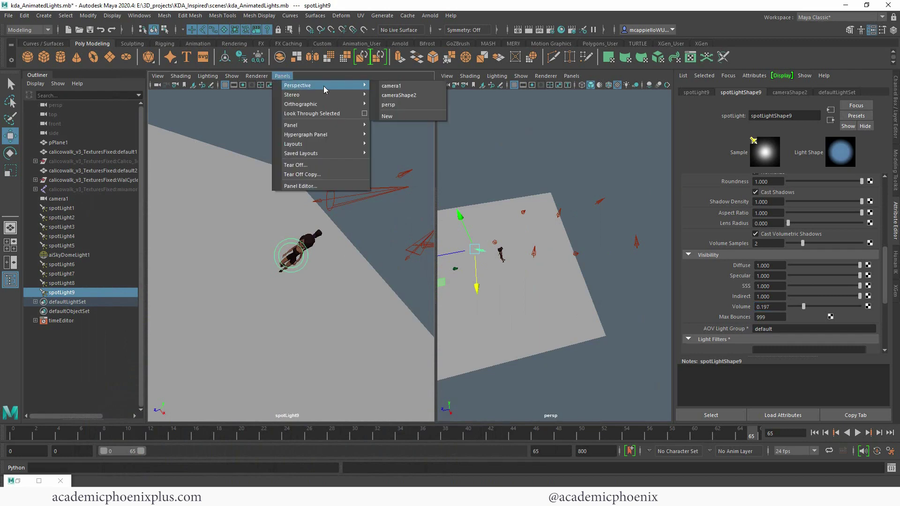
{"action": "left_click", "coordinate": [406, 87]}
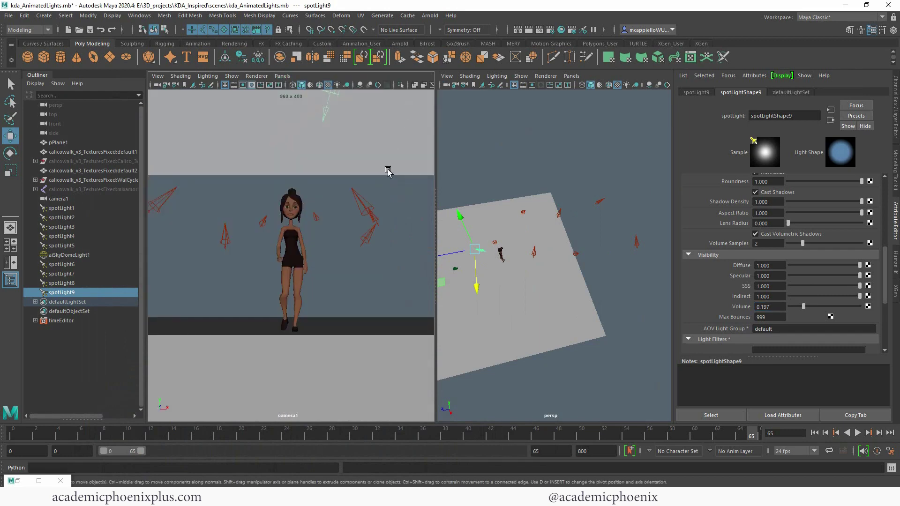
- Move spotLight5 farther outward from the character along X, rotate it to re-aim the beam, and raise it
{"action": "left_click", "coordinate": [378, 224]}
{"action": "left_click_drag", "start_coordinate": [409, 209], "coordinate": [439, 210]}
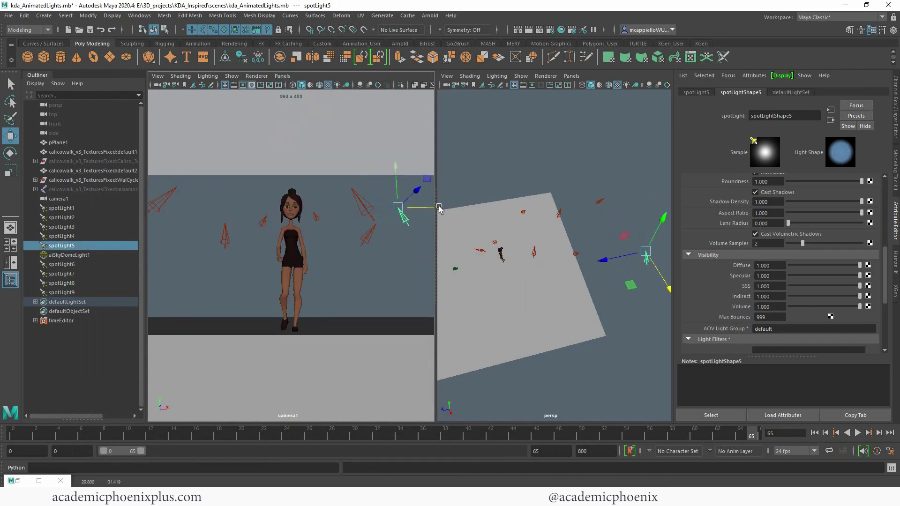
{"action": "key", "text": "e"}
{"action": "left_click_drag", "start_coordinate": [404, 159], "coordinate": [399, 133]}
{"action": "key", "text": "w"}
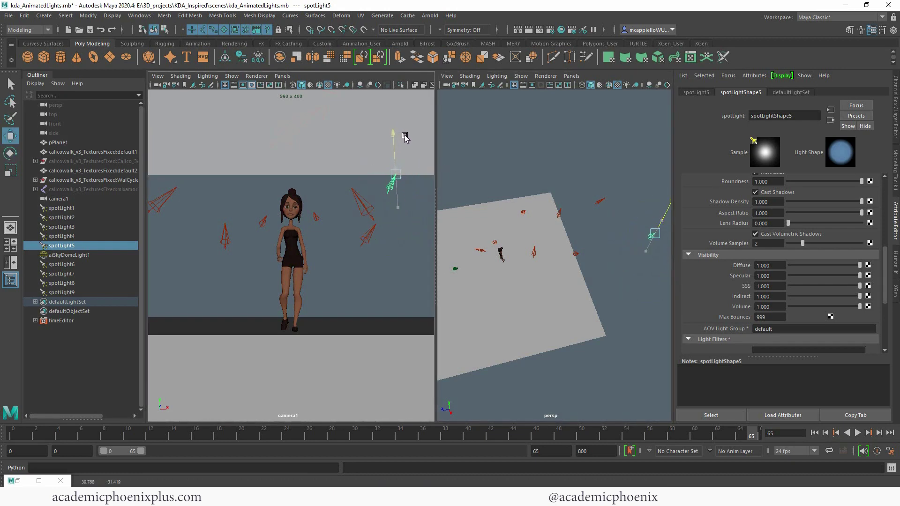
- Raise spotLight1 and spotLight3 slightly along the Y axis
{"action": "left_click", "coordinate": [266, 222]}
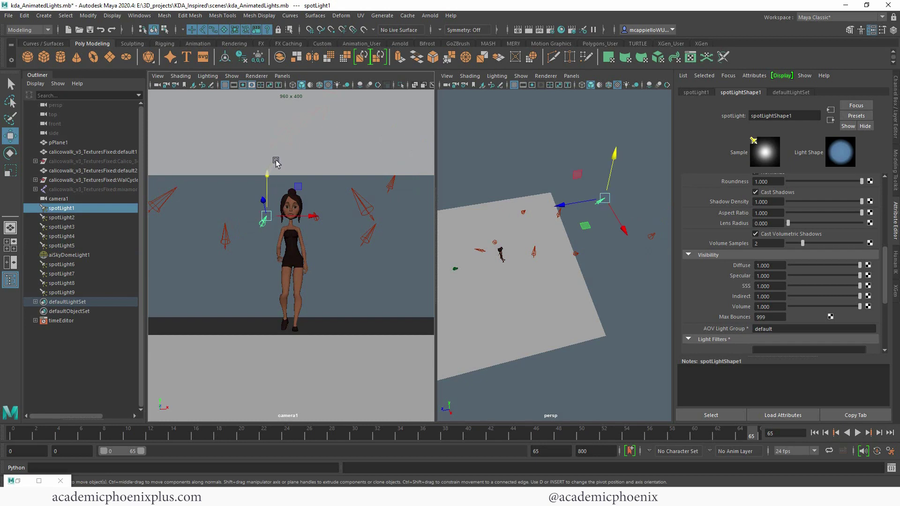
{"action": "left_click_drag", "start_coordinate": [267, 173], "coordinate": [265, 158]}
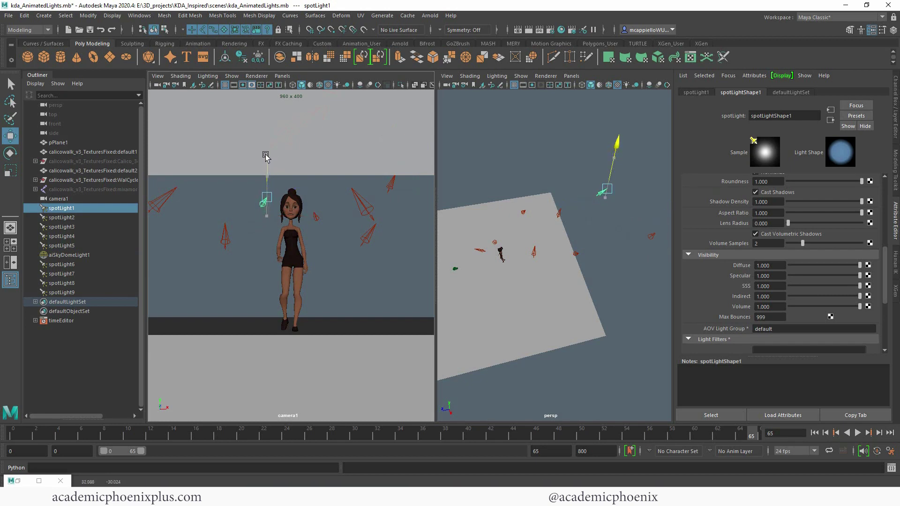
{"action": "left_click", "coordinate": [226, 241]}
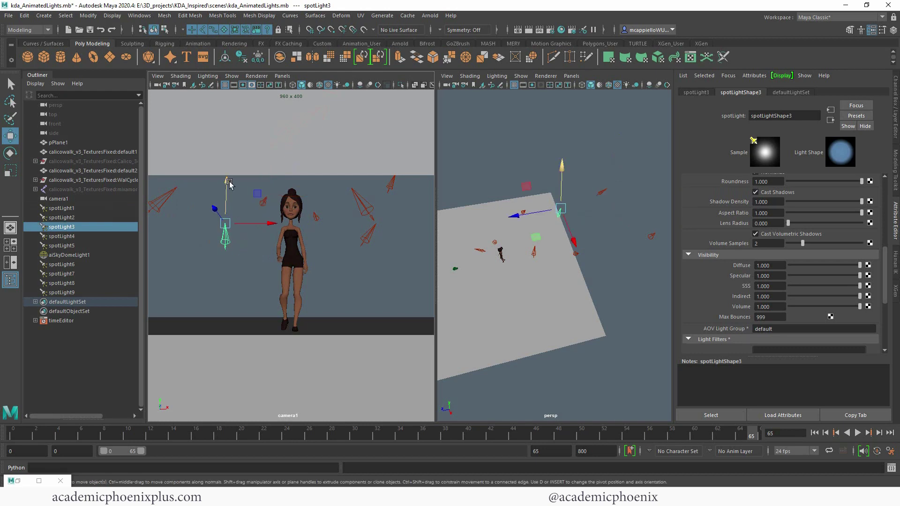
{"action": "left_click_drag", "start_coordinate": [227, 183], "coordinate": [227, 169]}
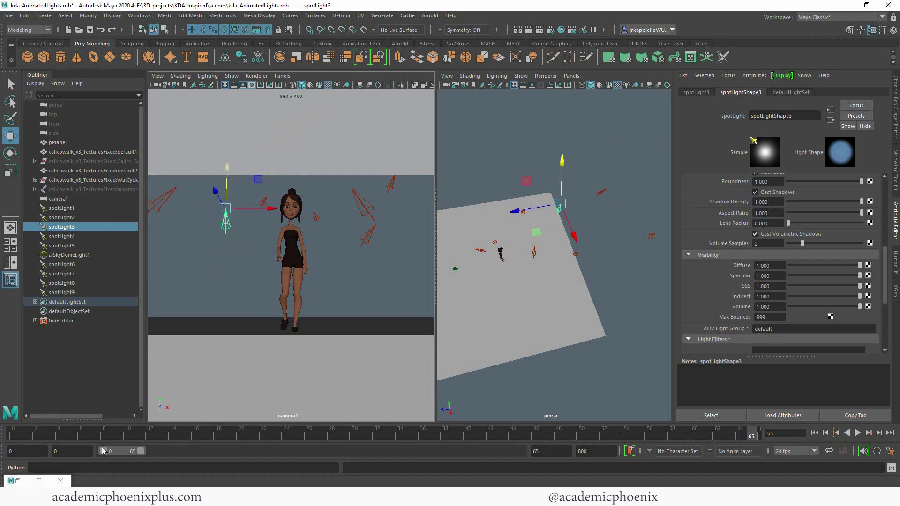
- Play the animation, return to frame 0, and render it in the Arnold RenderView to check the adjusted lights
{"action": "key", "text": "alt+v"}
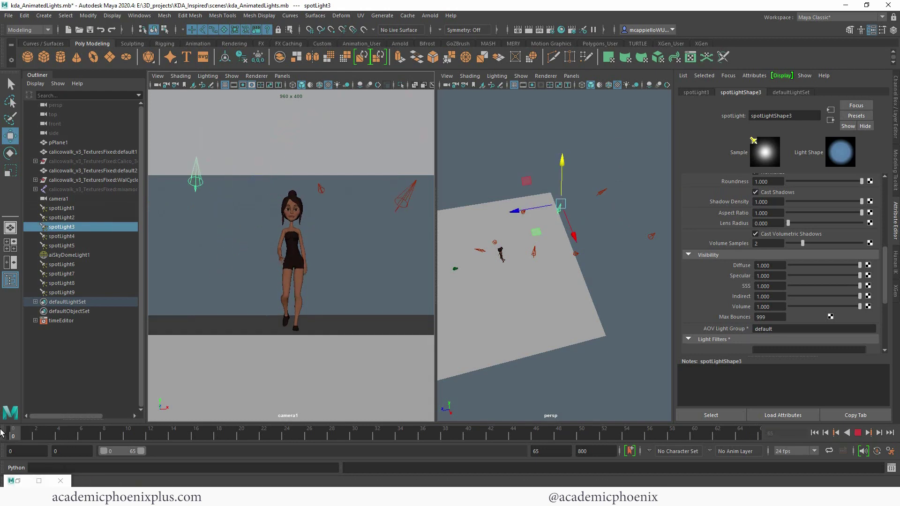
{"action": "left_click", "coordinate": [20, 480]}
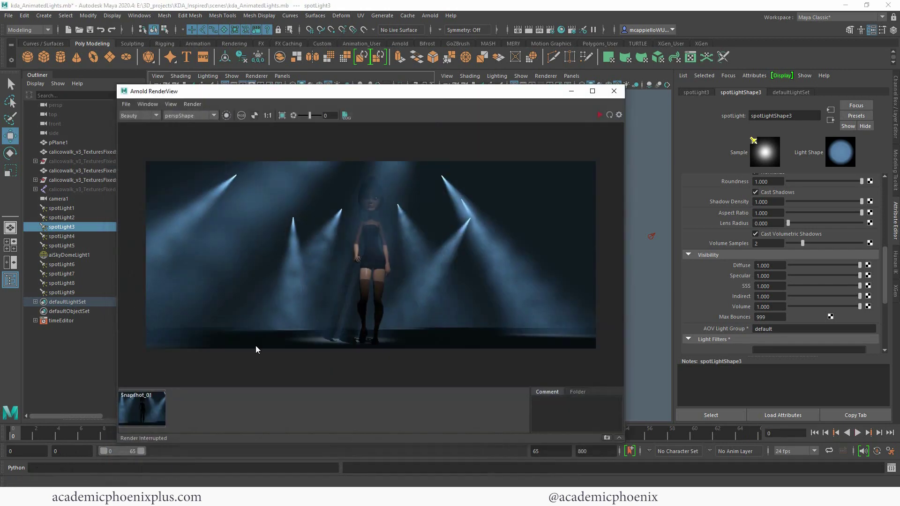
{"action": "left_click", "coordinate": [599, 115]}
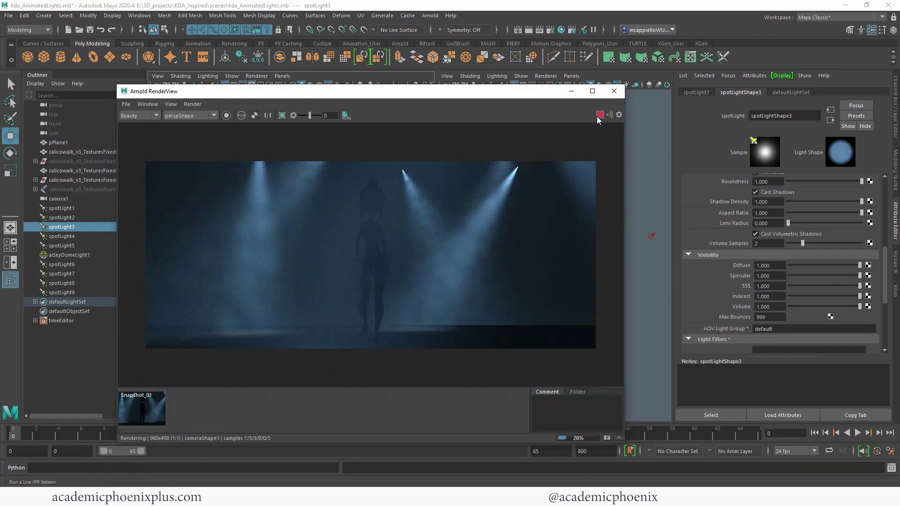
{"action": "left_click", "coordinate": [599, 116]}
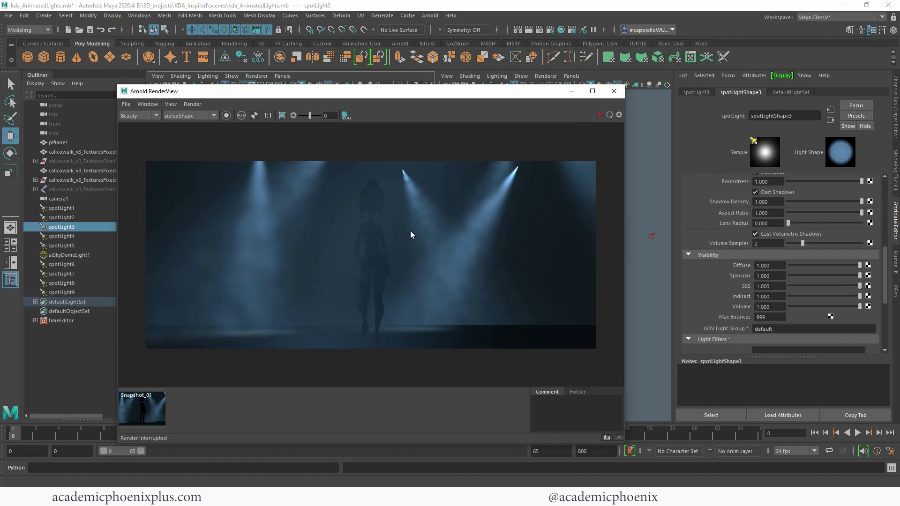
{"action": "left_click", "coordinate": [571, 91]}
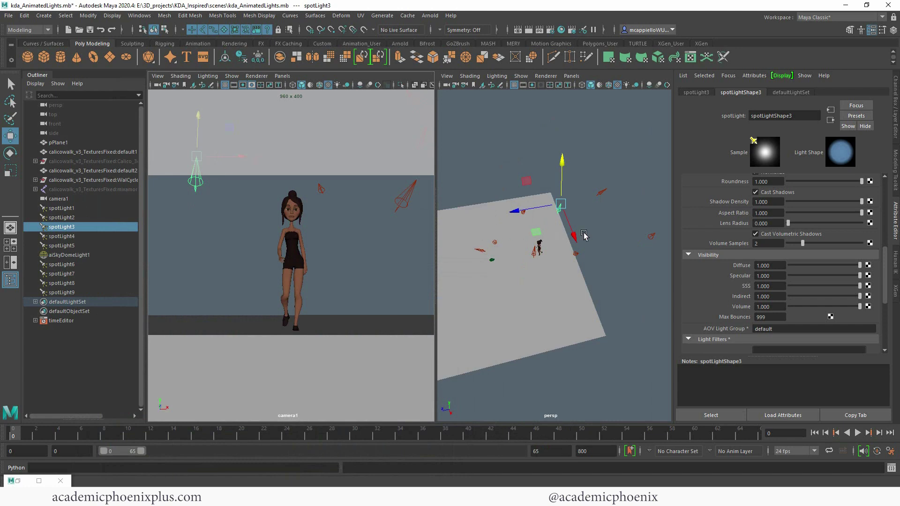
- Hide spotLight9 and re-render frame 0 to compare the fog without that light
{"action": "left_click_drag", "start_coordinate": [509, 263], "coordinate": [673, 219], "text": "alt"}
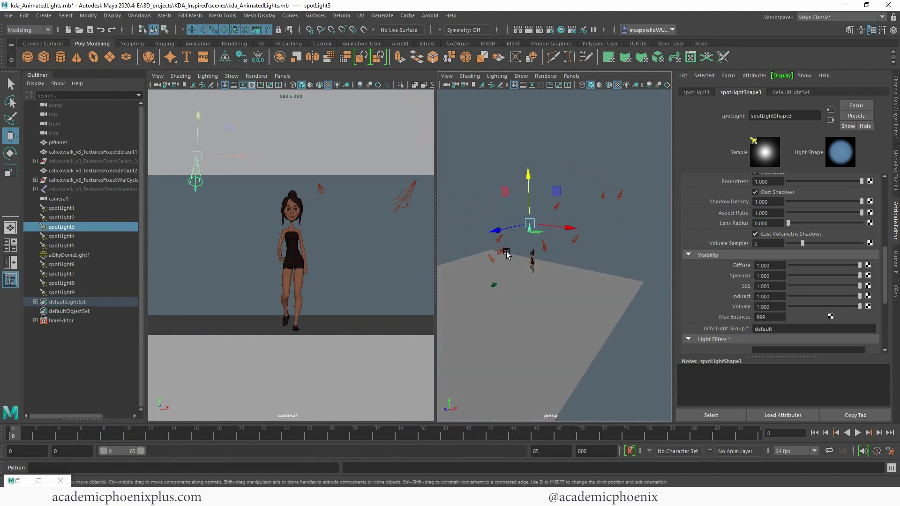
{"action": "left_click", "coordinate": [490, 258]}
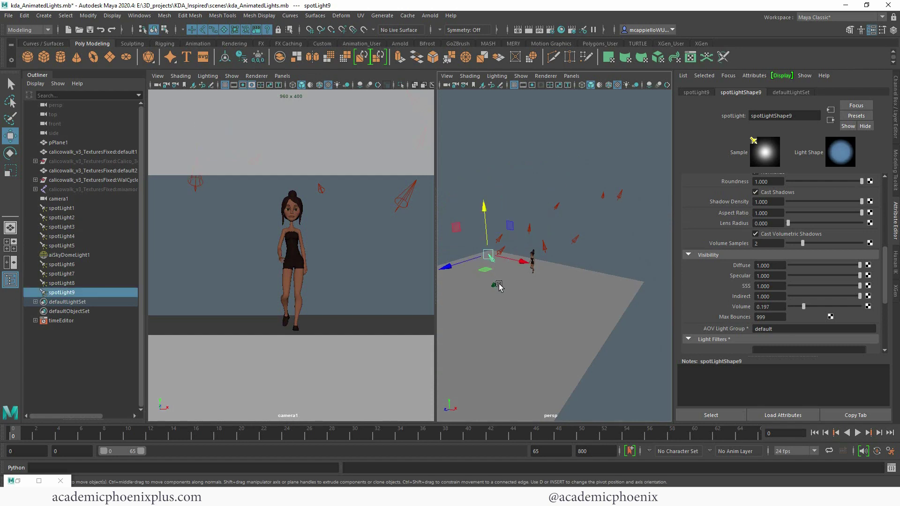
{"action": "key", "text": "ctrl+h"}
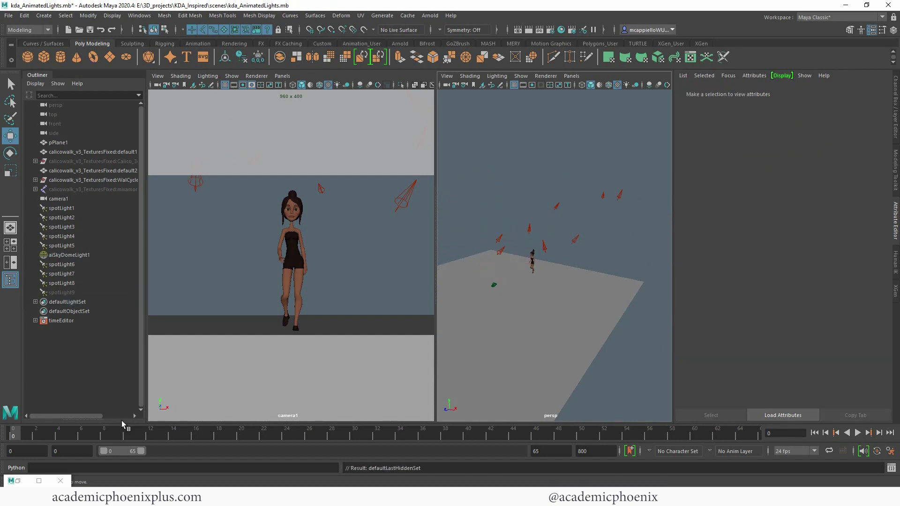
{"action": "left_click", "coordinate": [39, 481]}
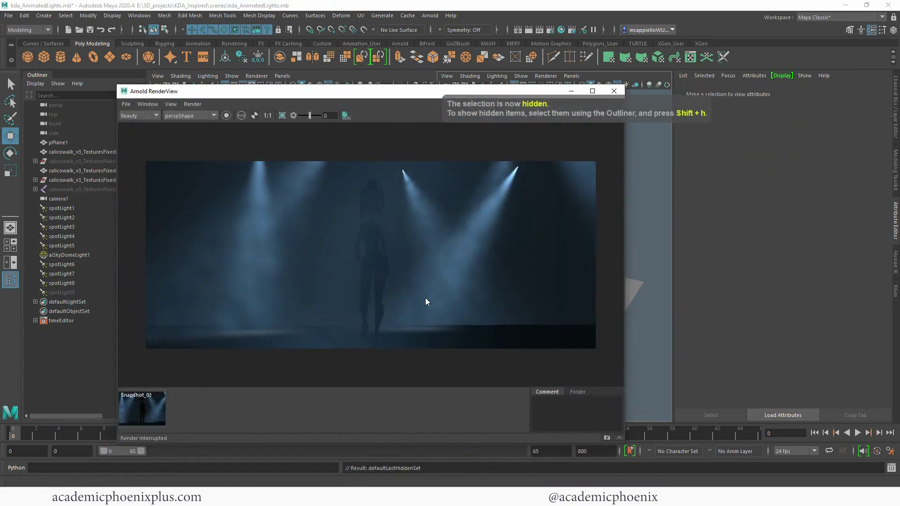
{"action": "left_click", "coordinate": [599, 115]}
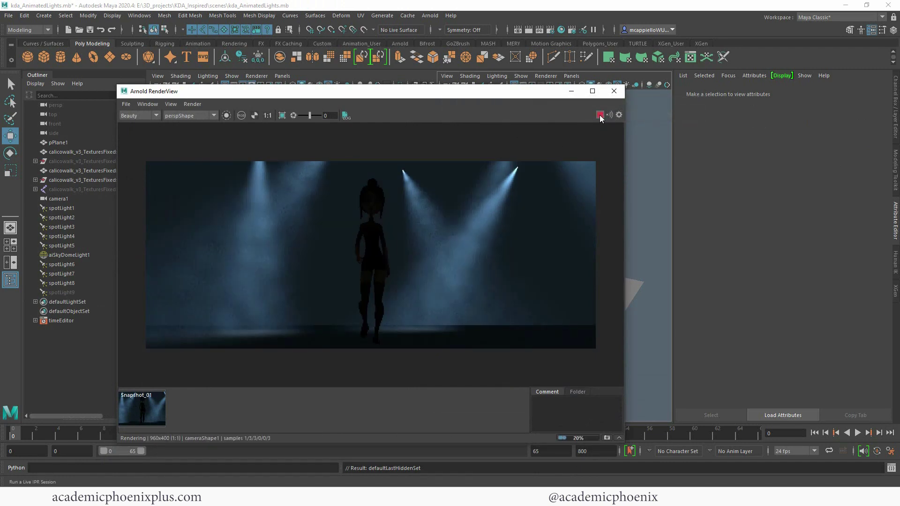
{"action": "left_click", "coordinate": [571, 91]}
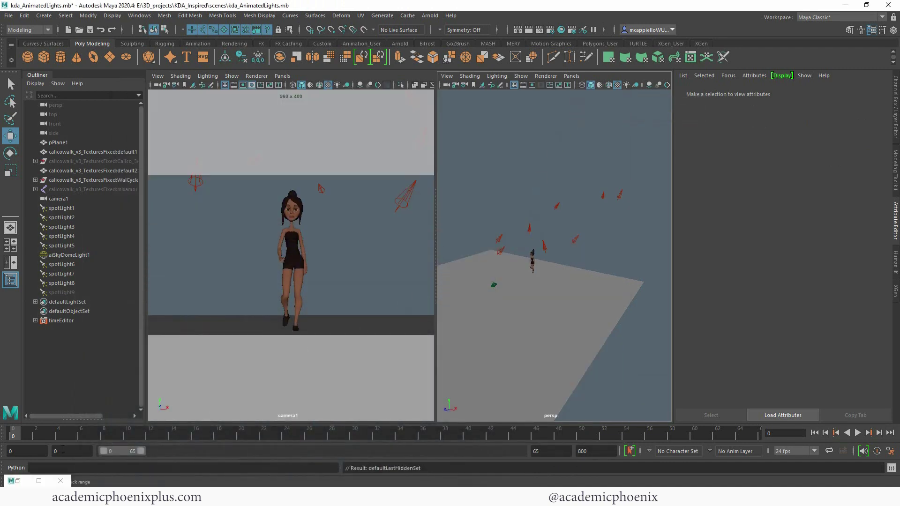
{"action": "left_click", "coordinate": [39, 482]}
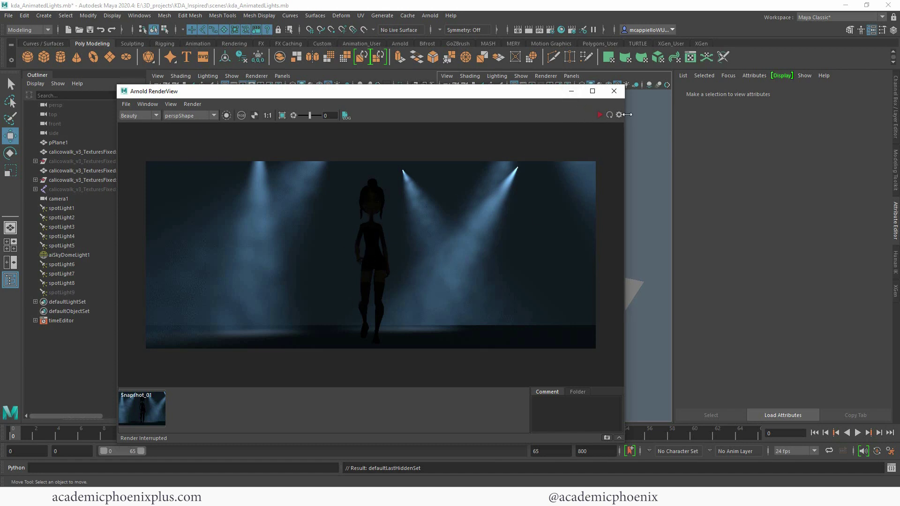
{"action": "left_click", "coordinate": [572, 91]}
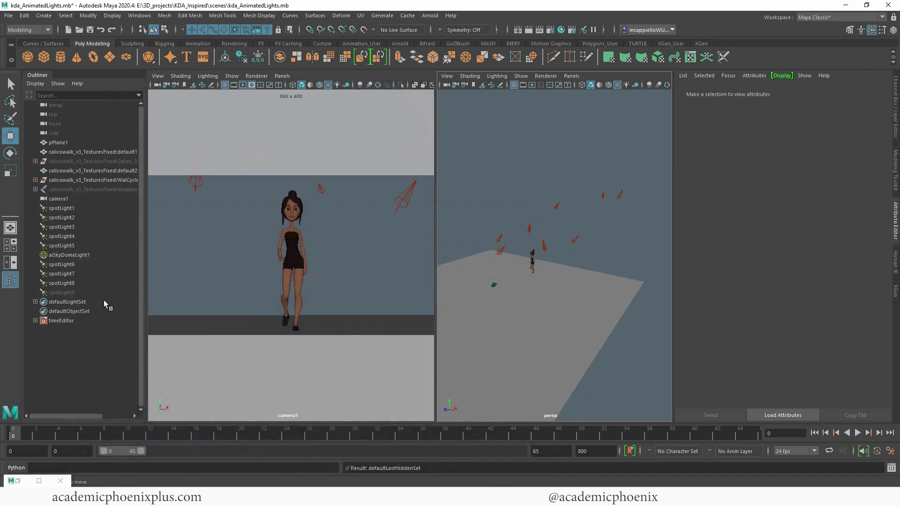
- Unhide spotLight9 and set its Volume visibility to 0
{"action": "left_click", "coordinate": [75, 295]}
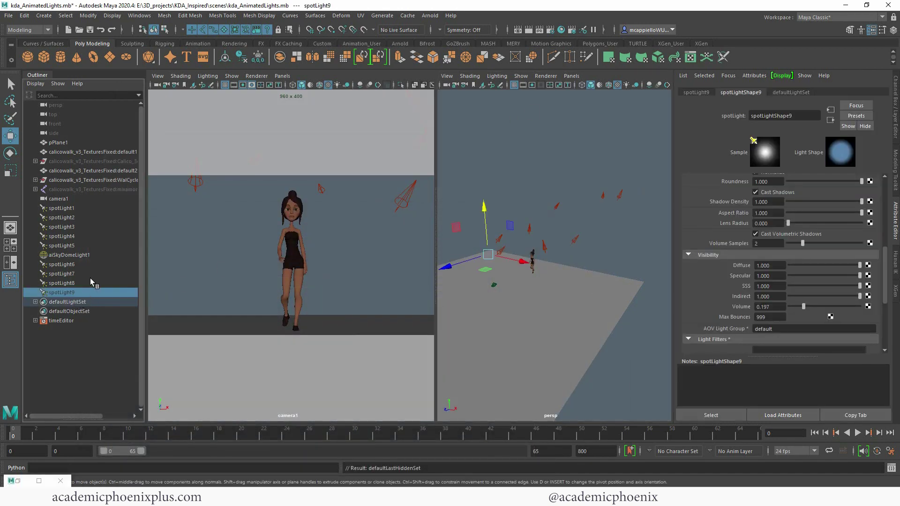
{"action": "key", "text": "shift+h"}
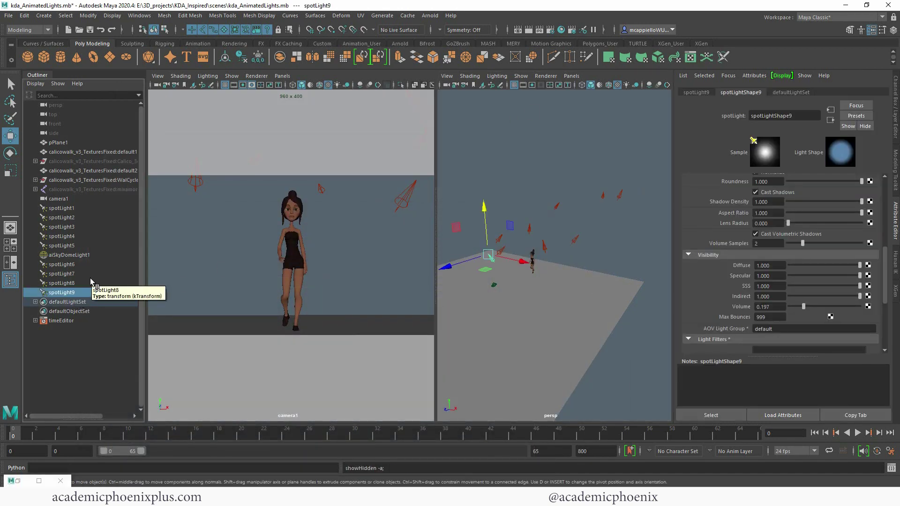
{"action": "left_click_drag", "start_coordinate": [804, 309], "coordinate": [772, 313]}
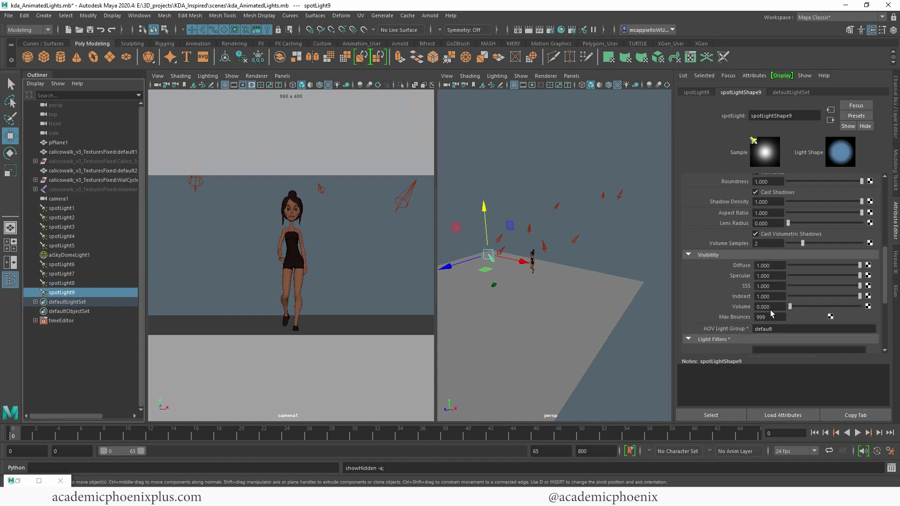
- Re-render frame 0 to check spotLight9 without volume contribution, and stop the render
{"action": "left_click", "coordinate": [17, 480]}
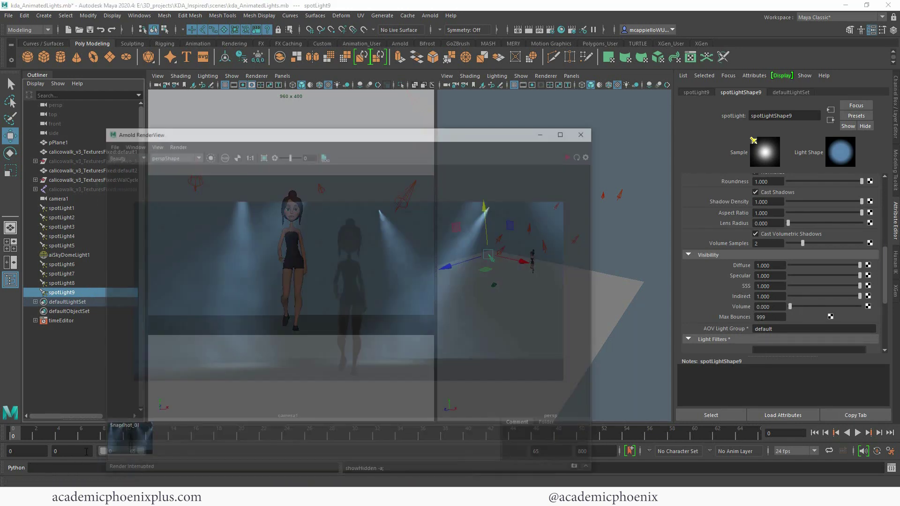
{"action": "left_click", "coordinate": [600, 116]}
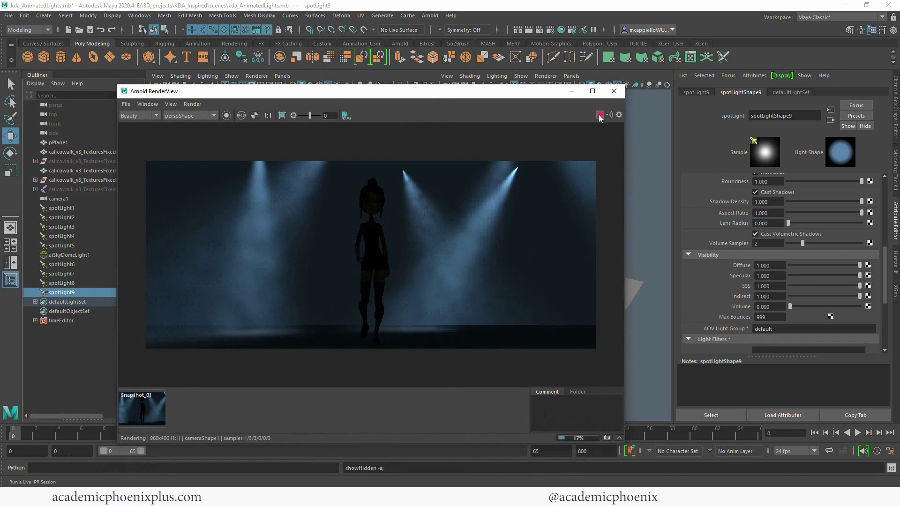
{"action": "left_click", "coordinate": [599, 115]}
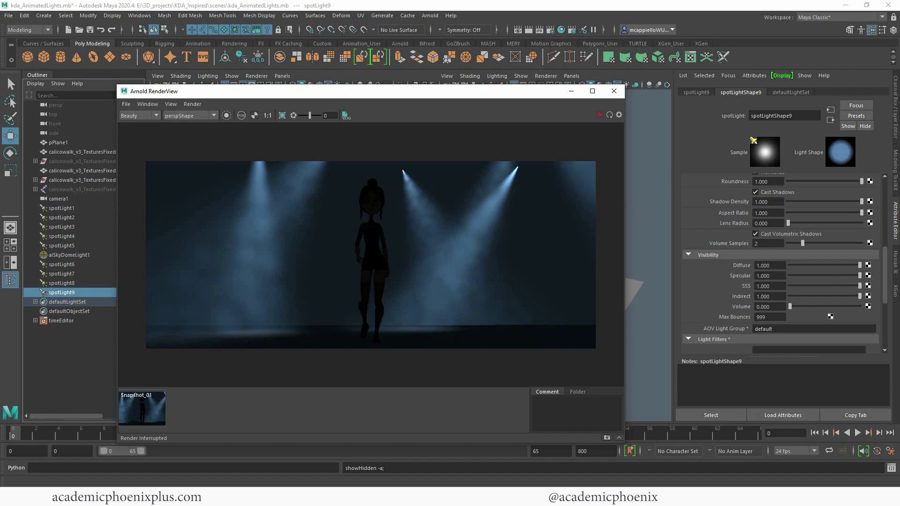
{"action": "left_click", "coordinate": [571, 94]}
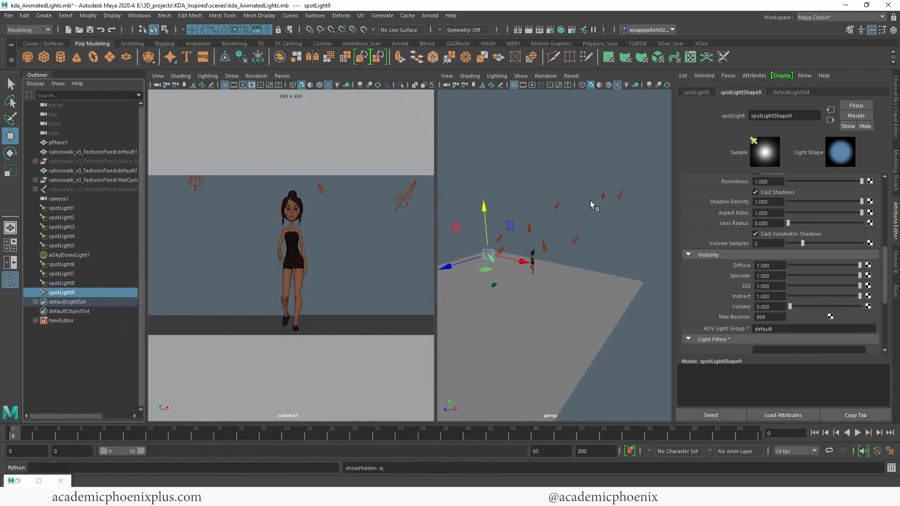
- Add a Light Decay filter to spotLight6 and open the filter's attributes
{"action": "left_click", "coordinate": [621, 194]}
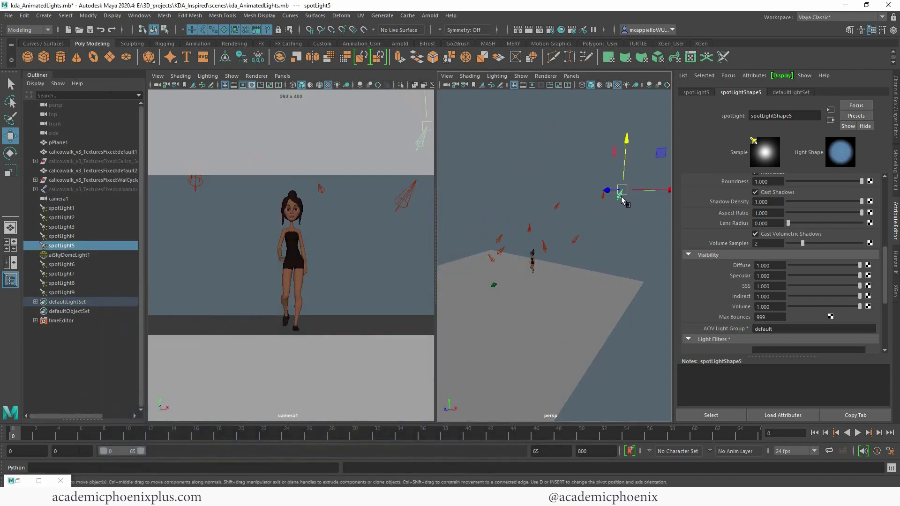
{"action": "left_click", "coordinate": [603, 198]}
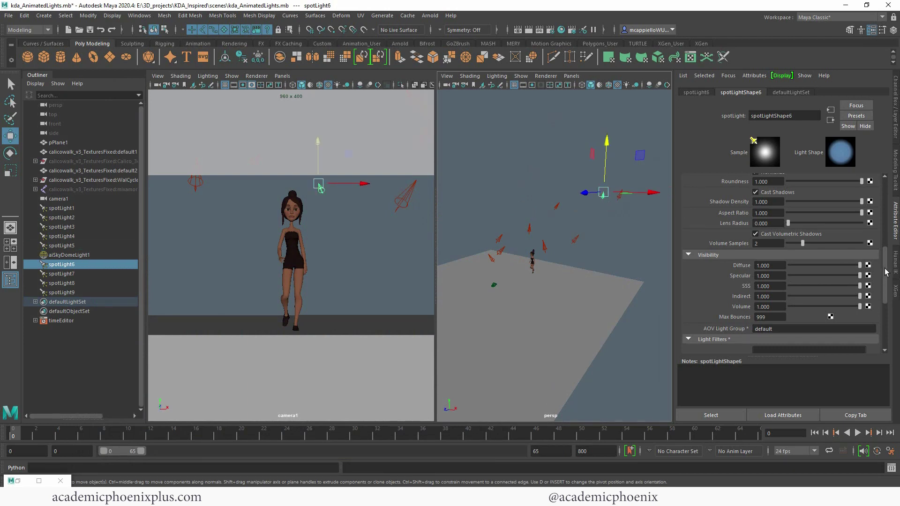
{"action": "left_click_drag", "start_coordinate": [884, 269], "coordinate": [885, 295]}
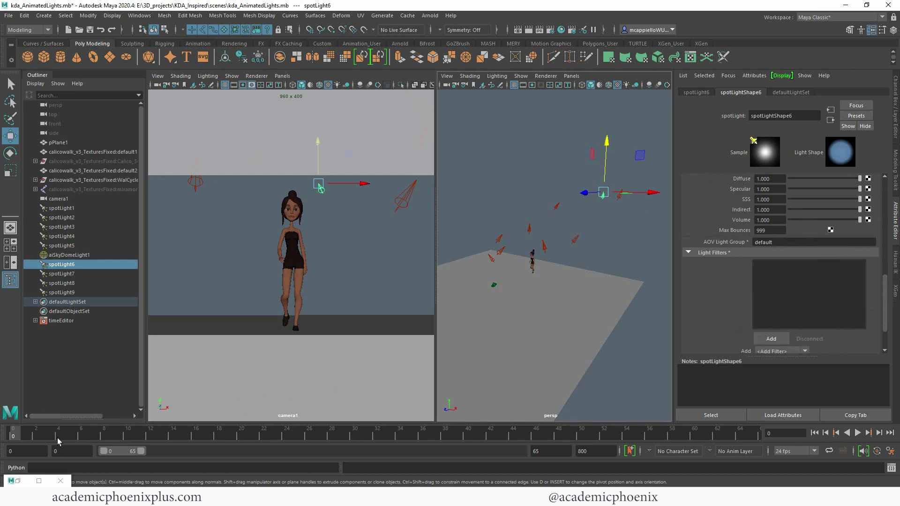
{"action": "left_click", "coordinate": [18, 481]}
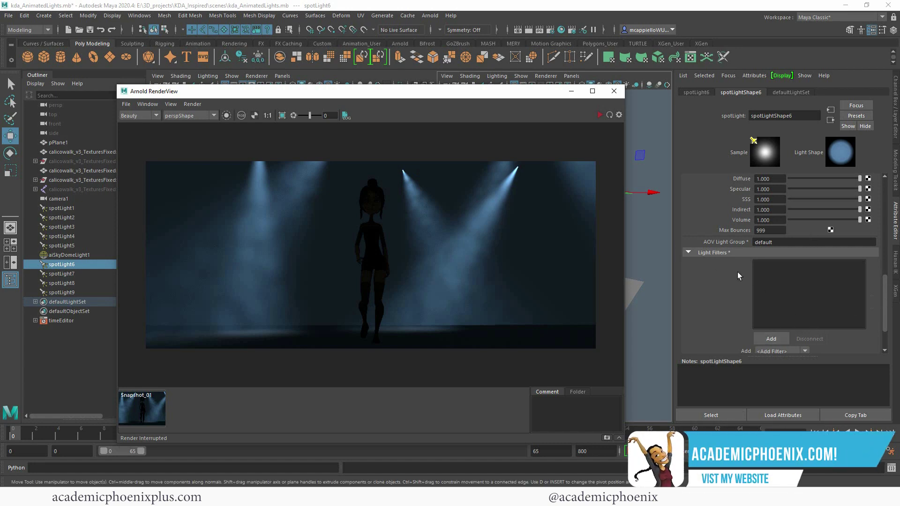
{"action": "left_click", "coordinate": [767, 337]}
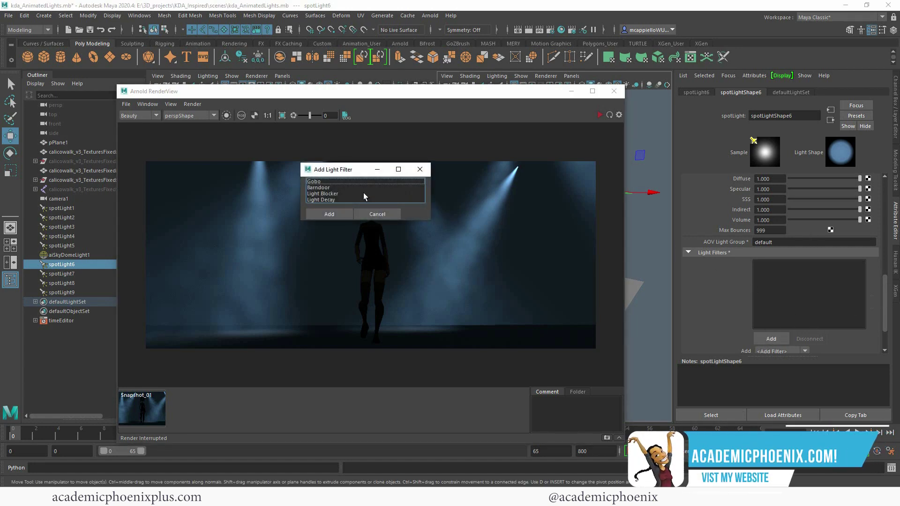
{"action": "left_click", "coordinate": [332, 199]}
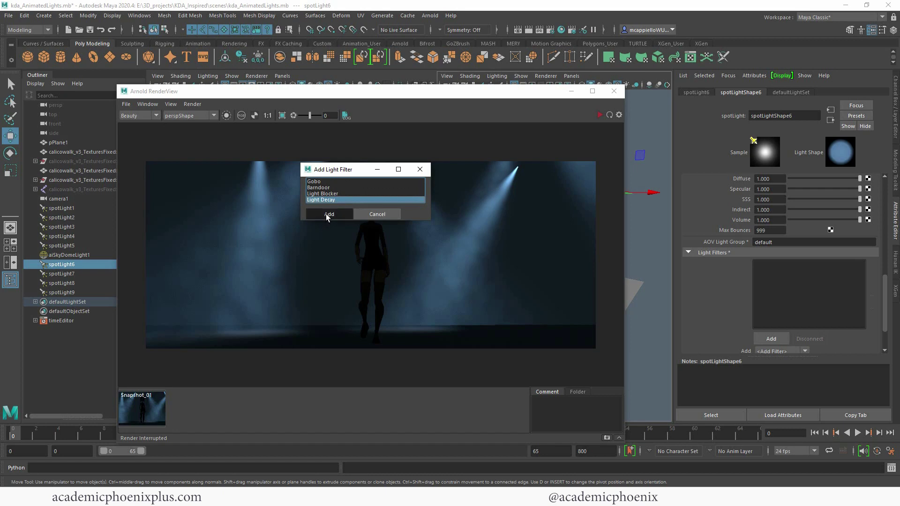
{"action": "left_click", "coordinate": [326, 214]}
{"action": "left_click", "coordinate": [782, 265]}
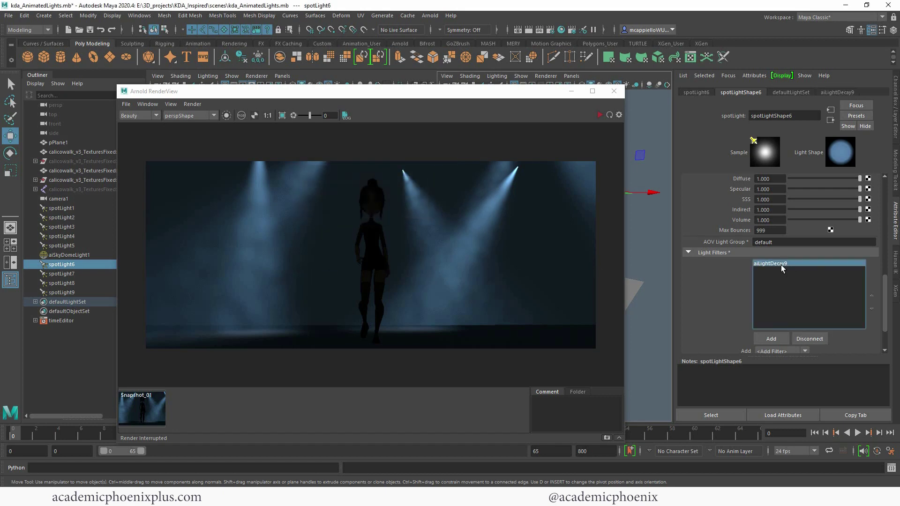
{"action": "double_click", "coordinate": [778, 263]}
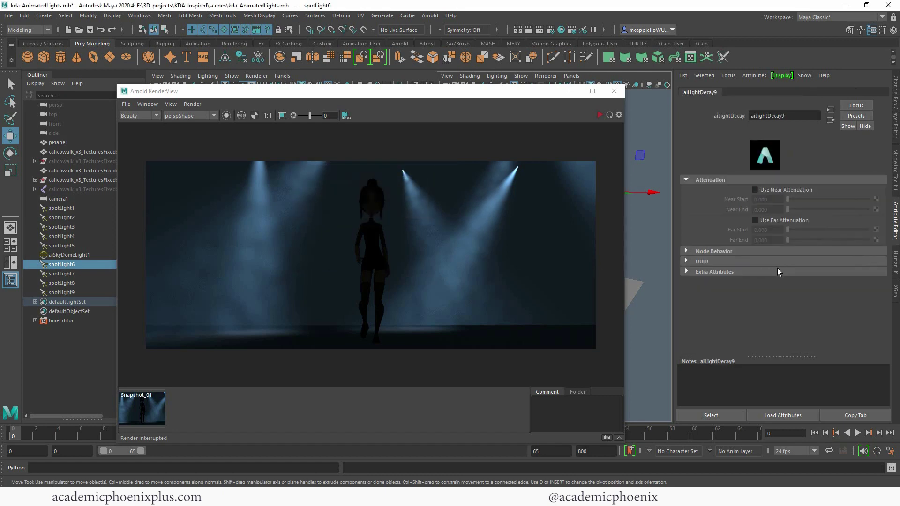